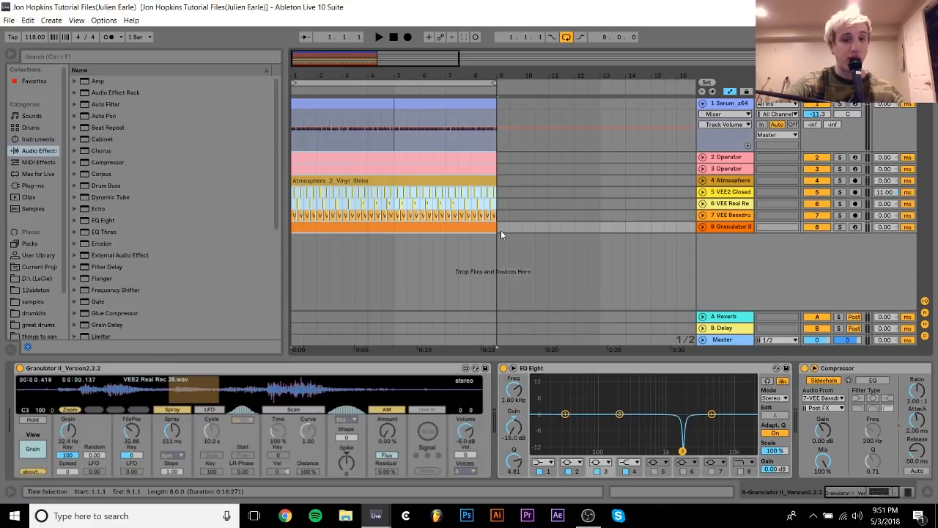
Step: Solo the Serum track and raise its volume to -8.3 dB while the part plays
left_click(501, 232)
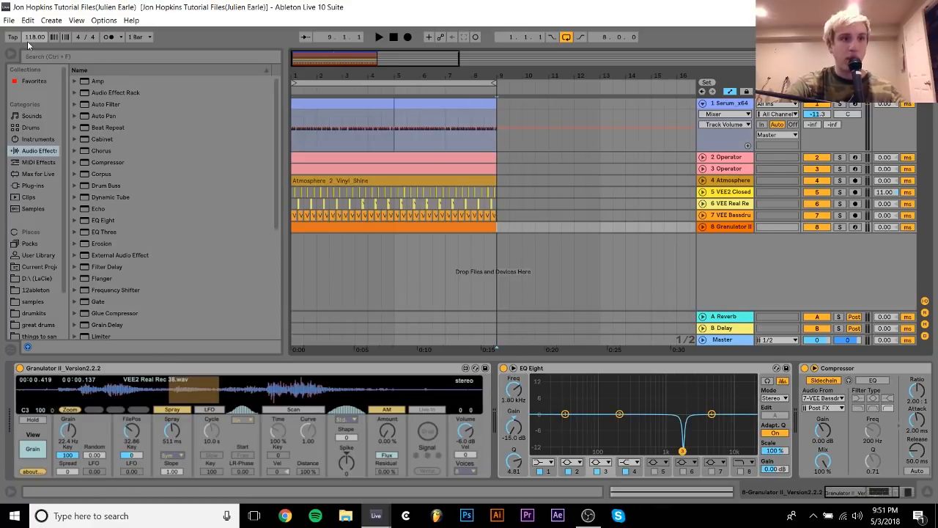
left_click(356, 107)
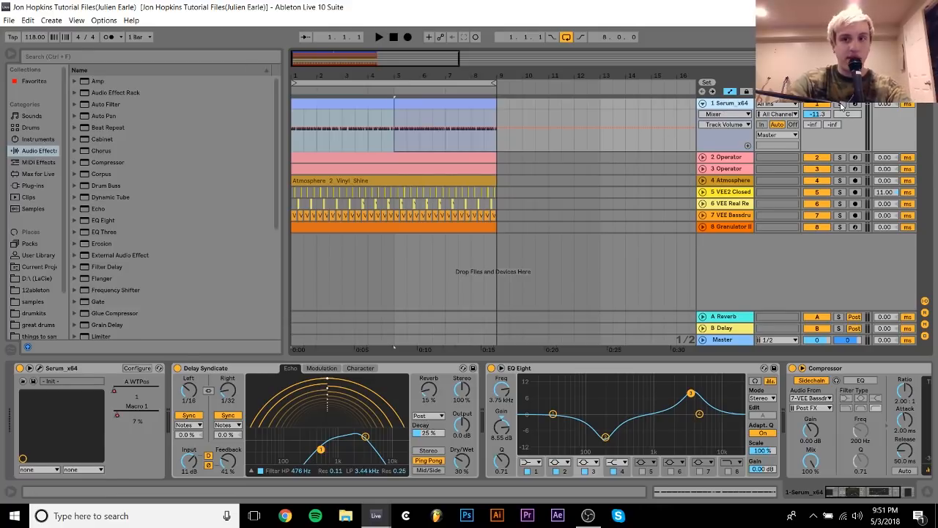
left_click(840, 103)
key("space")
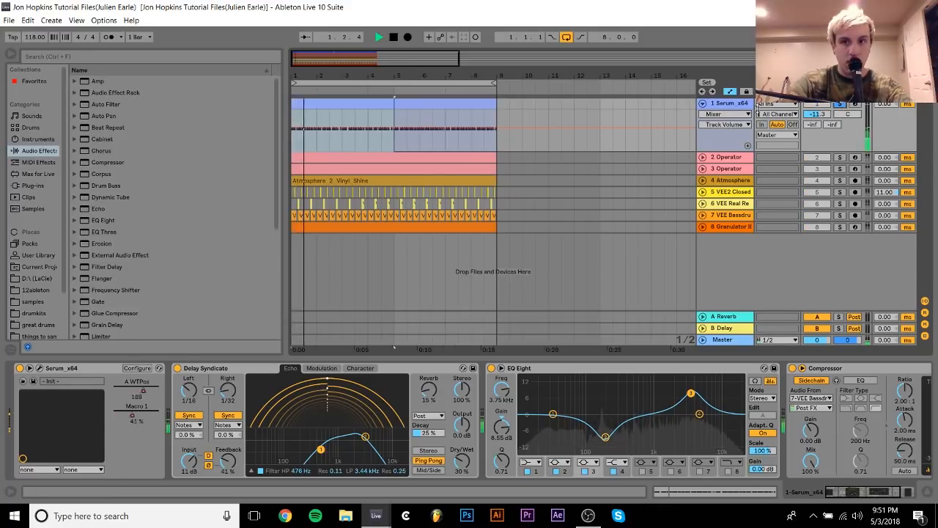
left_click_drag(812, 116, 811, 110)
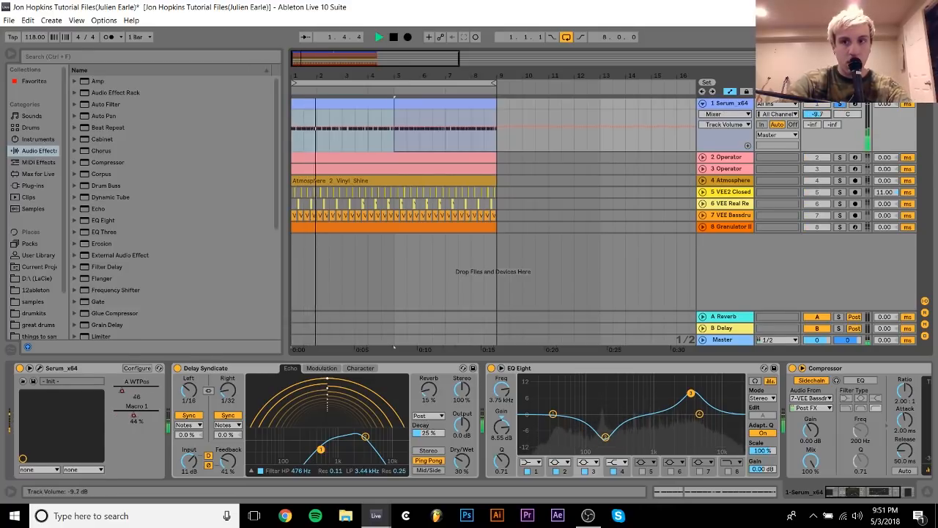
left_click(737, 104)
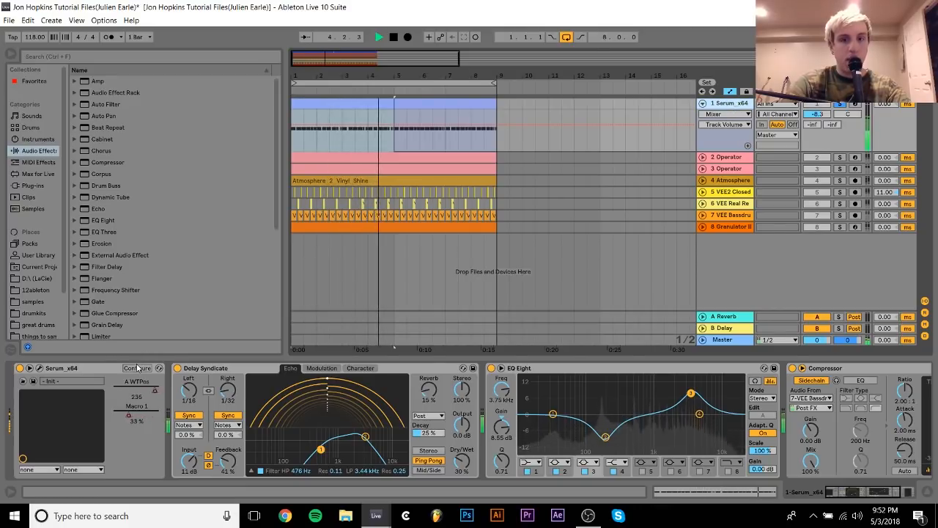
key("space")
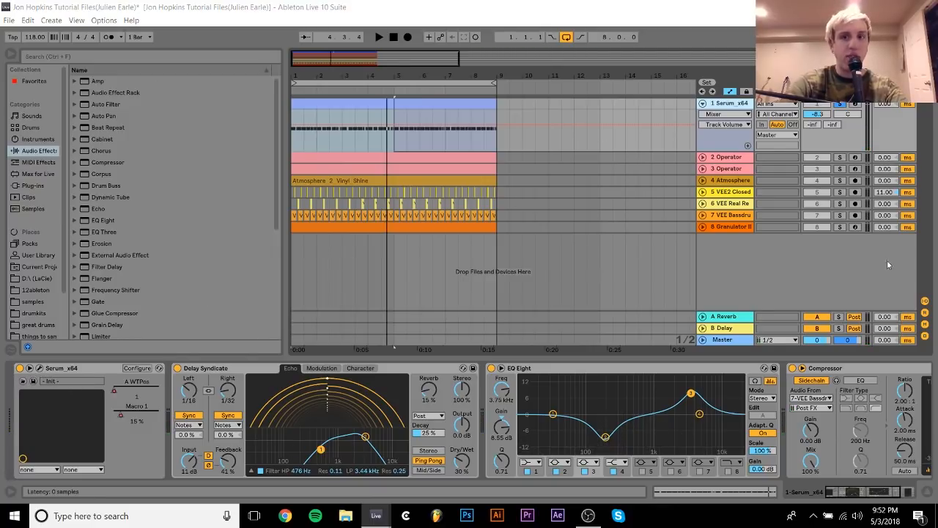
Step: Show the Serum track's A WTPos automation together with its Macro 1 automation in a new lane
left_click(39, 367)
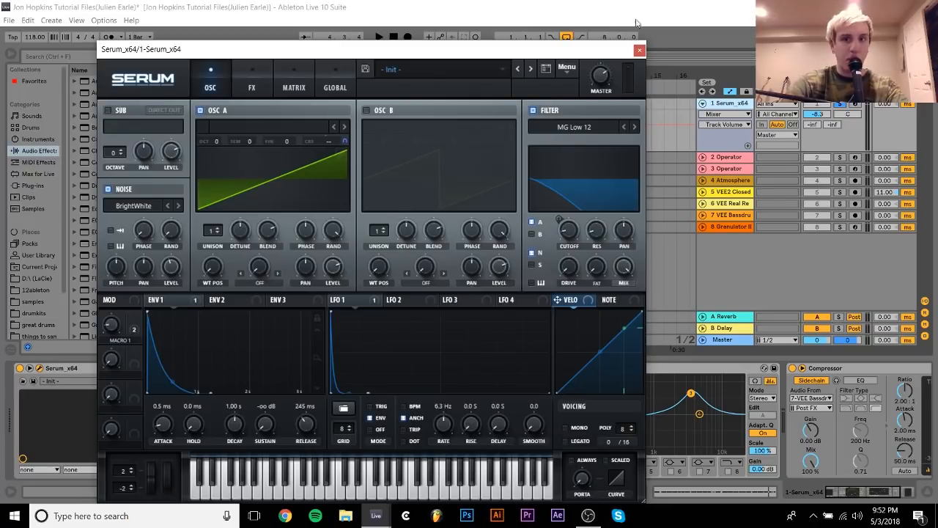
left_click(639, 51)
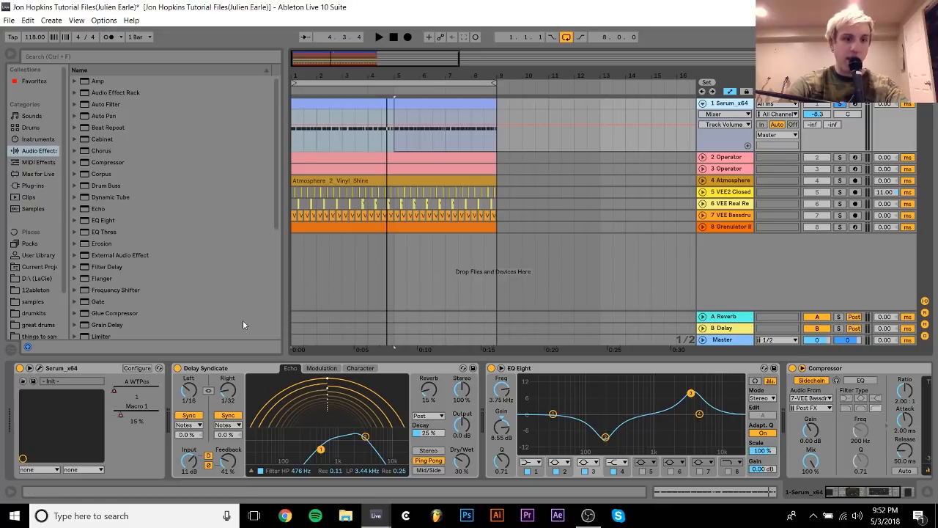
right_click(134, 389)
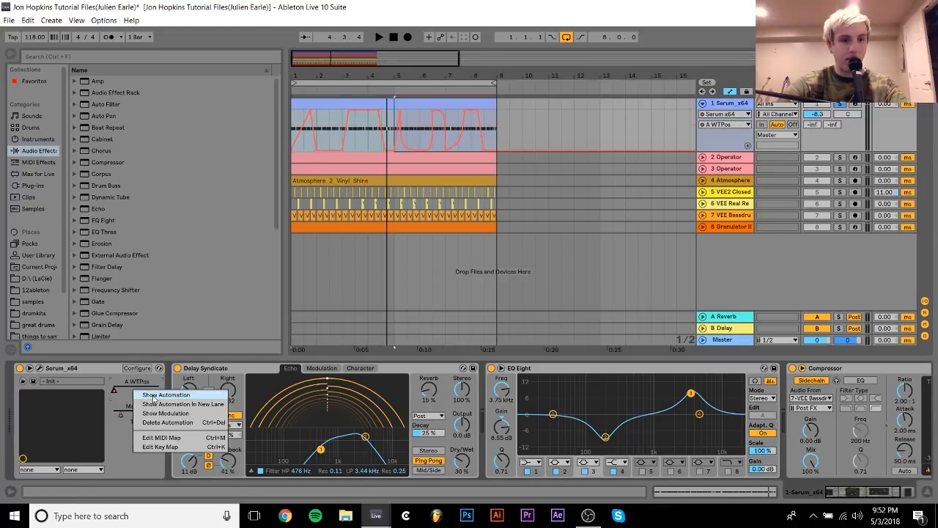
right_click(117, 414)
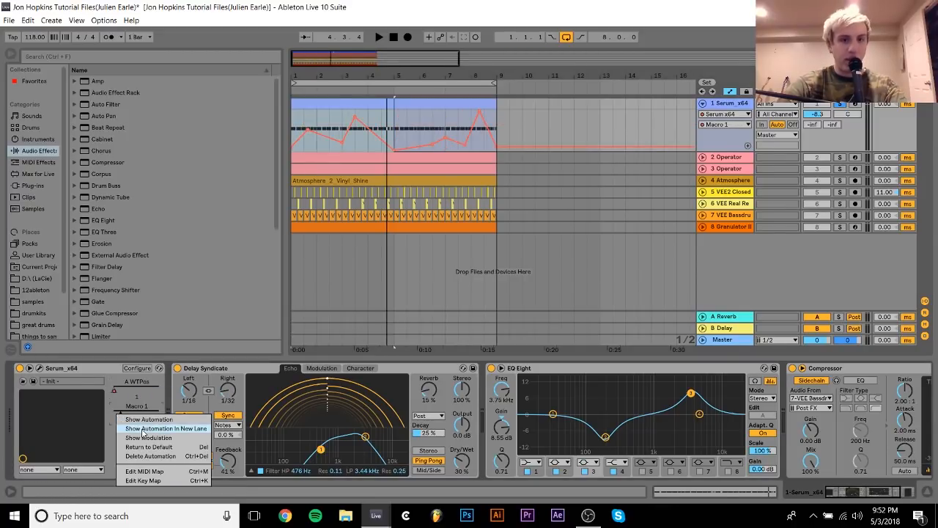
left_click(143, 429)
right_click(124, 393)
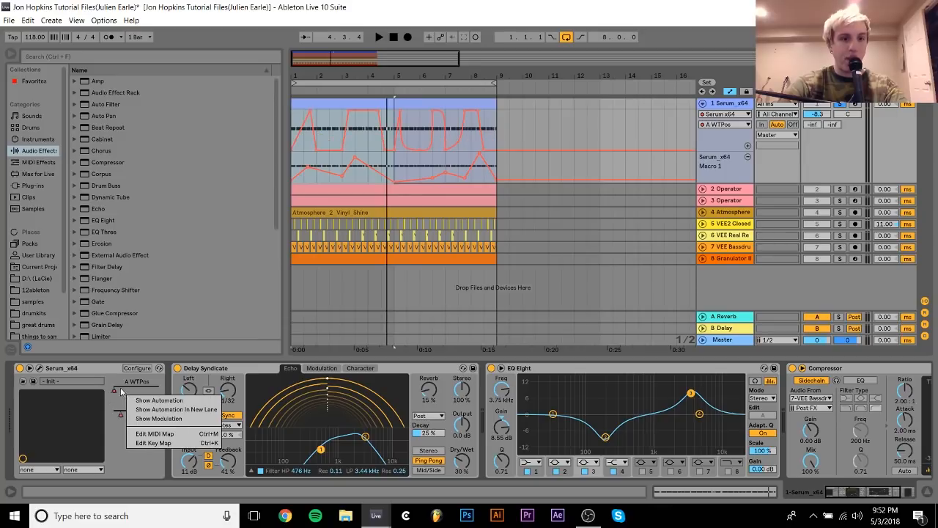
right_click(116, 382)
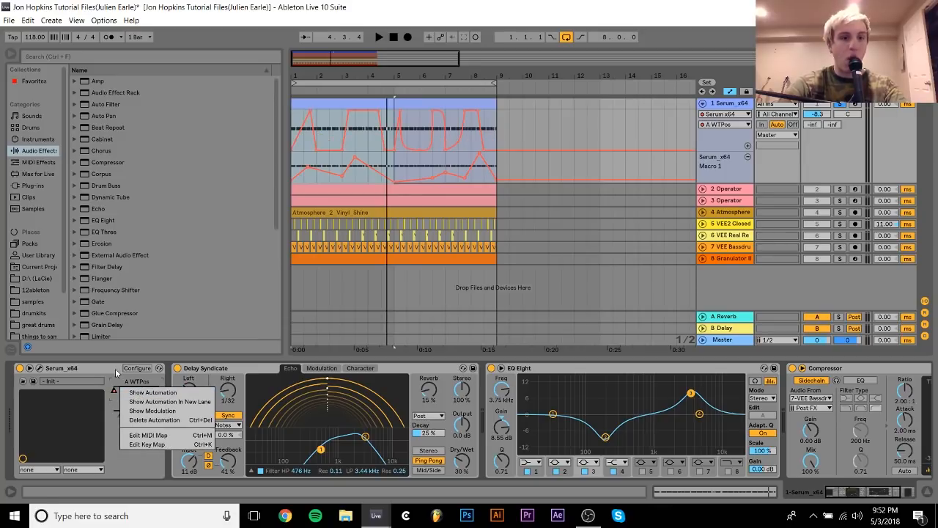
left_click(137, 394)
left_click(108, 369)
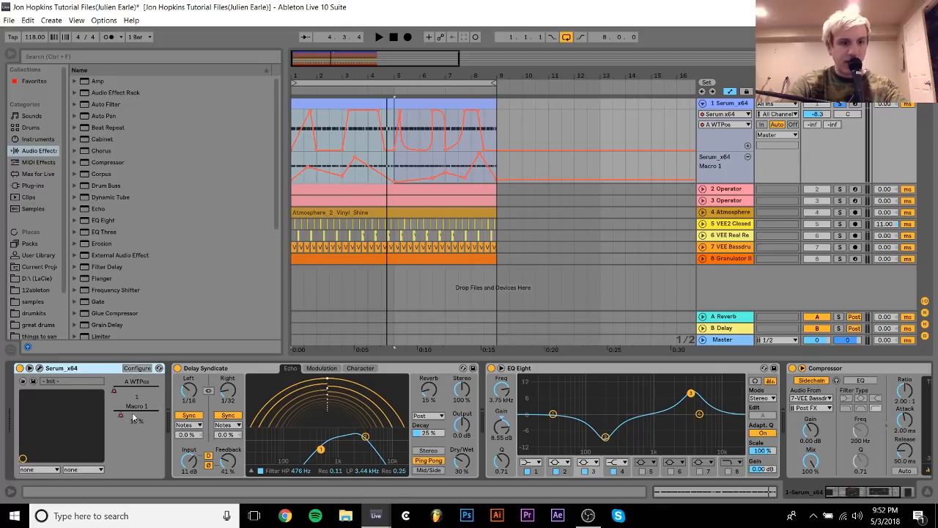
Step: Examine in the Serum synth how Macro 1 is linked to the filter cutoff
left_click(39, 368)
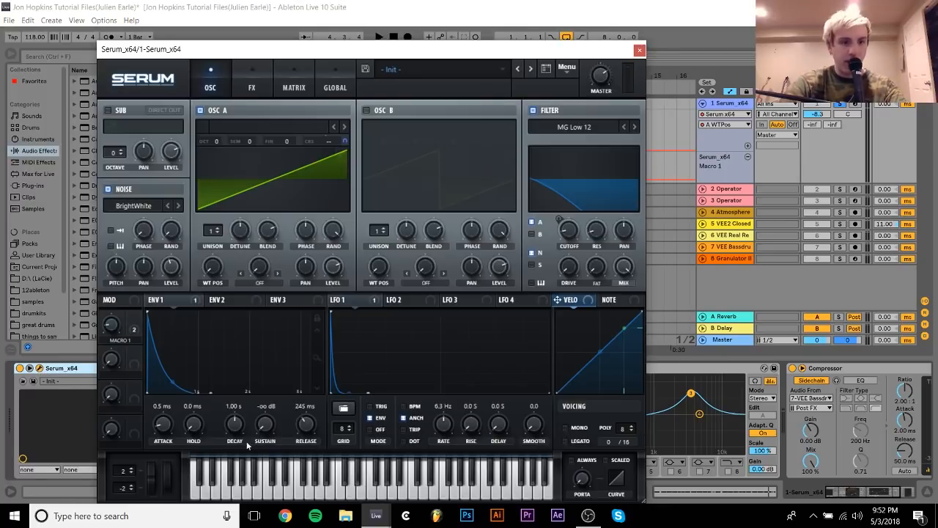
left_click_drag(135, 324, 574, 233)
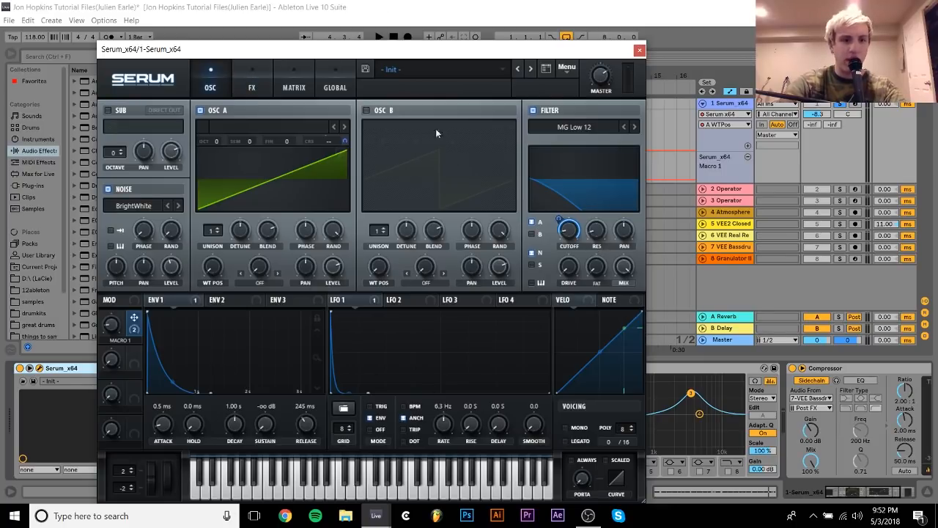
left_click(637, 52)
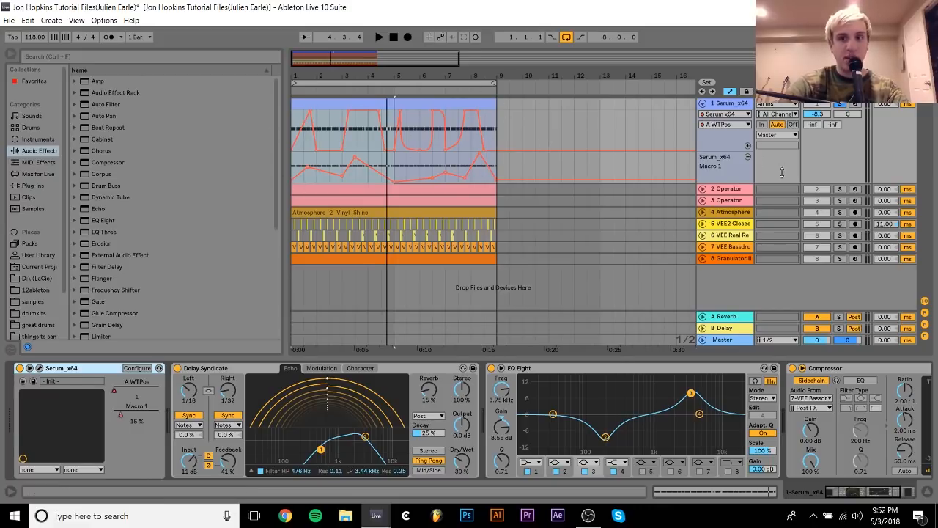
Step: Bring up the A WTPos automation and play the opening of the Serum part to hear the wavetable sweep
right_click(117, 389)
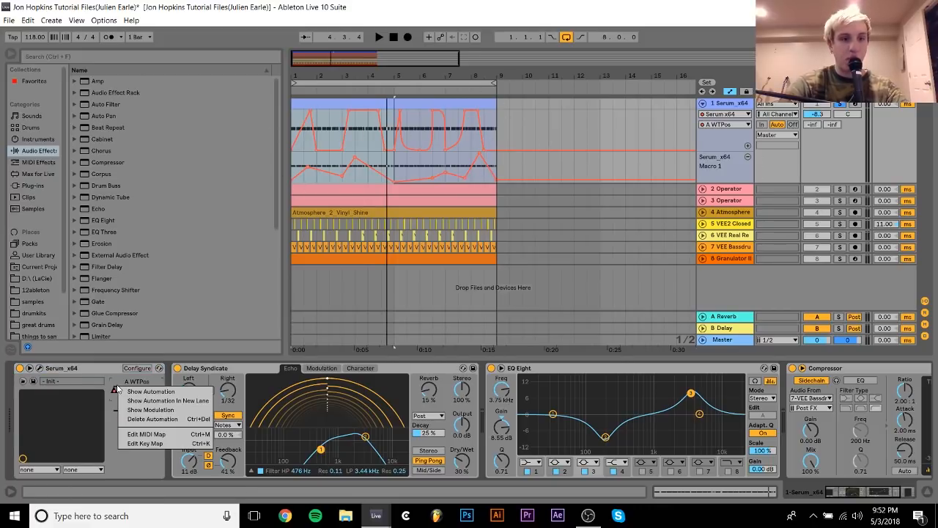
left_click(132, 393)
key("space")
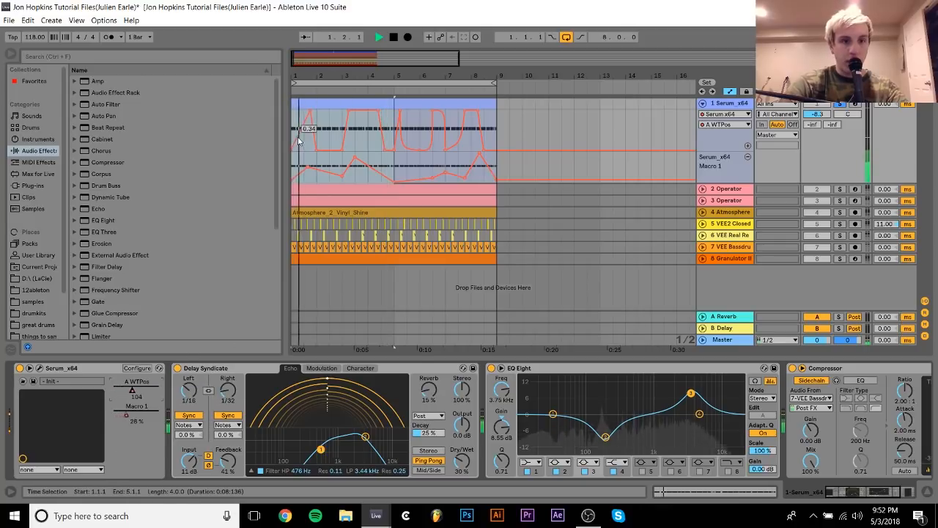
key("space")
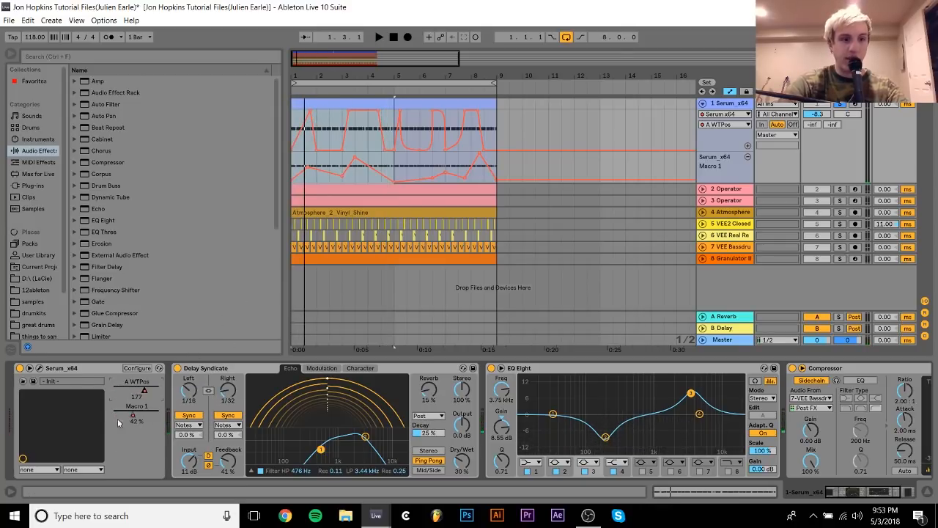
Step: Reopen the Serum synth, move its window aside and bring up the wavetable editor for oscillator A
left_click(40, 370)
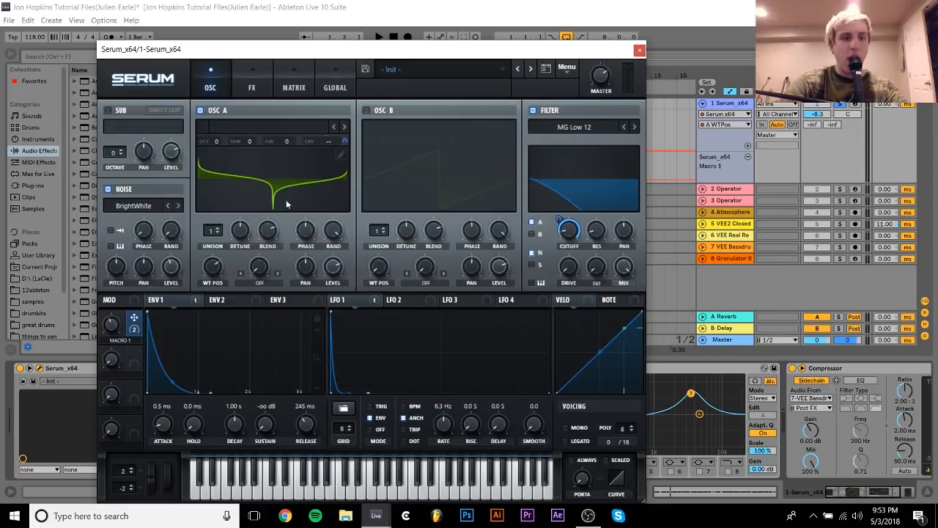
left_click_drag(321, 57, 580, 54)
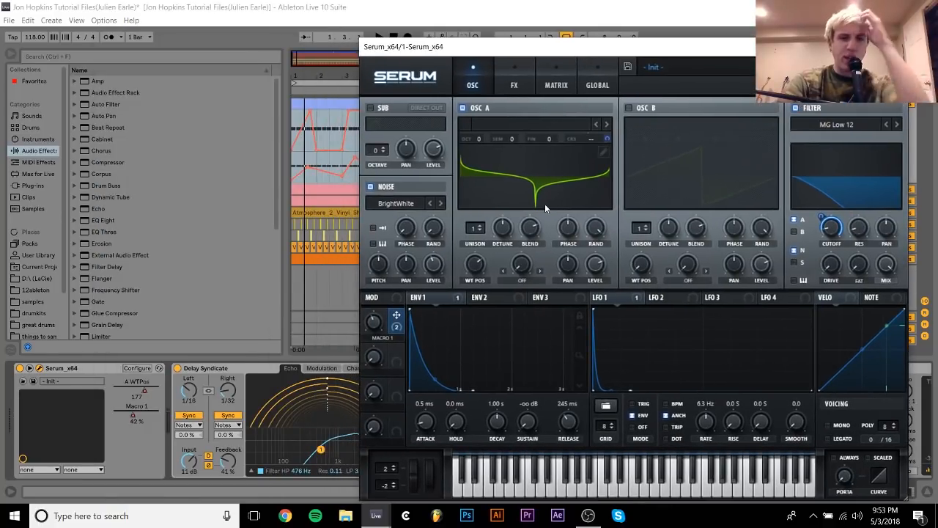
left_click(511, 186)
left_click(604, 152)
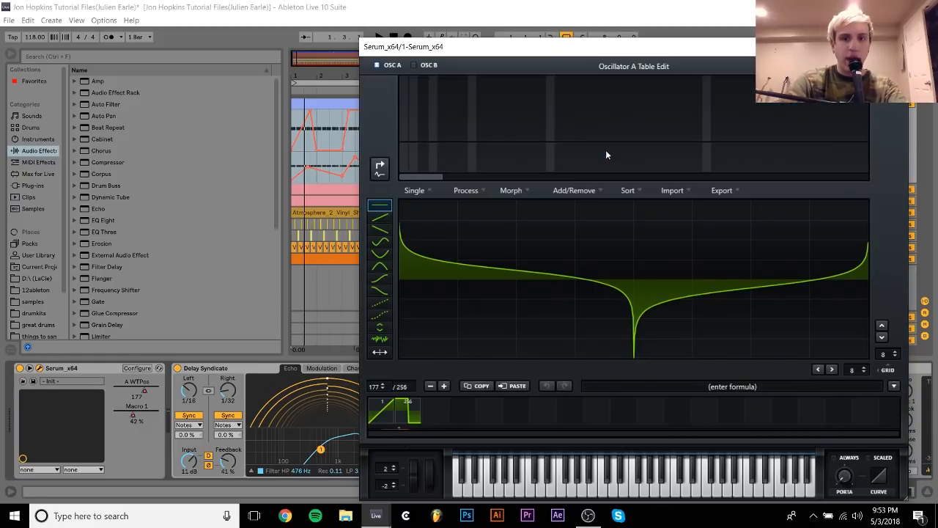
Step: Inspect frames 1 and 256 of oscillator A's wavetable and the available Morph options, and close the editor
left_click(383, 412)
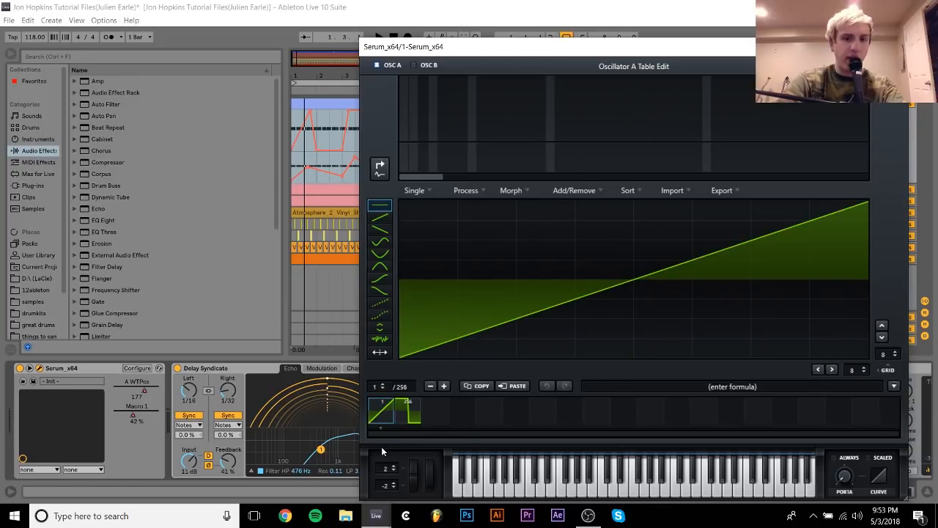
left_click(408, 416)
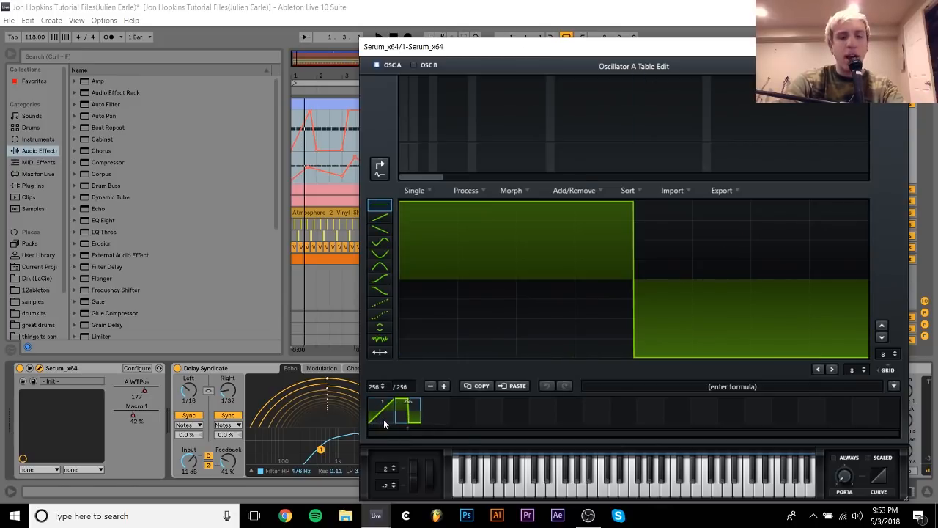
left_click(383, 419)
left_click(522, 192)
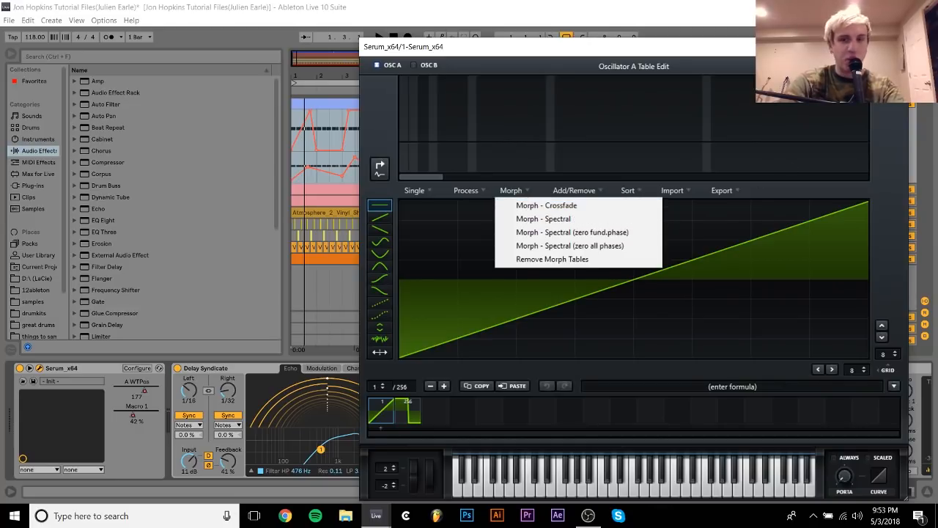
key("Escape")
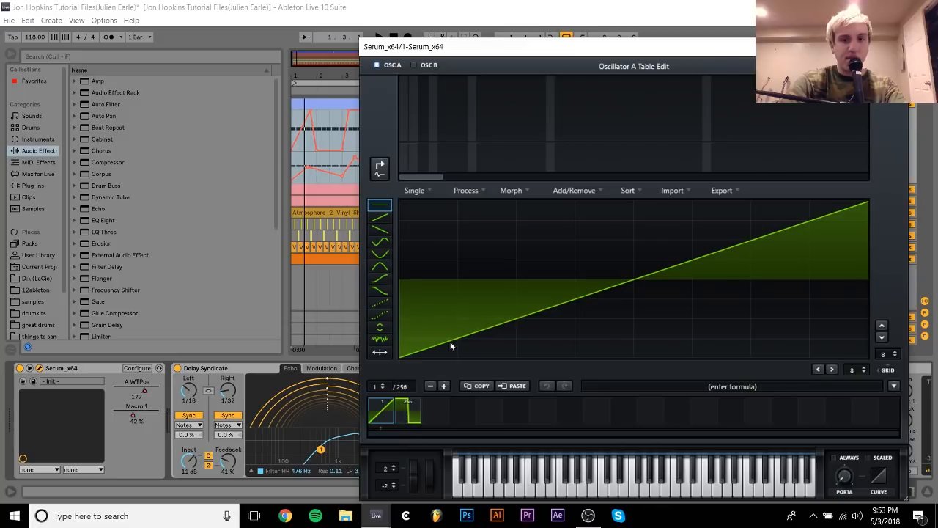
left_click(893, 67)
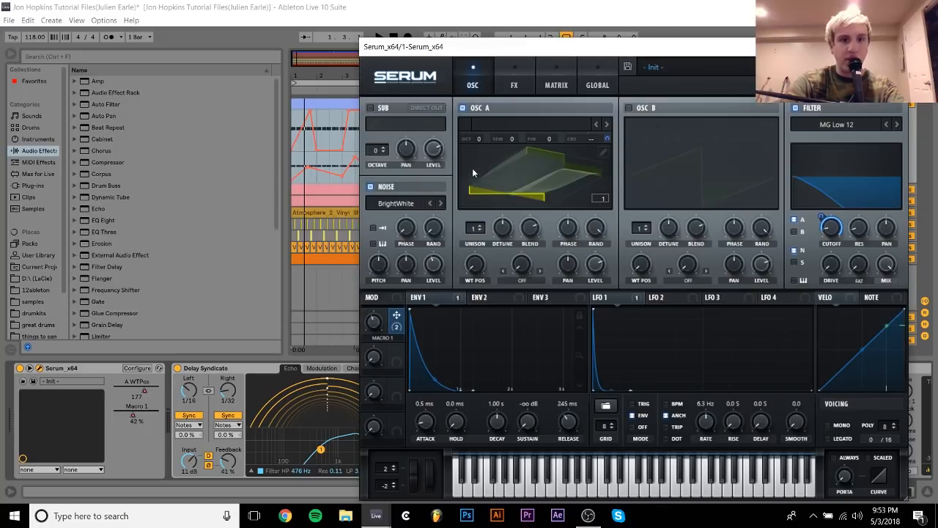
Step: Select LFO 1 in Serum and arm the Serum track so the synth can be played live
key("space")
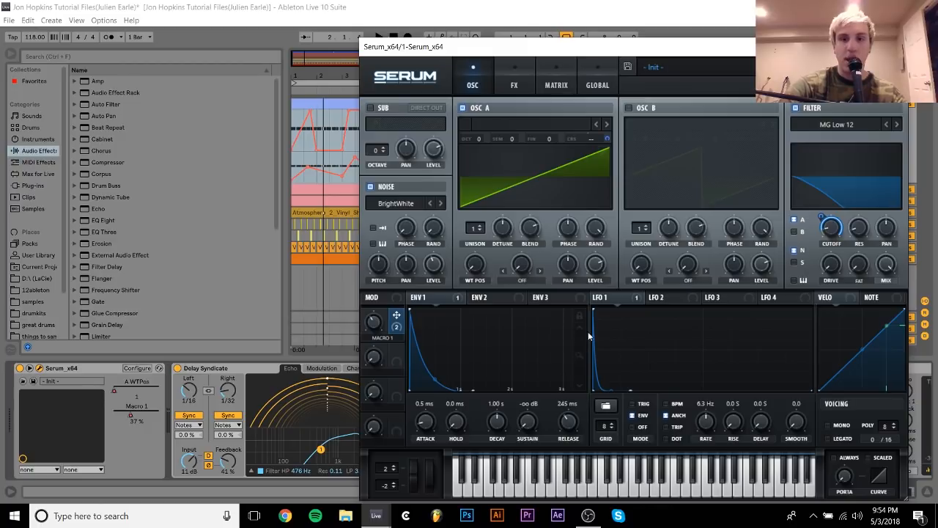
left_click(598, 299)
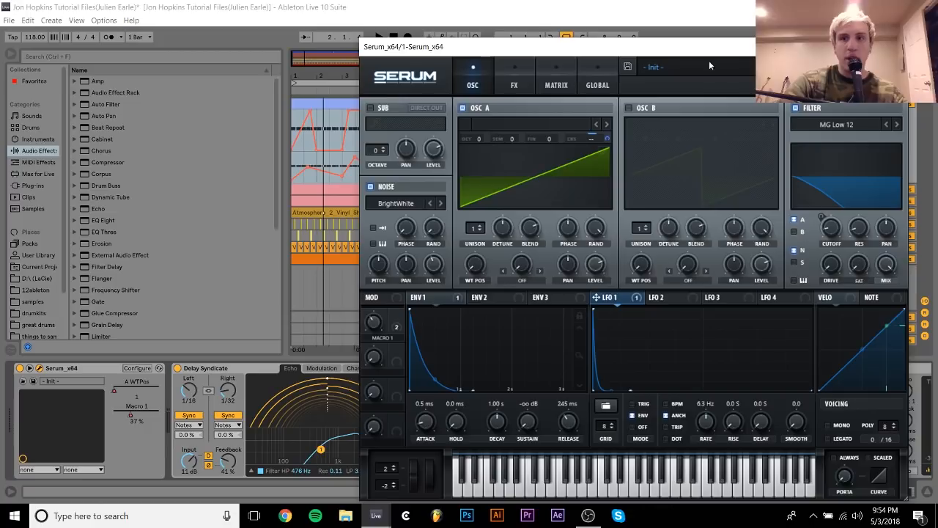
left_click_drag(711, 57, 481, 77)
left_click(855, 105)
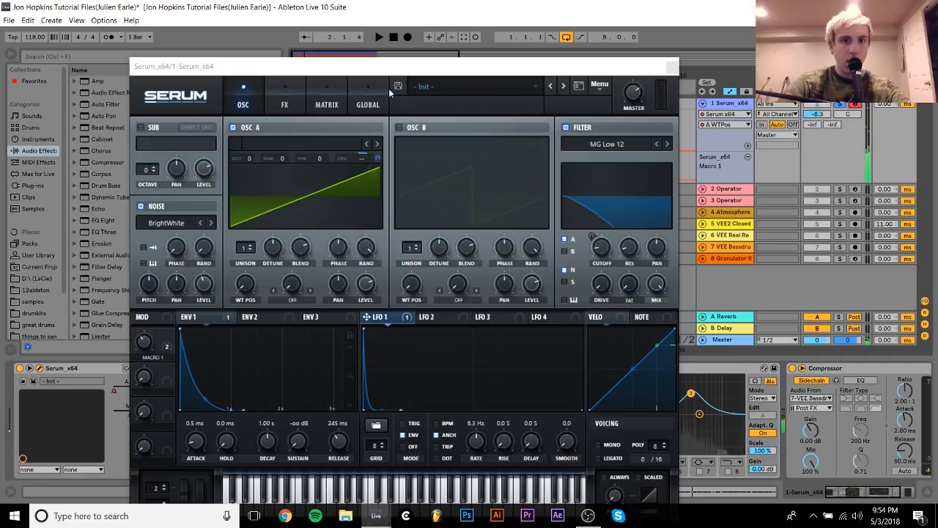
Step: Bypass the LFO 1 modulation of A CoarsePit in Serum's modulation matrix and re-enable it to compare the sound
left_click(326, 103)
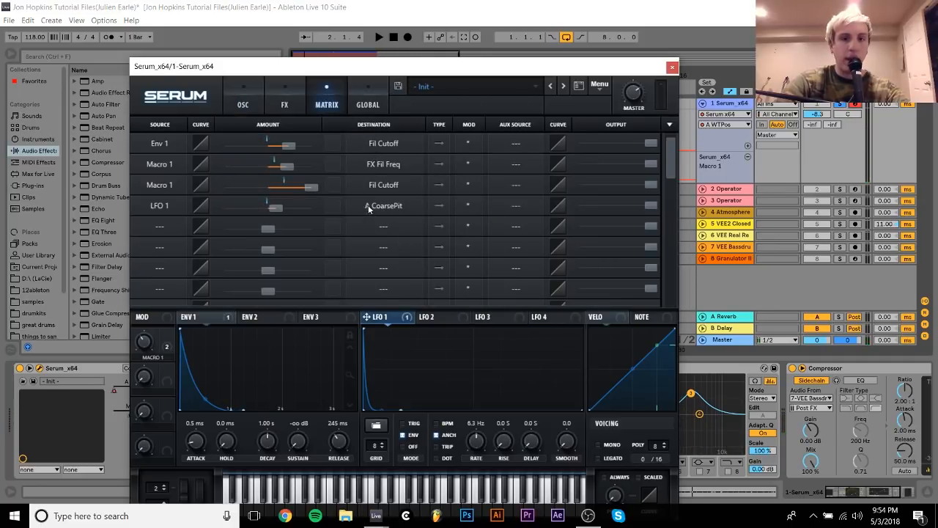
left_click(469, 205)
left_click(483, 245)
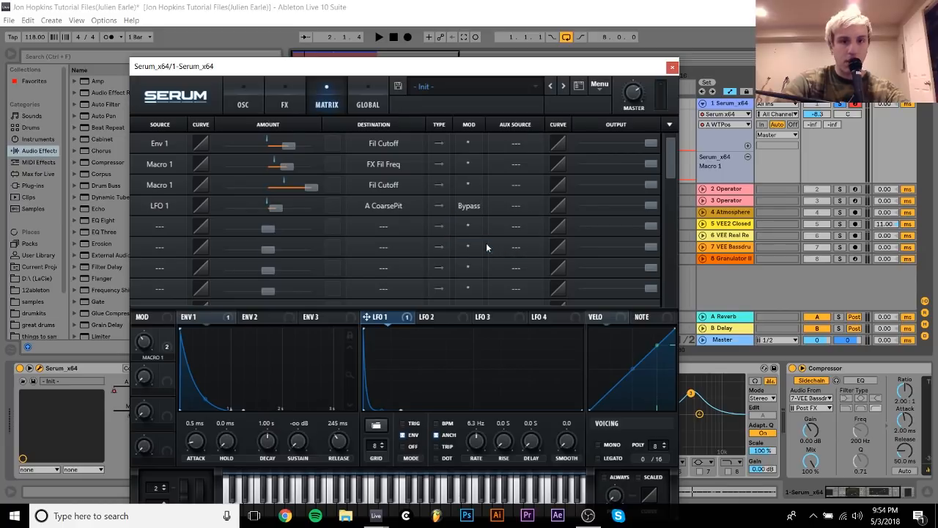
left_click(458, 214)
left_click(485, 229)
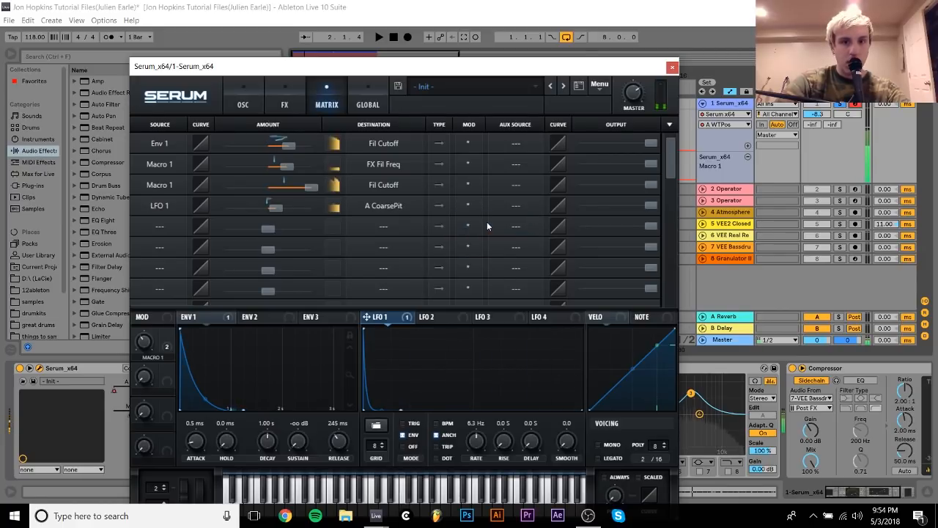
Step: Return to Serum's oscillator page and select Env 1 to show what it modulates
left_click(245, 105)
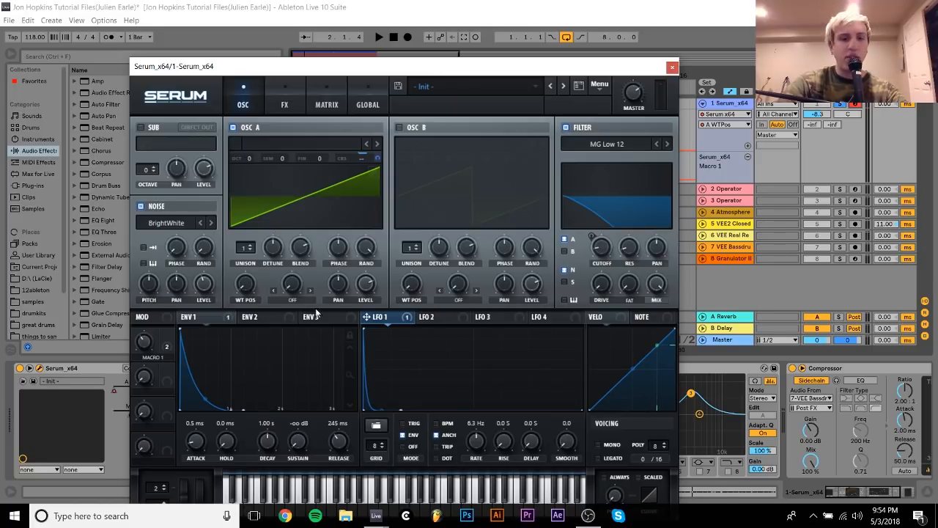
left_click(192, 319)
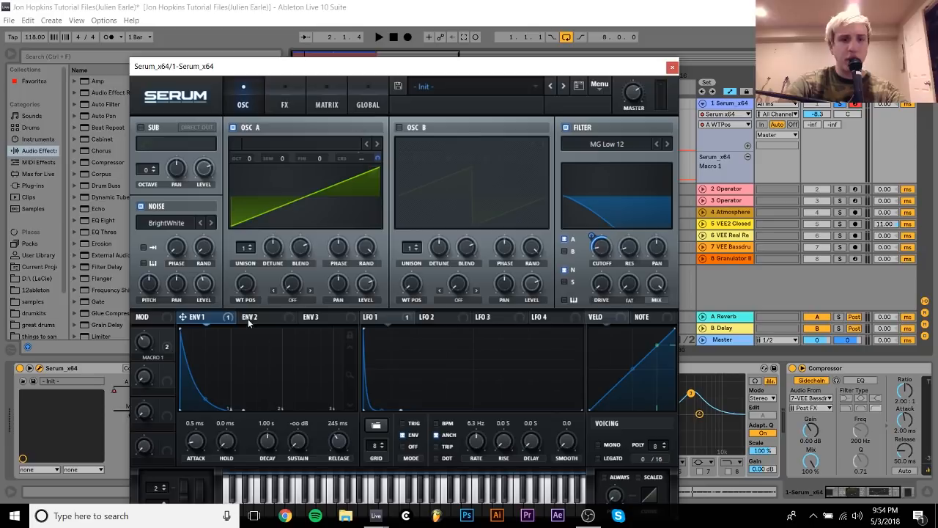
Step: Play the Serum lead with the oscillator page in view to watch the wavetable and low-pass filter movement
left_click(407, 316)
left_click(193, 320)
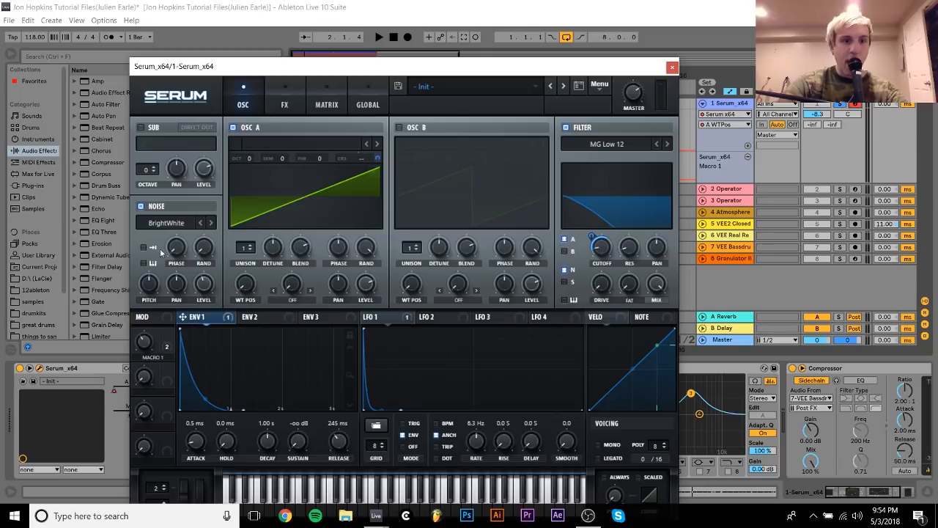
left_click_drag(278, 76, 443, 368)
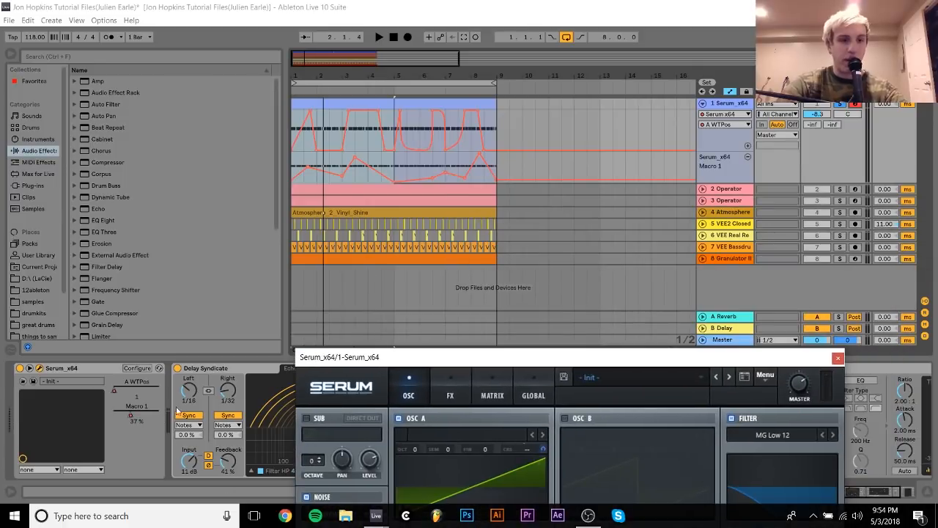
key("space")
left_click_drag(609, 357, 495, 158)
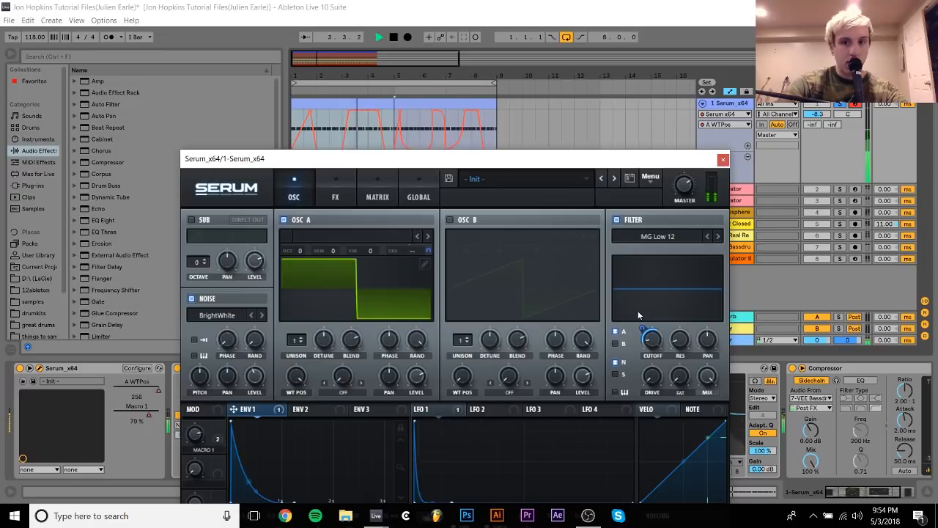
key("space")
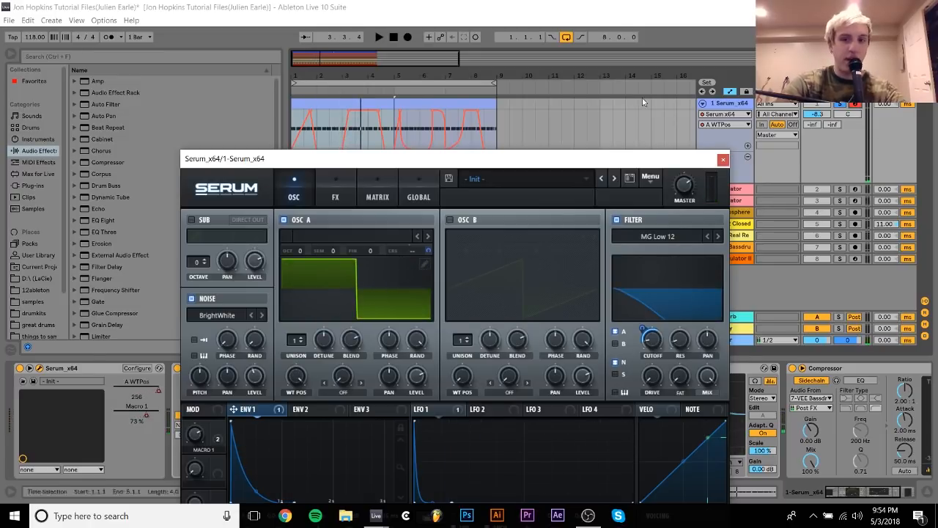
Step: Show Macro 1's modulation of the High 18 filter cutoff in Serum's effects, play the lead, and compare with the oscillator page's filter
left_click(351, 198)
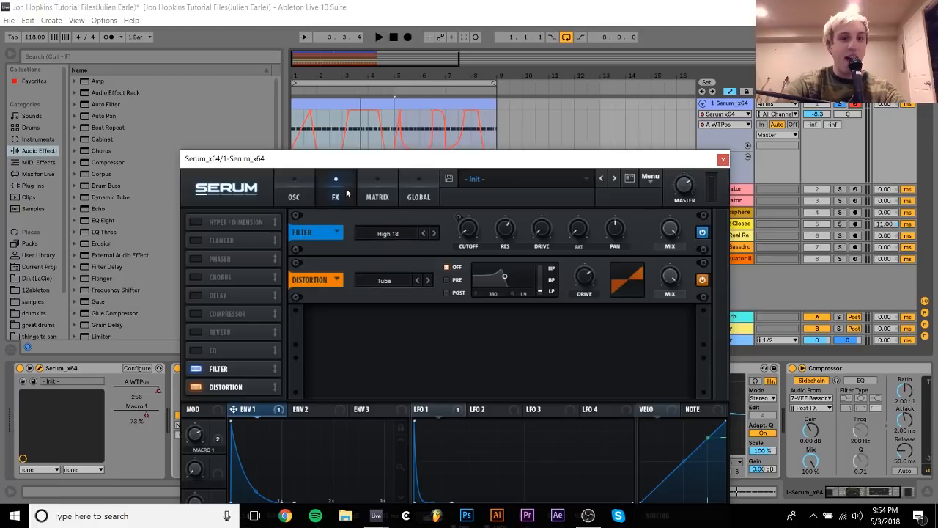
left_click_drag(398, 162, 369, 83)
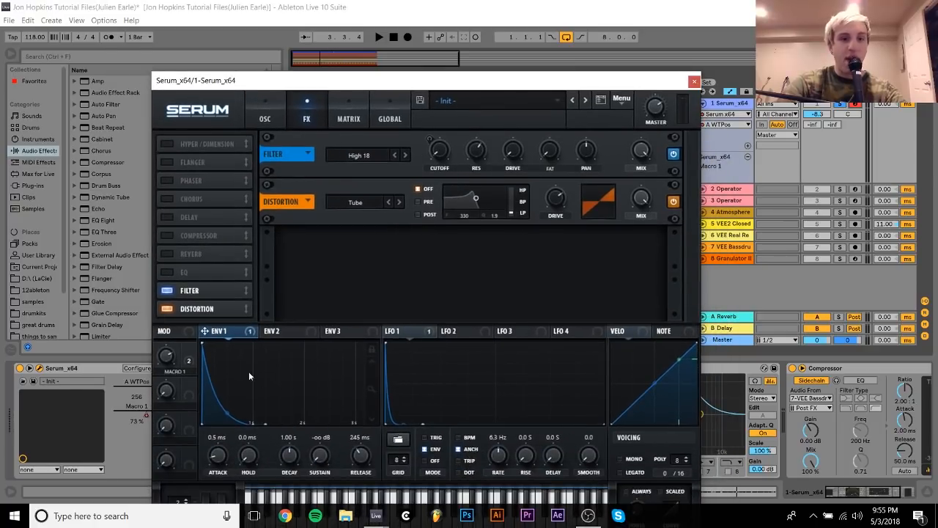
left_click_drag(204, 331, 189, 352)
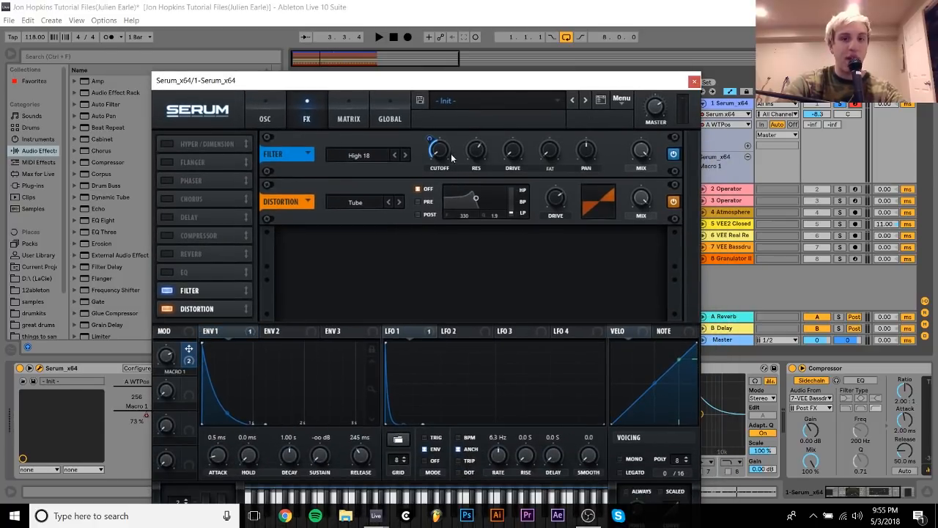
key("space")
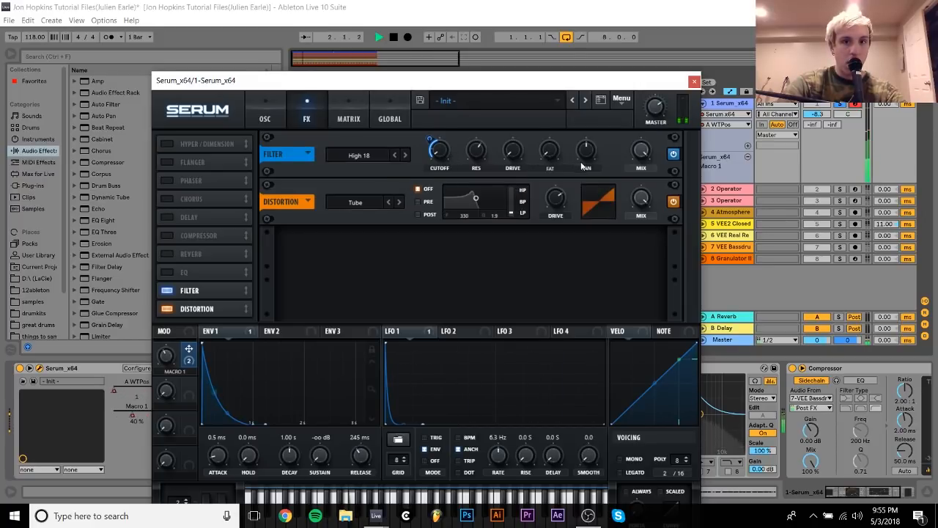
key("space")
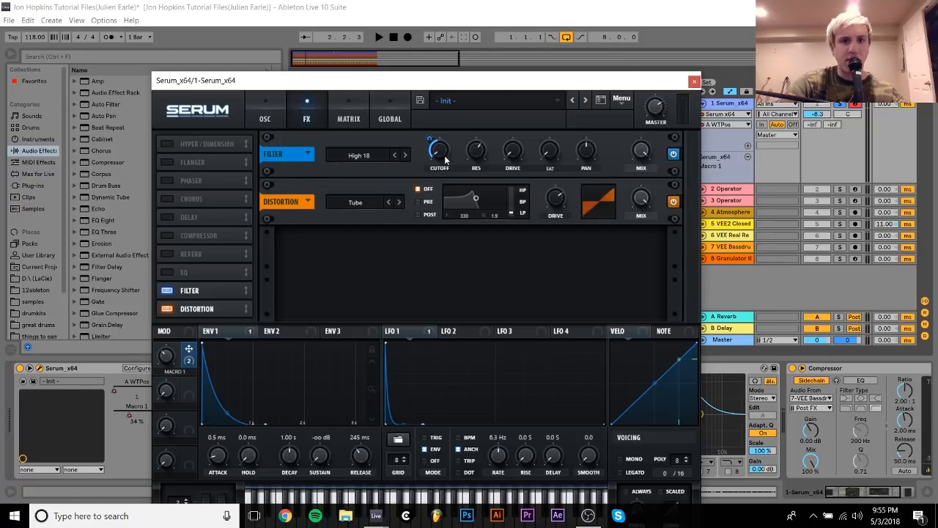
left_click(263, 117)
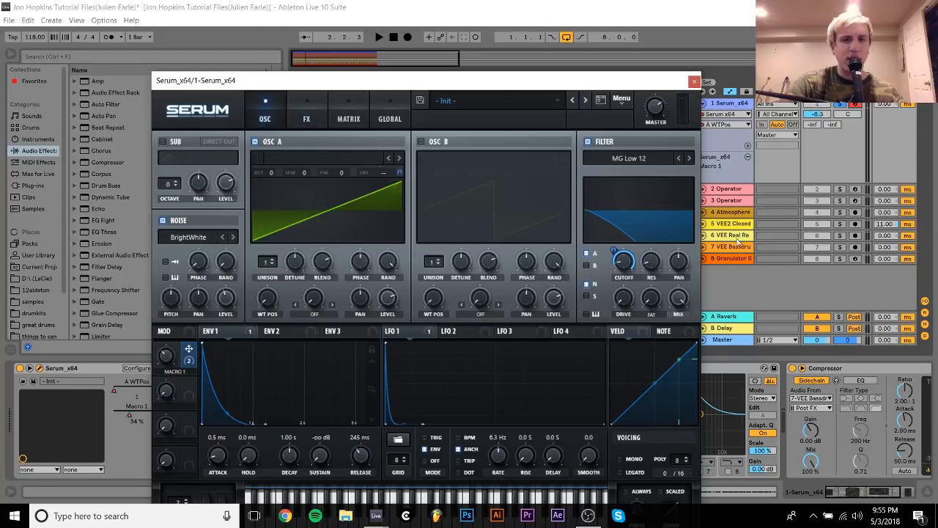
left_click(308, 118)
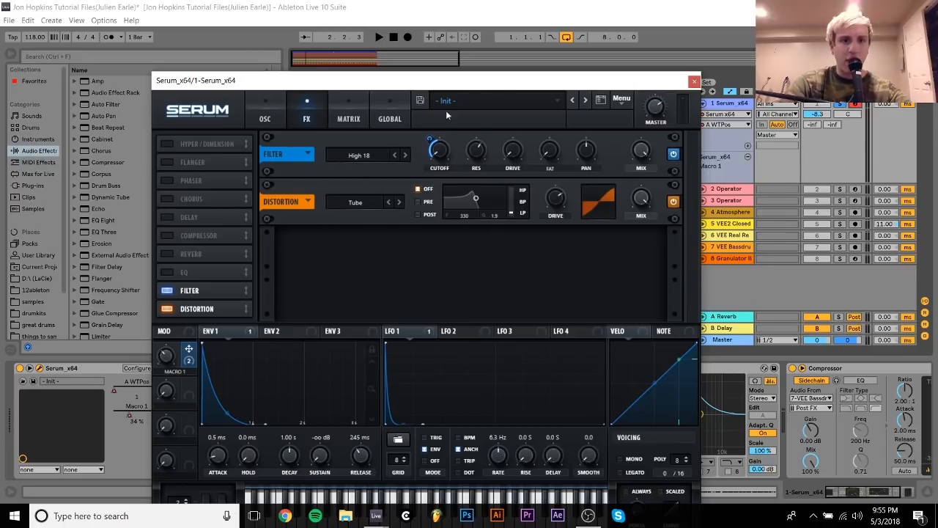
Step: Bypass Serum's Tube distortion during playback and re-enable it to compare the sound, and close the Serum window
key("space")
left_click(167, 310)
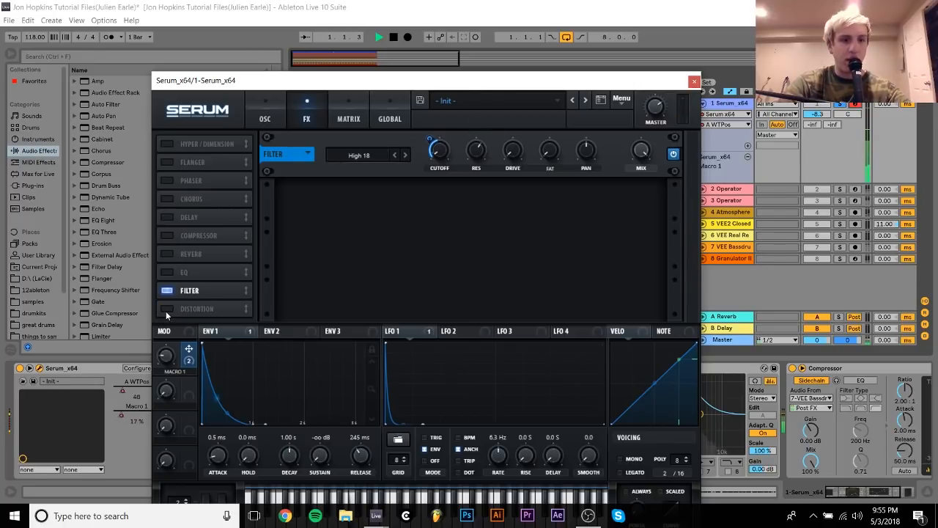
left_click(166, 309)
key("space")
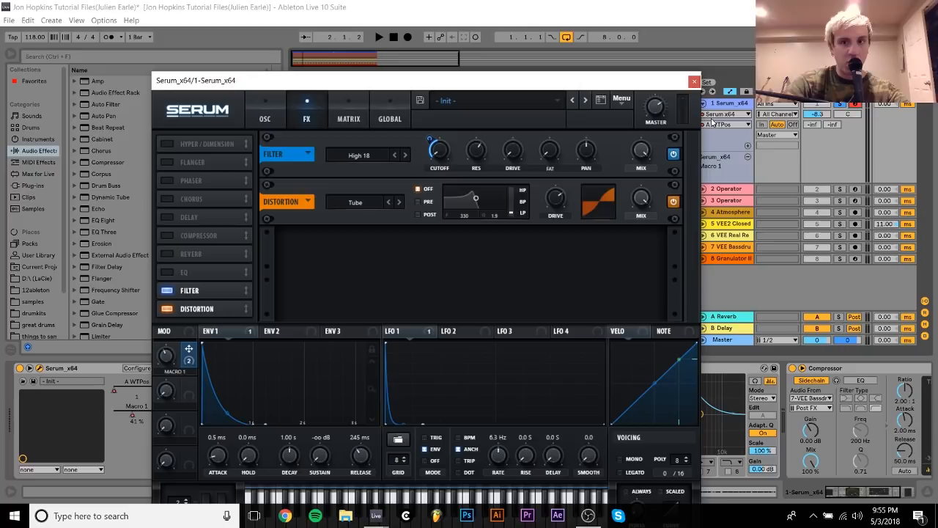
left_click(694, 81)
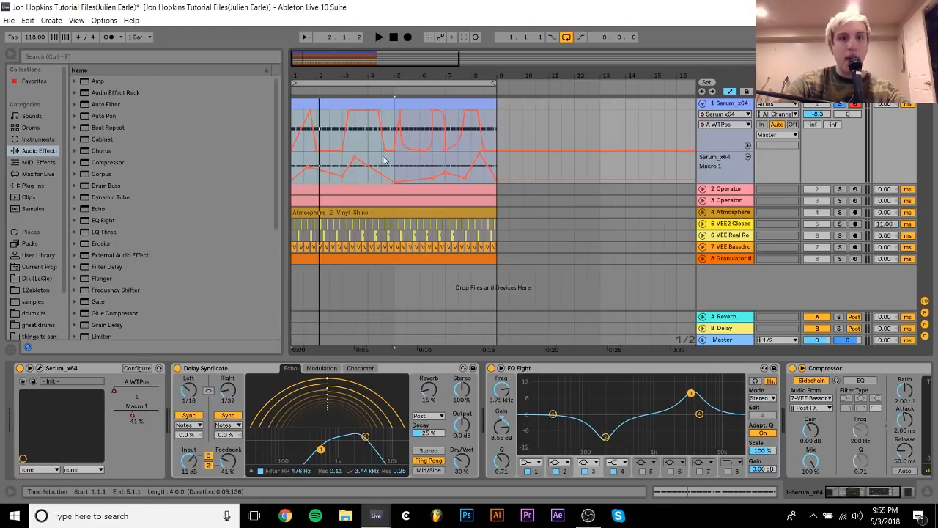
Step: Locate the Delay Syndicate preset in Echo's Vintage Delay folder and examine the matching delay device on the Serum track
left_click(210, 368)
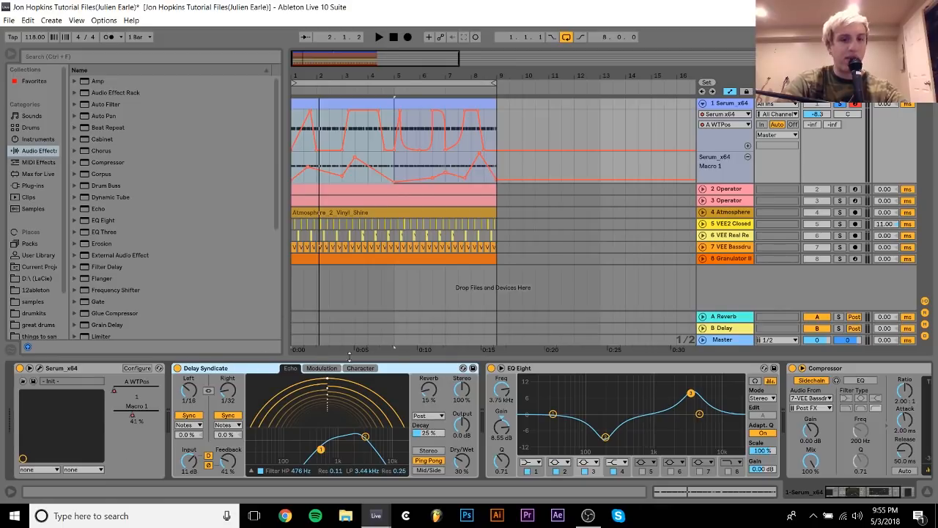
left_click(76, 210)
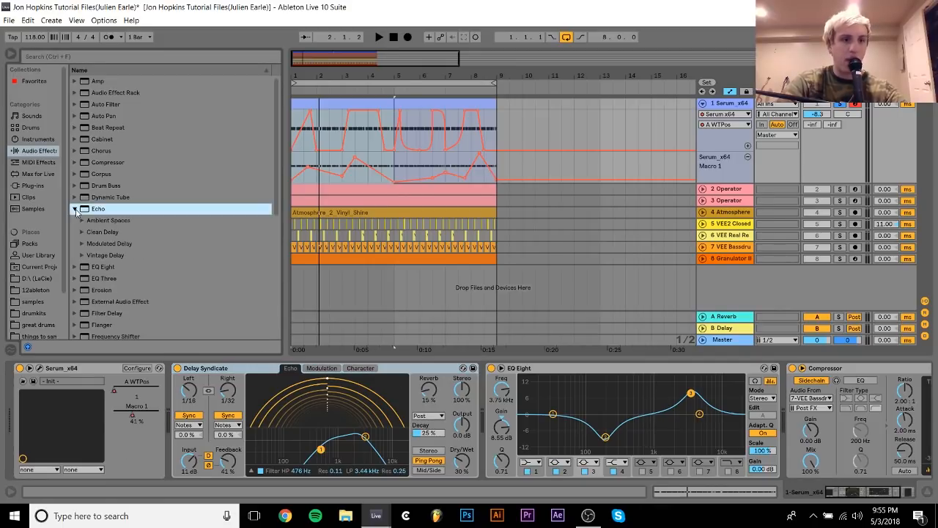
left_click(82, 255)
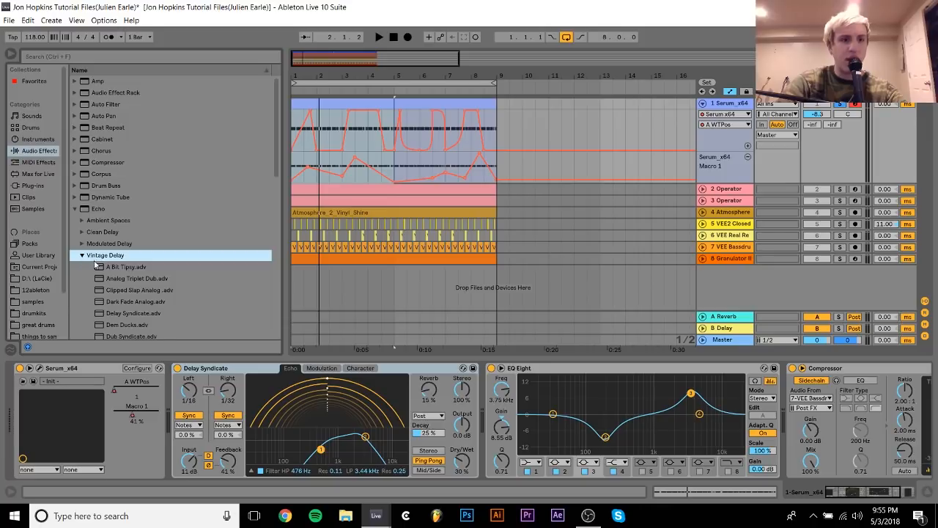
left_click(121, 313)
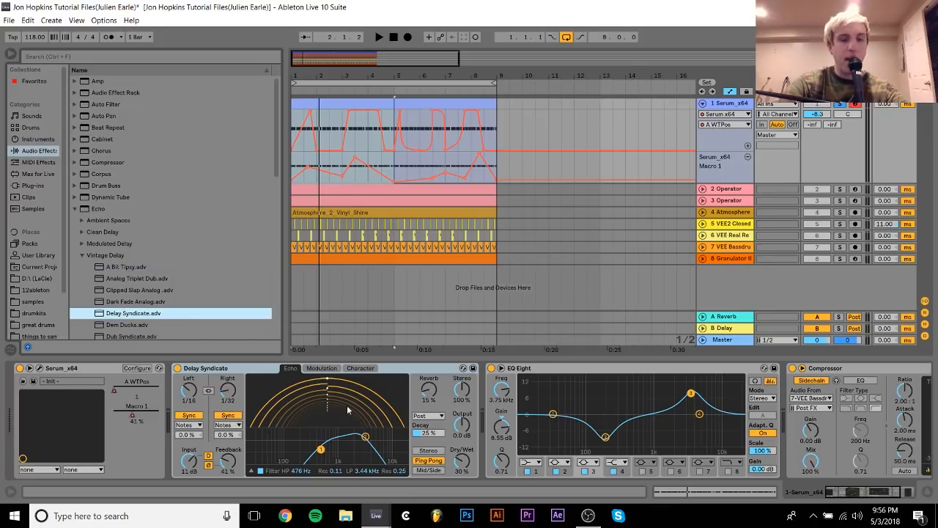
left_click(241, 460)
scroll(241, 460, "right", 4)
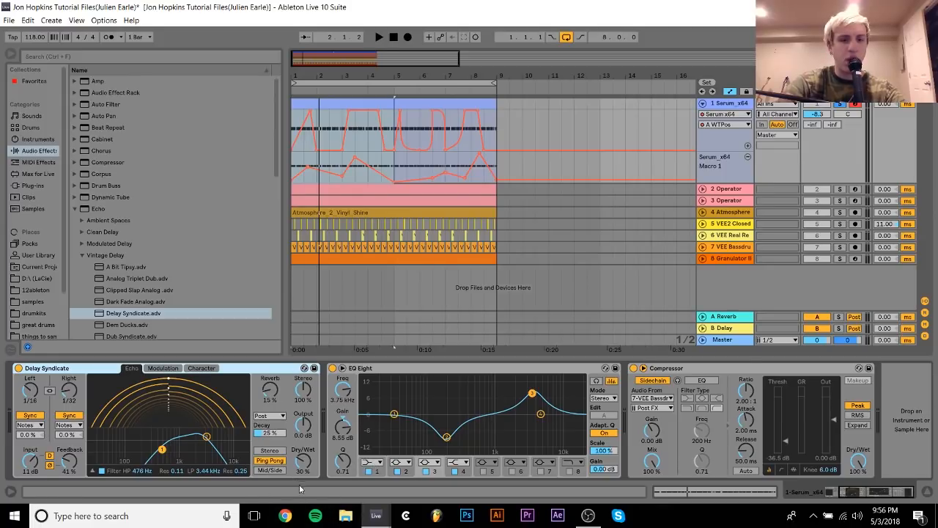
Step: Bypass EQ Eight on the Serum track during playback and re-enable it to compare the sound with and without it
left_click(458, 425)
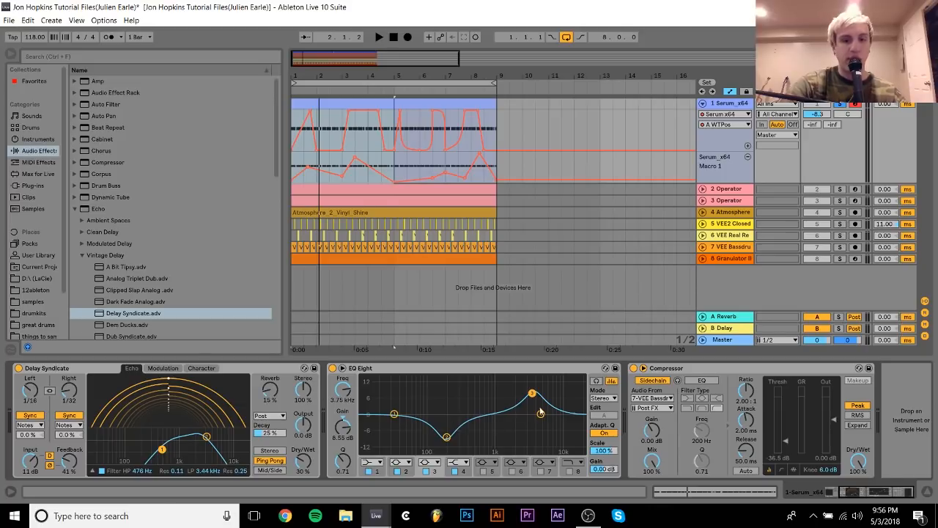
key("space")
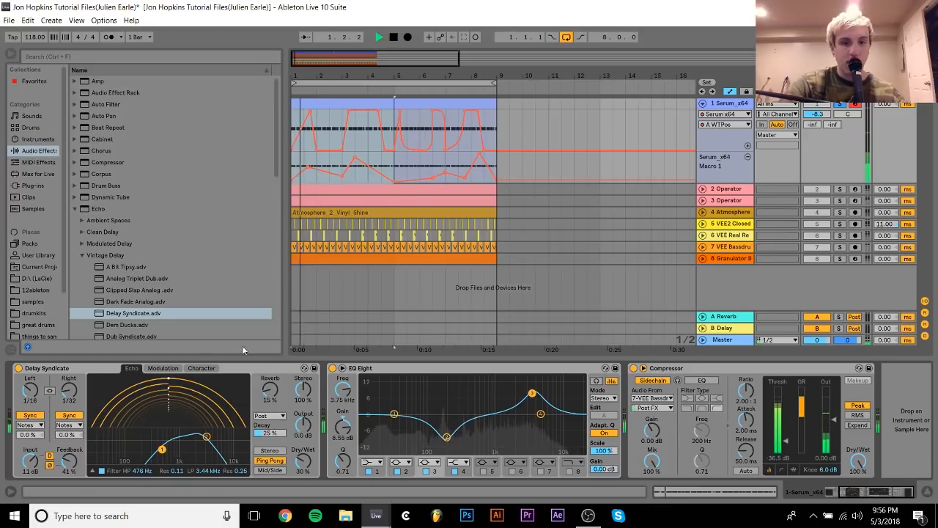
left_click(332, 368)
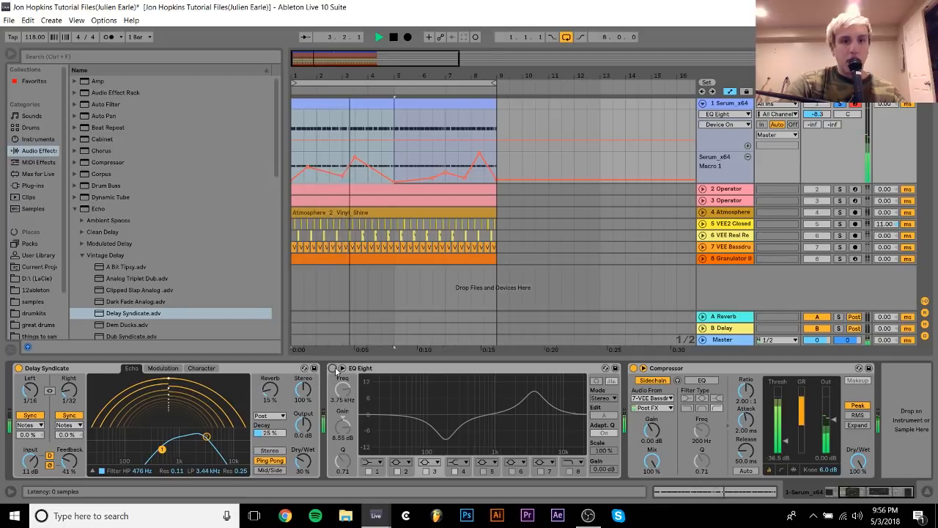
key("space")
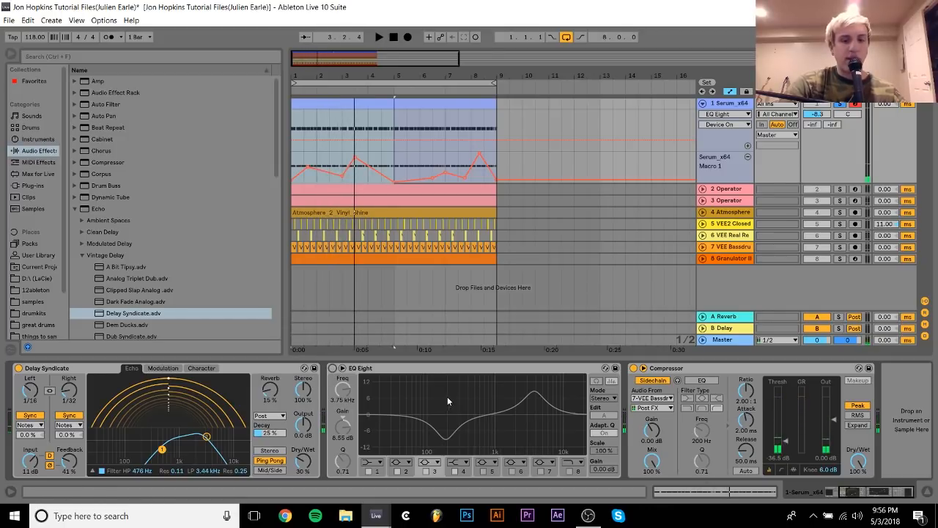
key("space")
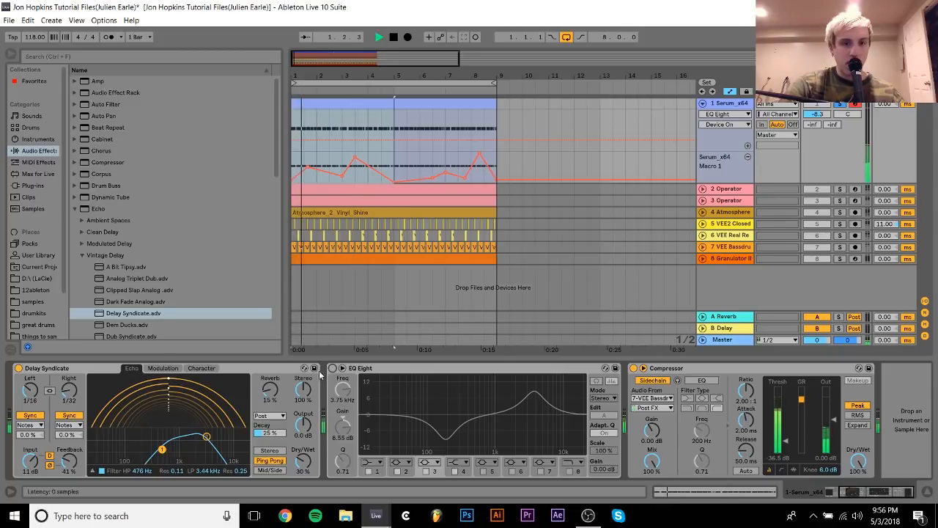
left_click(333, 368)
key("space")
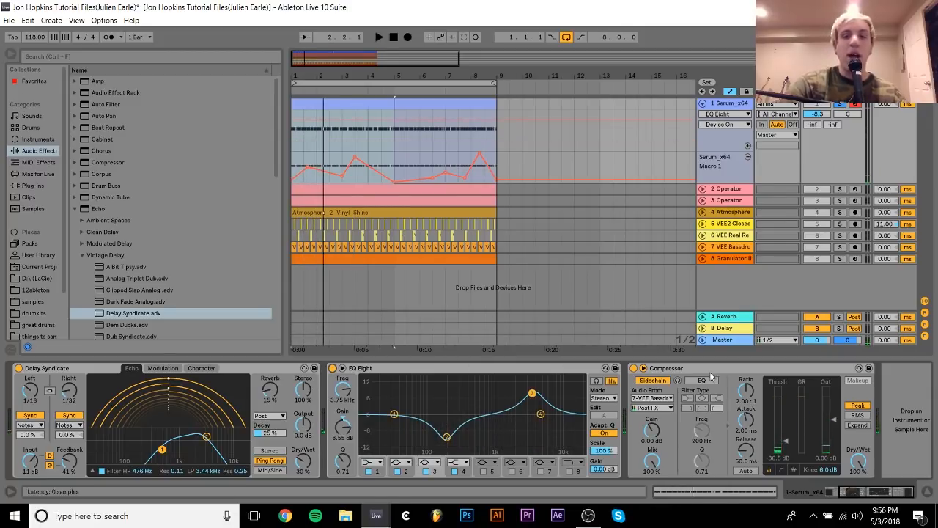
Step: Select the Serum track's sidechained Compressor to review its settings, and fold the Serum track
left_click(701, 370)
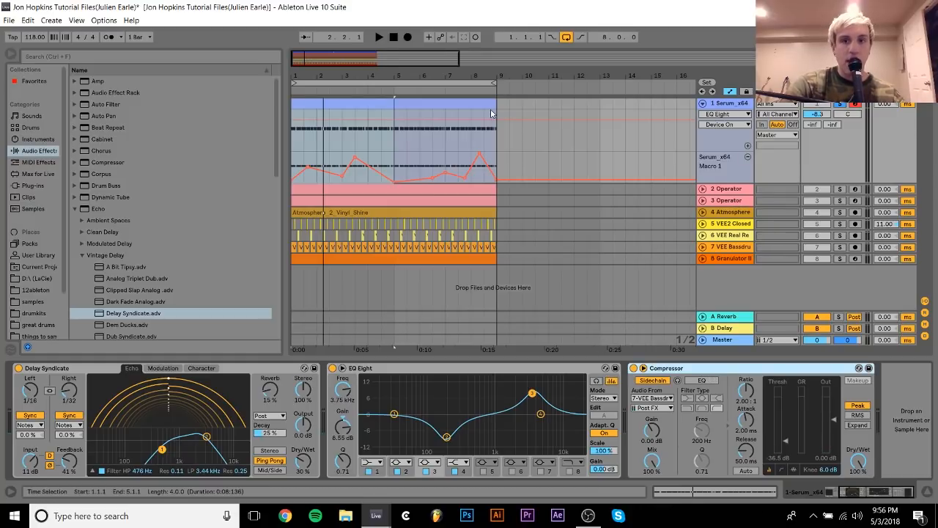
double_click(378, 115)
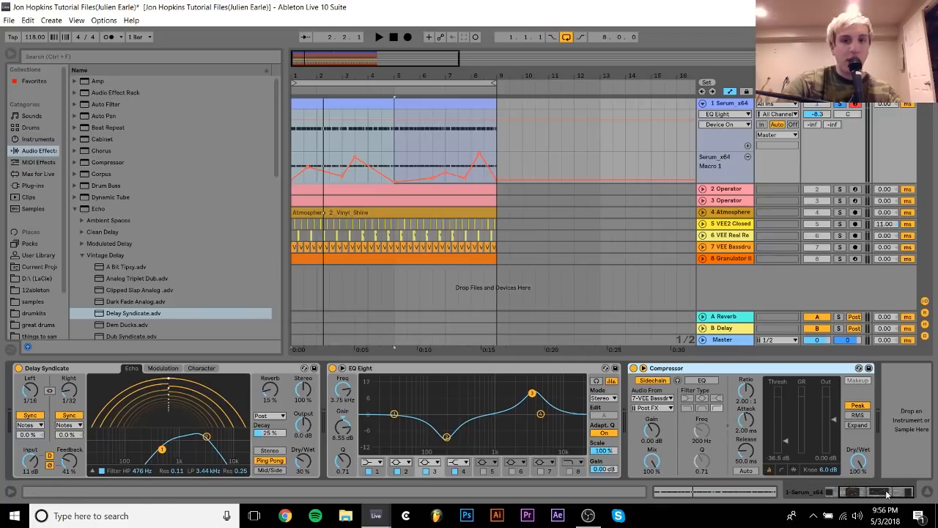
left_click(702, 103)
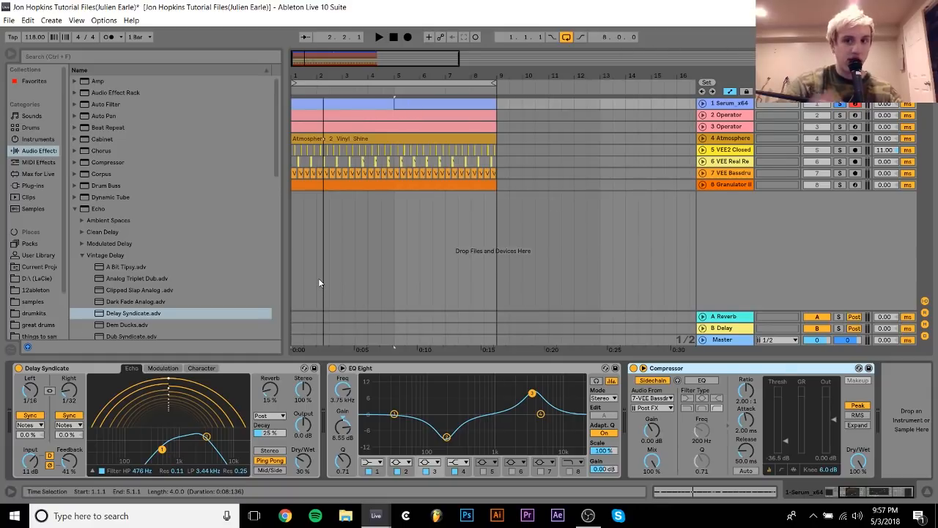
Step: Select the track 2 Operator, solo it in place of the Serum lead, and start playback
left_click(732, 117)
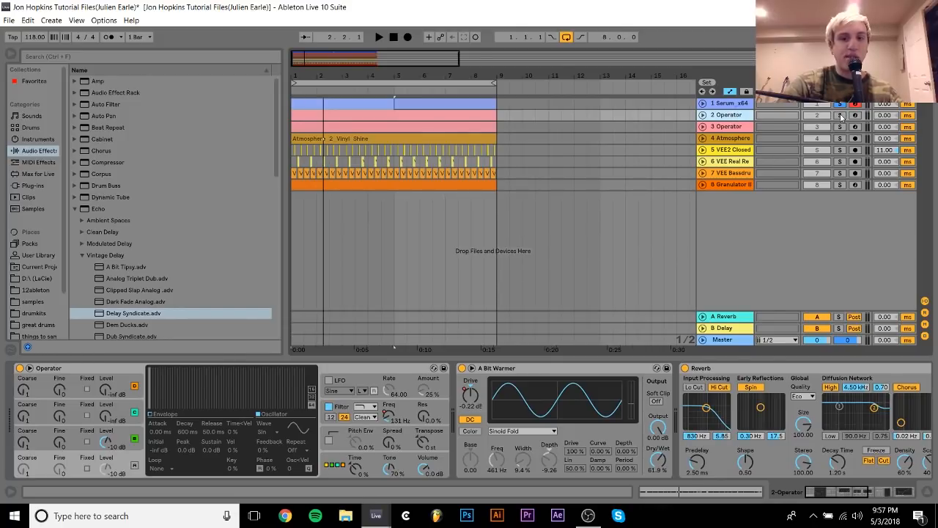
left_click(705, 104)
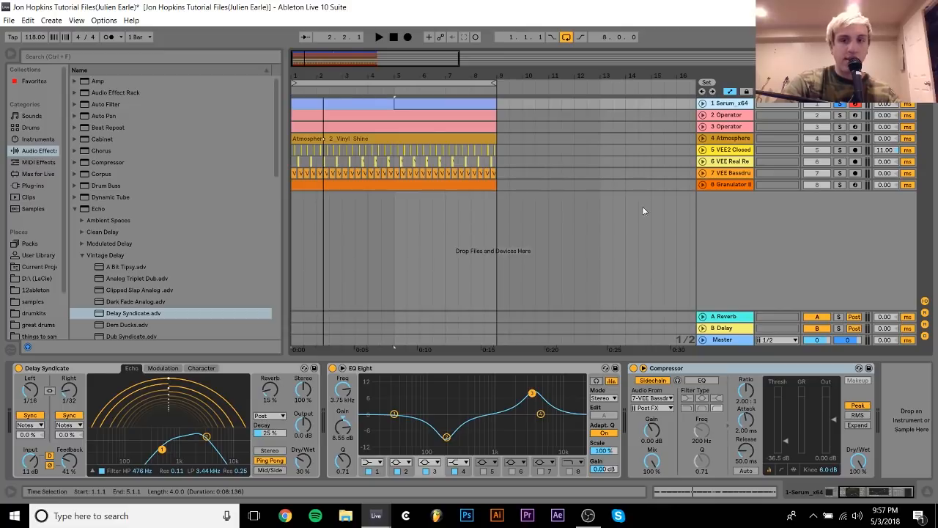
left_click(724, 120)
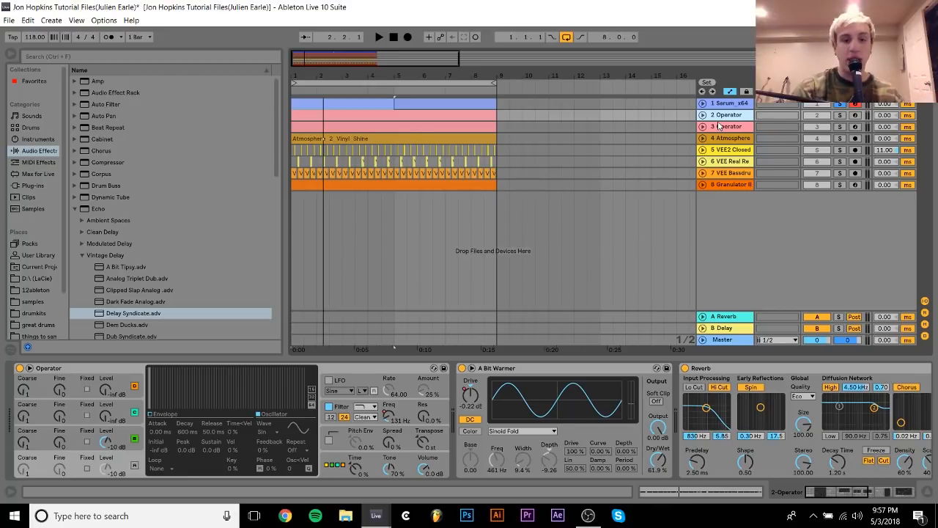
left_click(842, 115)
key("space")
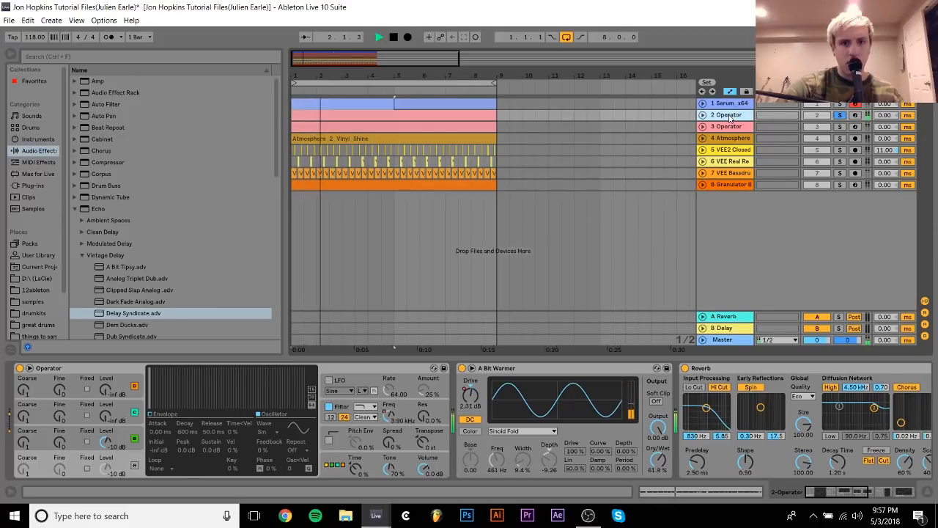
Step: Solo the track 3 Operator for comparison, return the solo to track 2, and unfold track 2 with playback stopped
left_click(840, 127)
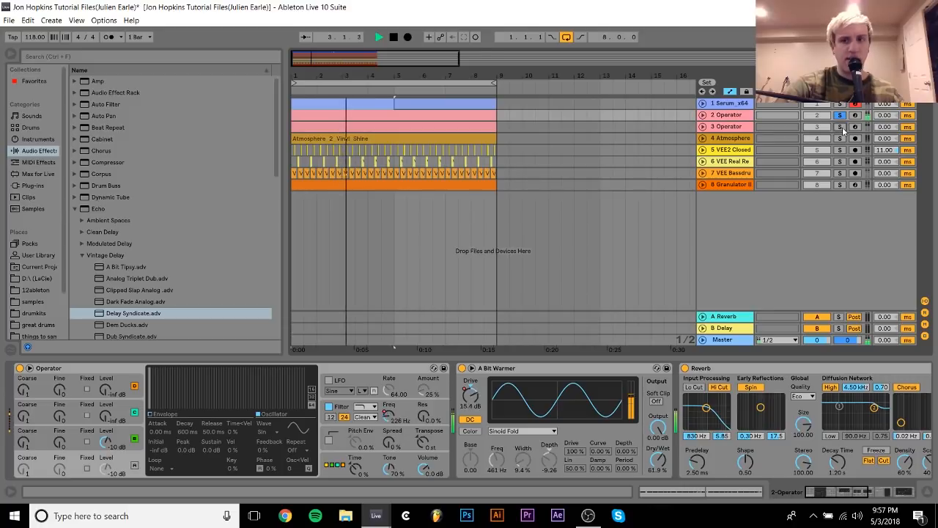
left_click(839, 115)
key("space")
left_click(722, 116)
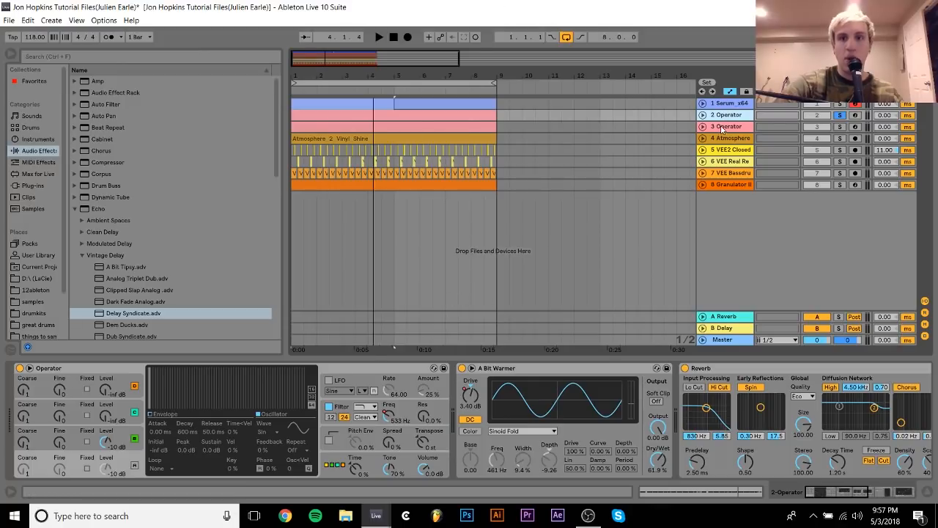
left_click(702, 115)
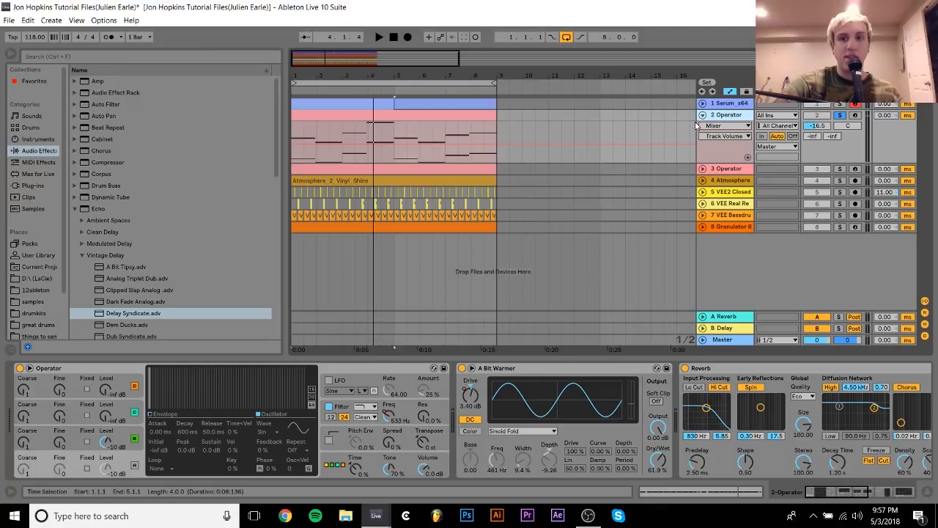
Step: Unfold the track 3 Operator and show the Filter Freq automation of the track 2 Operator
left_click(702, 169)
left_click(334, 113)
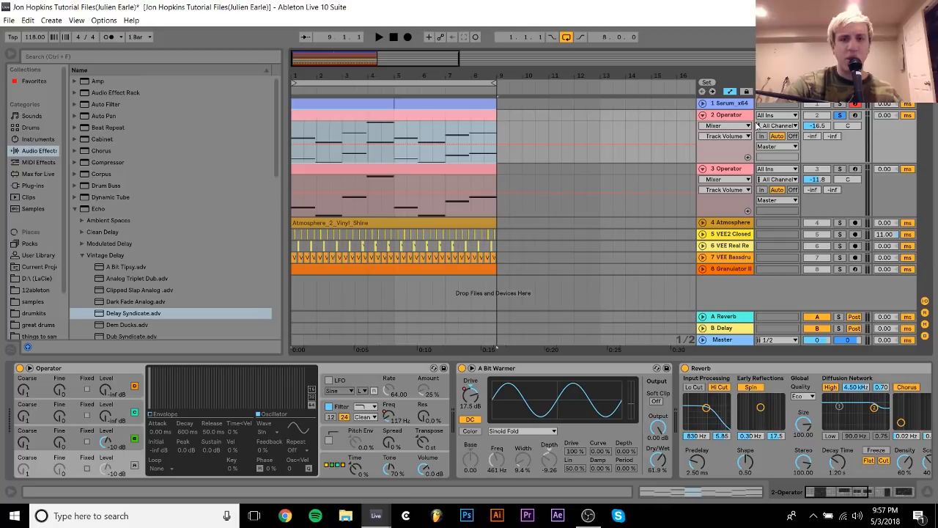
left_click(733, 117)
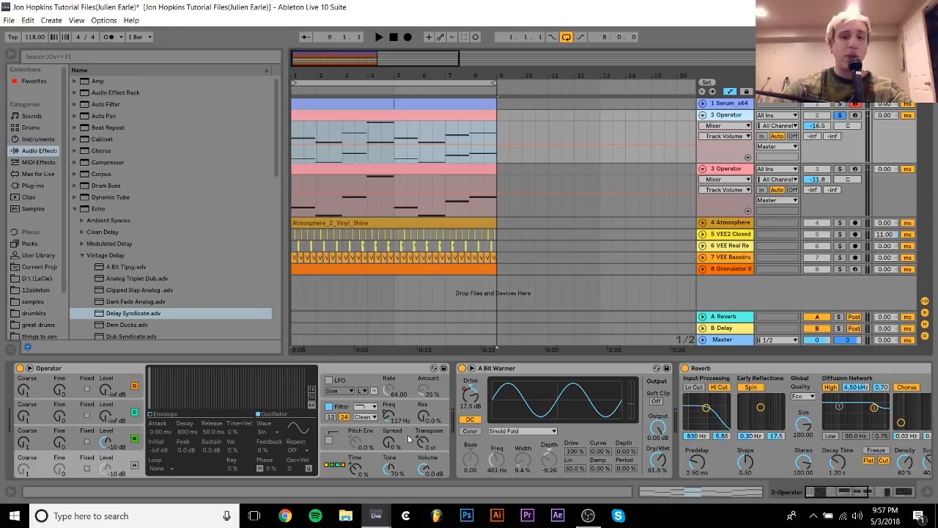
right_click(393, 420)
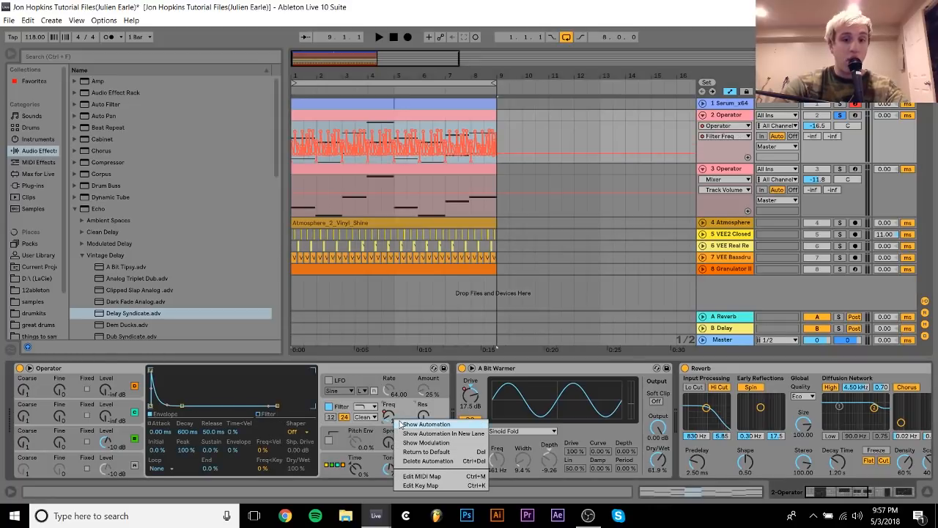
left_click(400, 419)
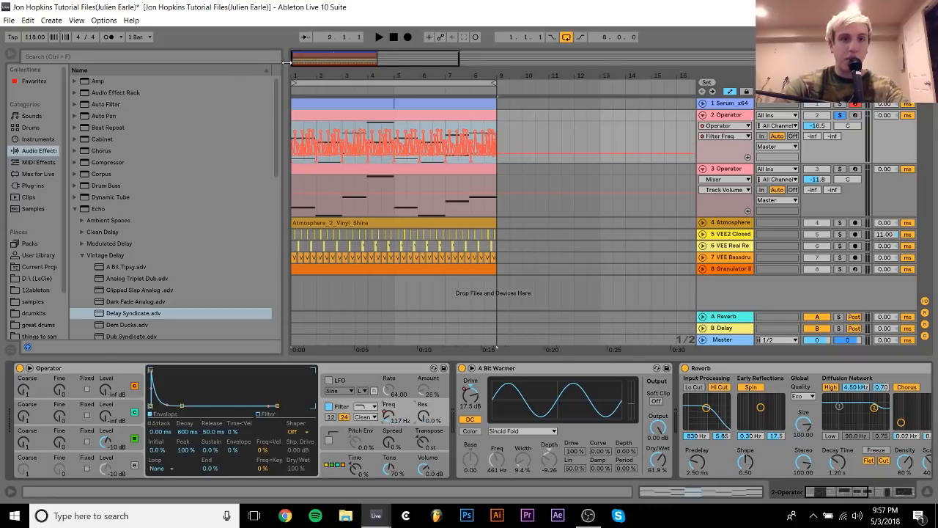
Step: Look at the track 2 clip's notes, return to its devices, and play the track to hear the filter automation
left_click_drag(296, 71, 299, 75)
double_click(358, 114)
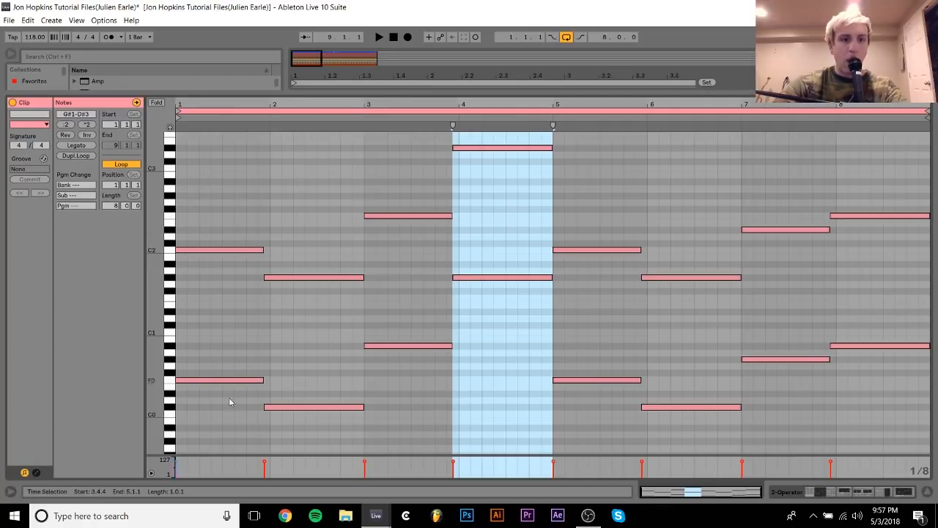
left_click(883, 493)
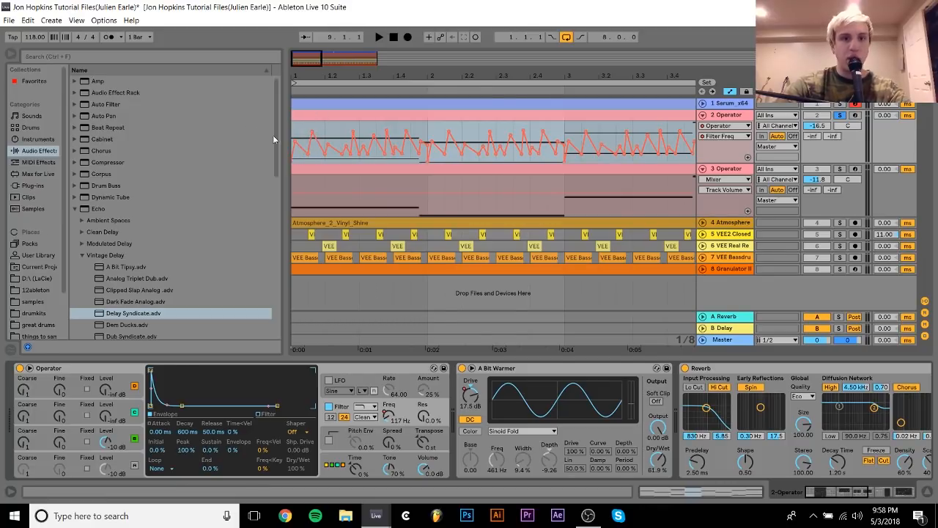
key("space")
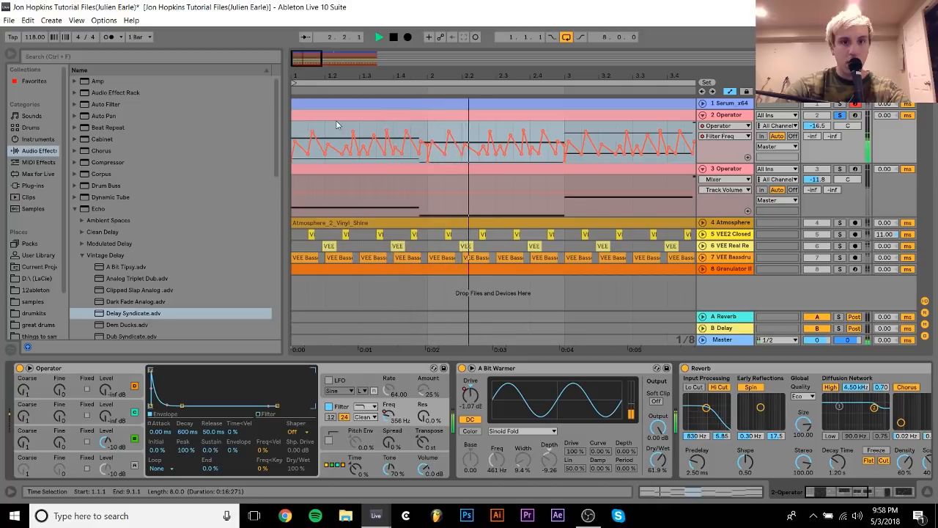
key("space")
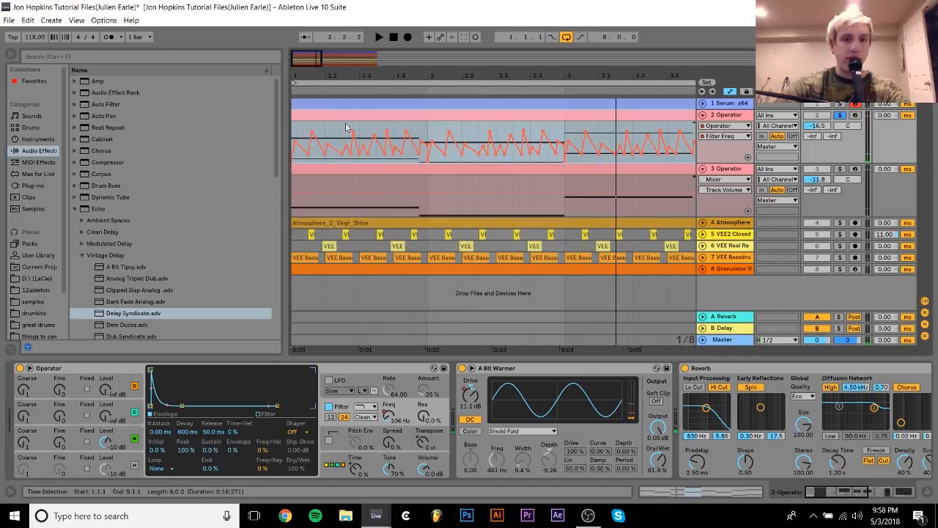
Step: Delete the upper-octave notes of the first four chords in the track 2 clip, play it, and undo the deletion
double_click(342, 116)
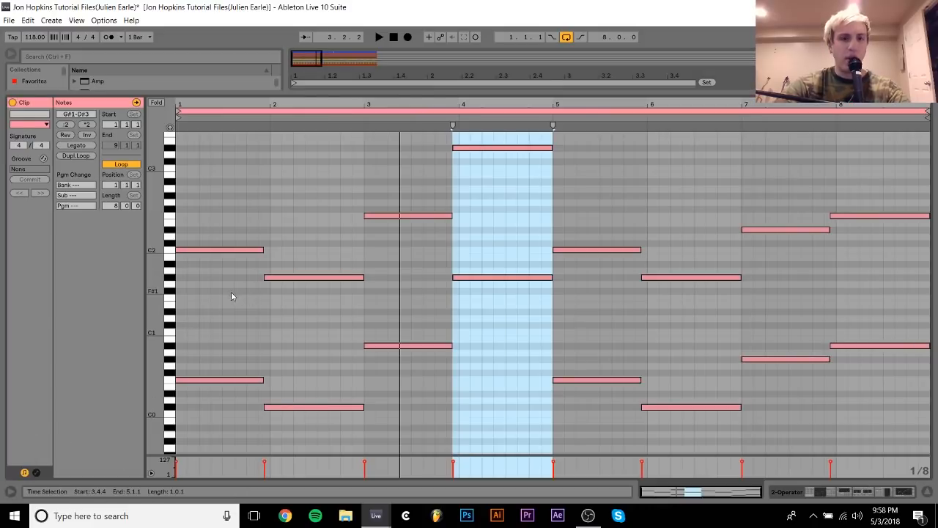
left_click_drag(224, 304, 445, 186)
left_click(502, 147, "shift")
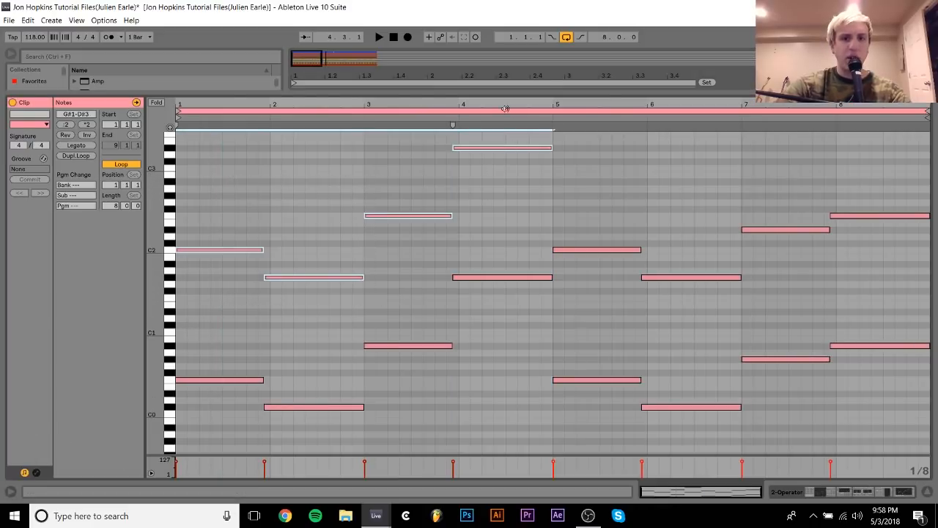
key("Delete")
key("space")
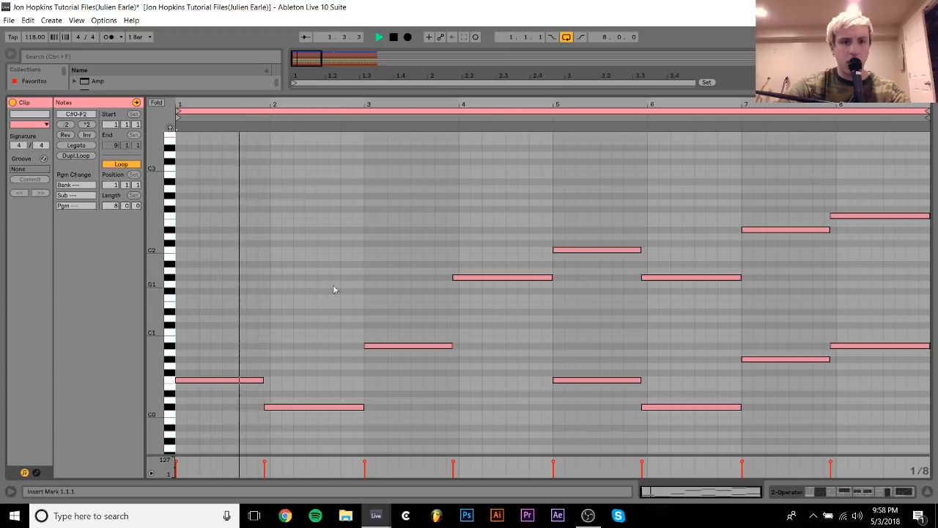
key("space")
key("ctrl+z")
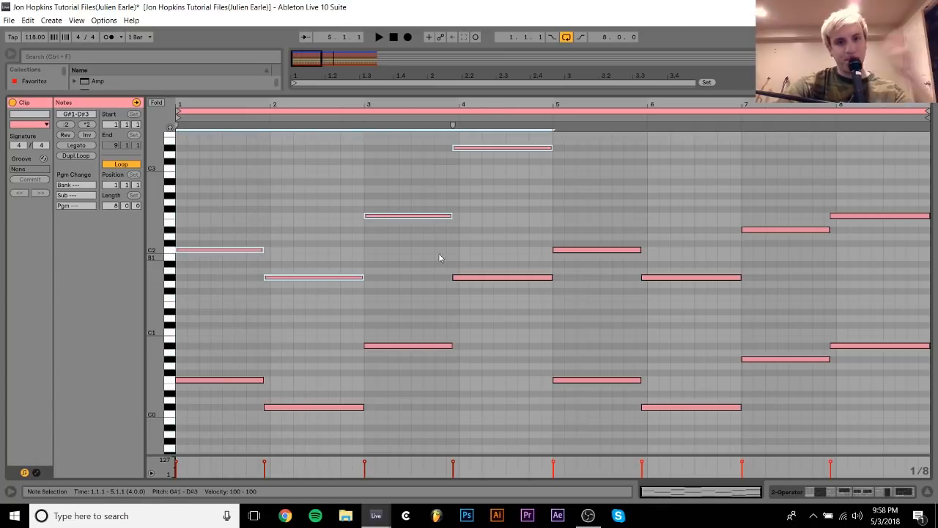
Step: Play the track 2 clip with both octaves for comparison, and return to the track's device chain
key("space")
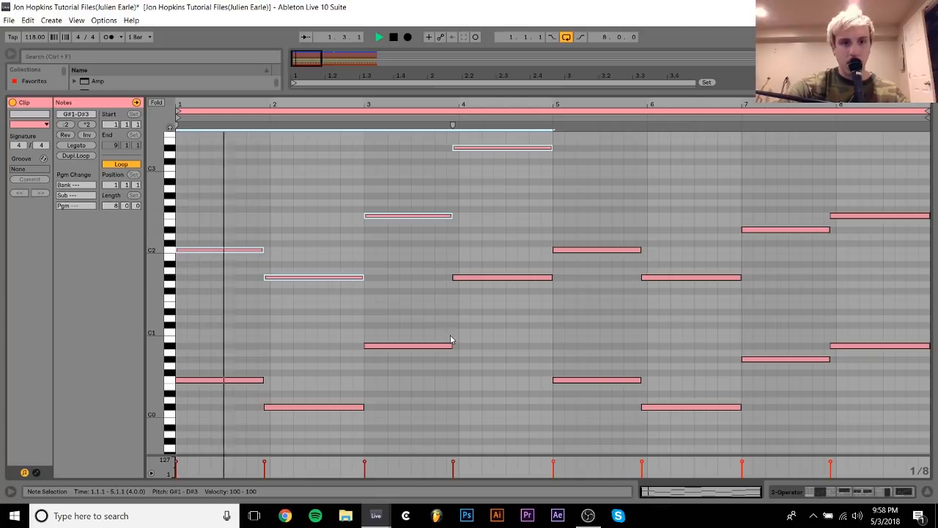
key("space")
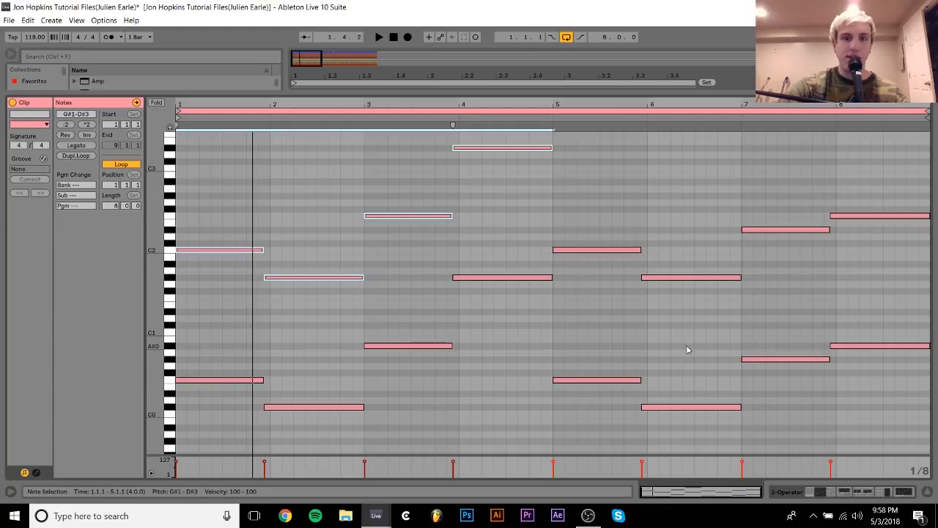
left_click(867, 494)
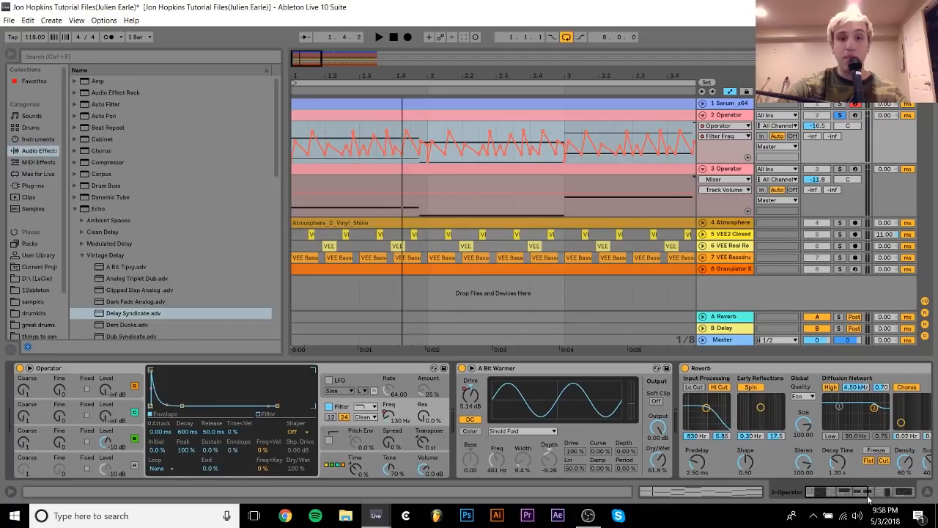
Step: Reopen the track 2 clip, turn on note preview, and select both notes of the third chord
double_click(469, 117)
left_click(258, 301)
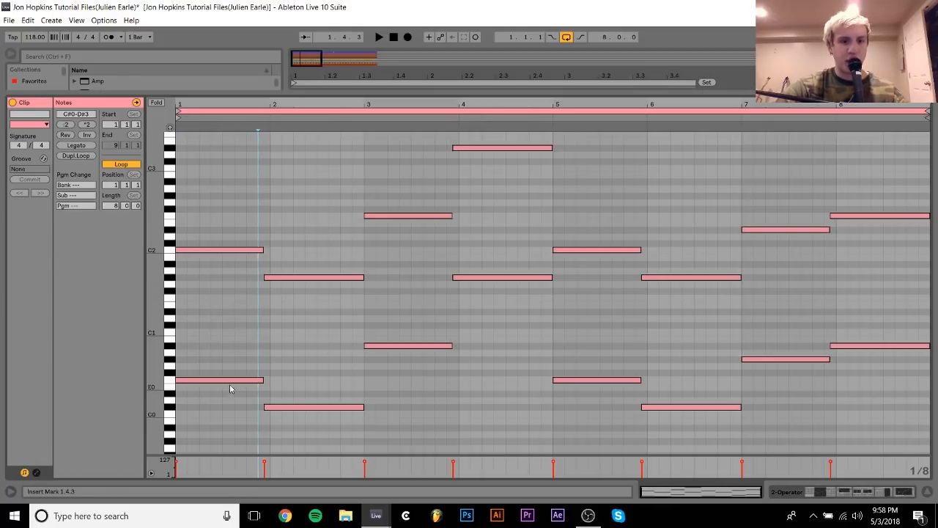
left_click(169, 126)
right_click(206, 407)
left_click(220, 268)
left_click_drag(220, 266, 213, 279)
left_click(221, 293)
left_click(240, 379)
left_click(304, 444)
left_click_drag(406, 404, 417, 209)
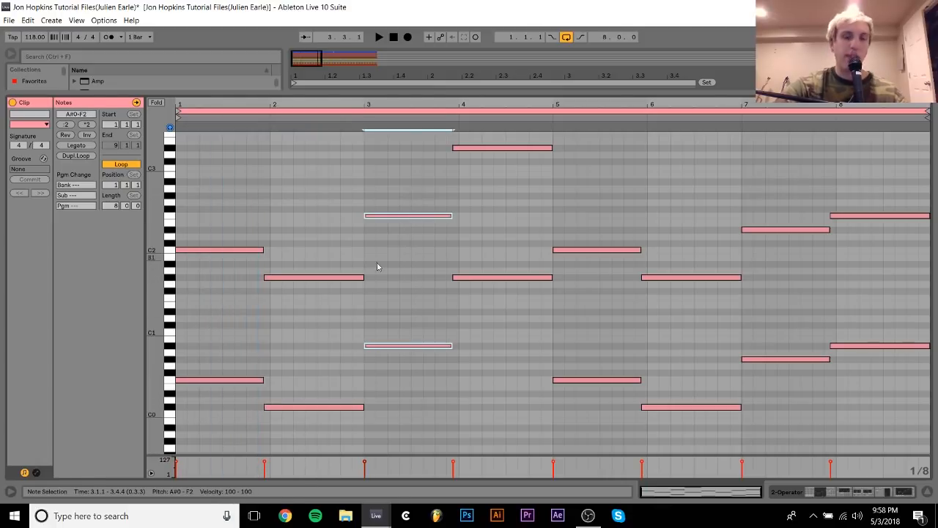
Step: Select both notes of the fourth chord and play the clip to hear how the progression moves into it
key("space")
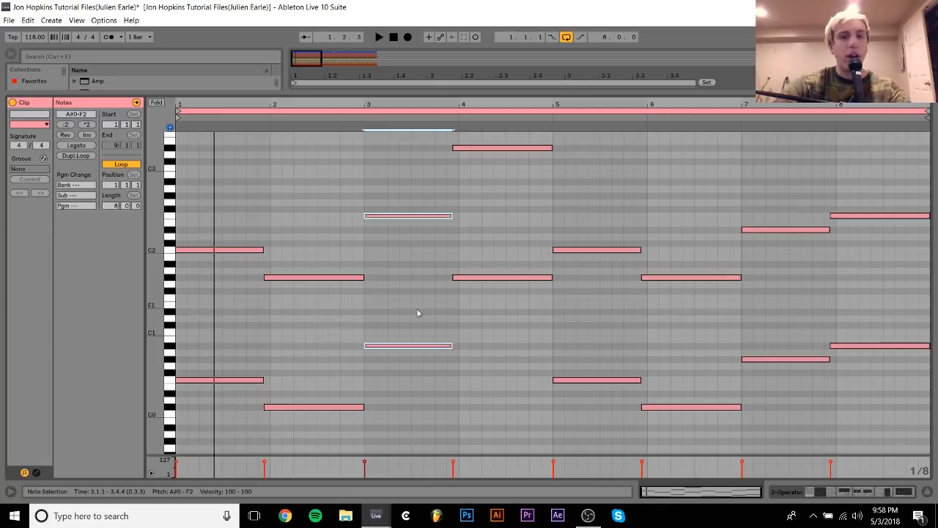
left_click_drag(494, 329, 504, 131)
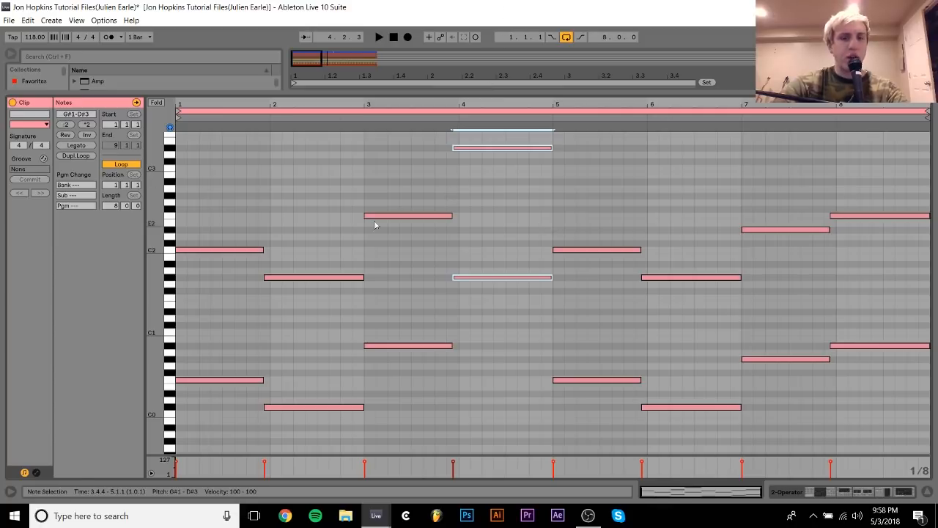
key("space")
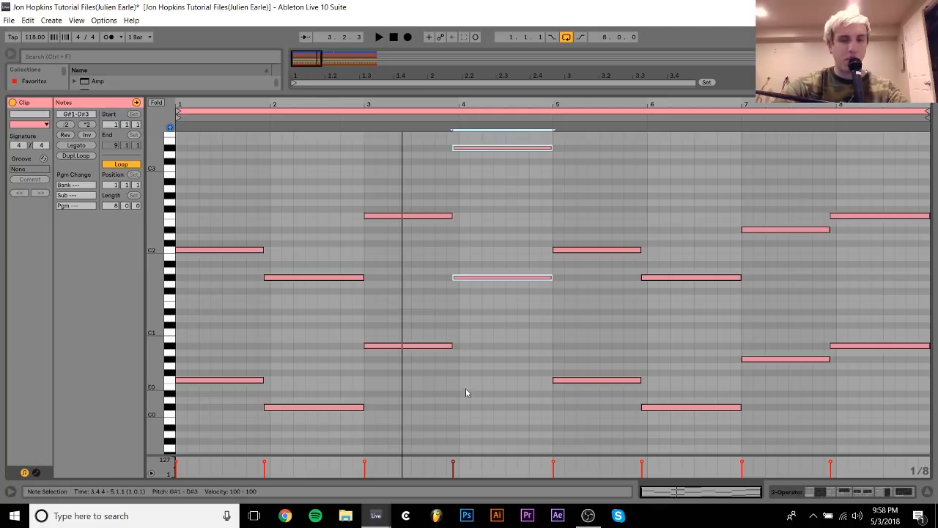
key("space")
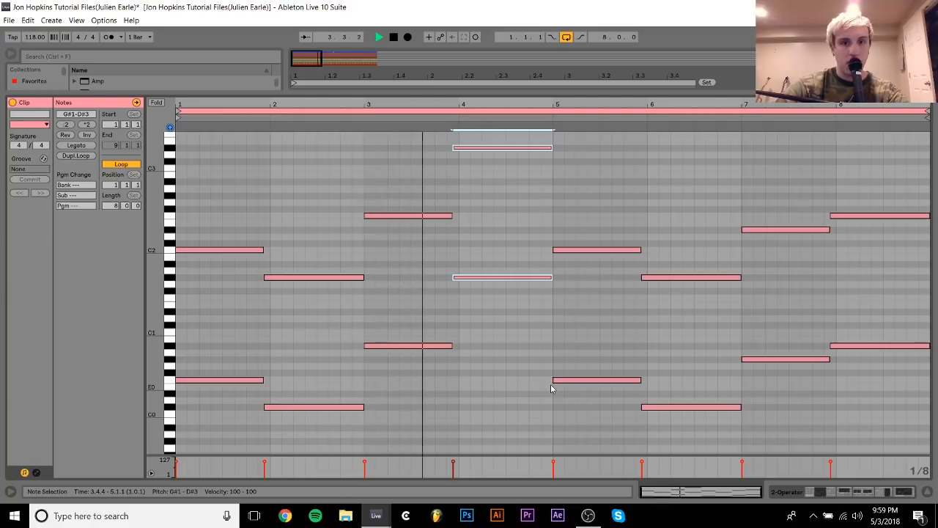
key("space")
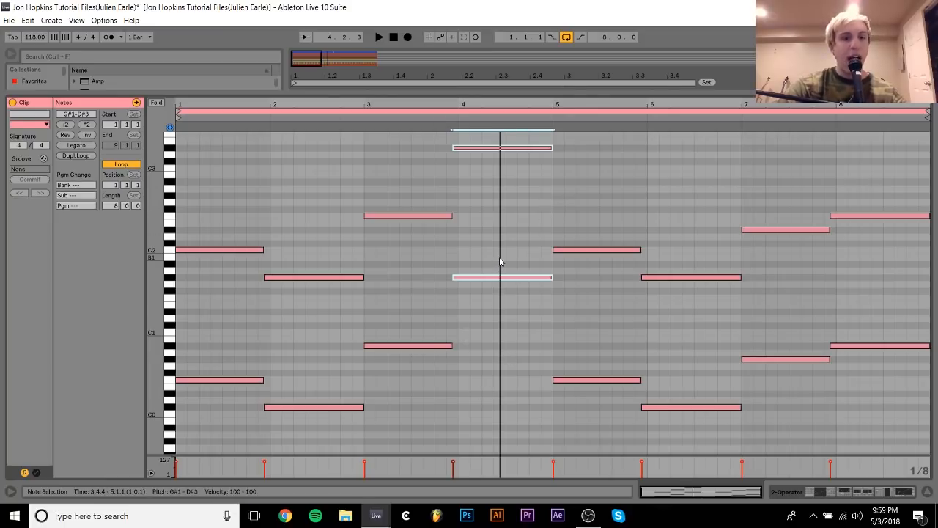
Step: Transpose the fourth chord's two notes down one octave for comparison and raise them back up an octave
key("shift+Down")
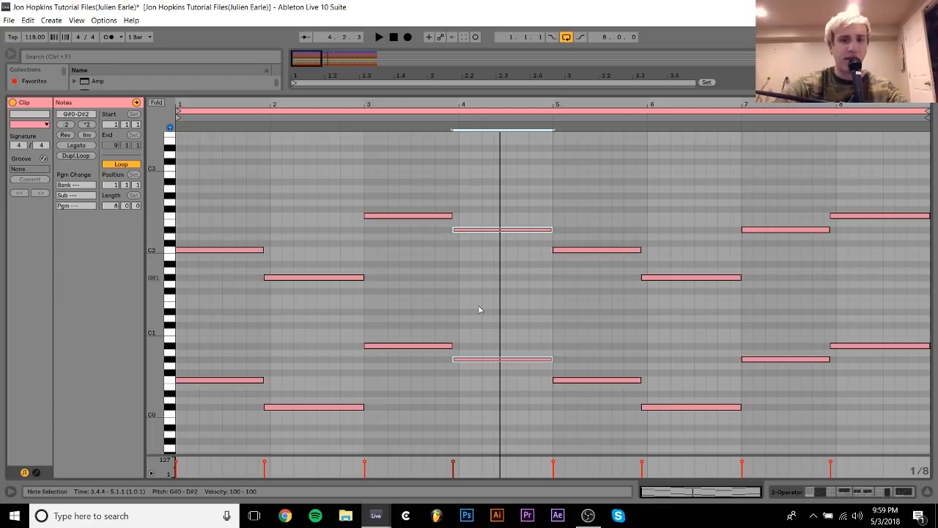
key("shift+Up")
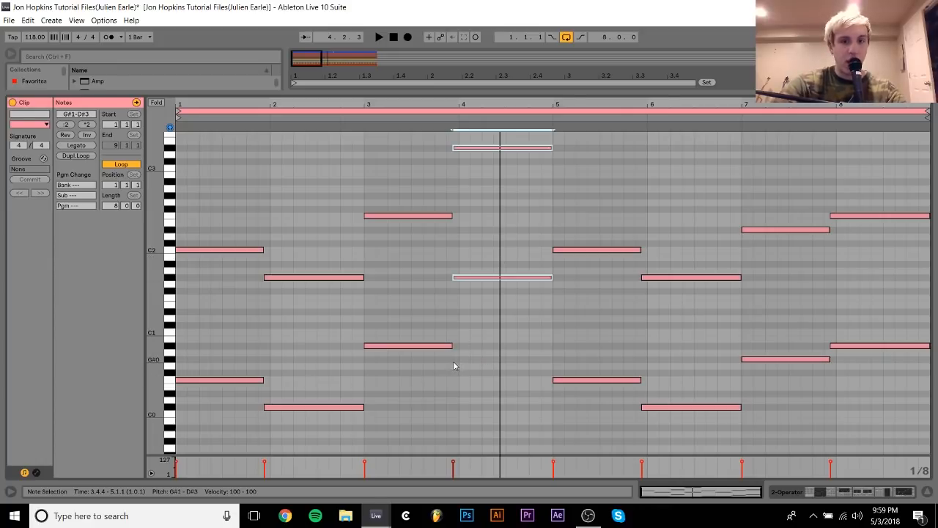
left_click(454, 364)
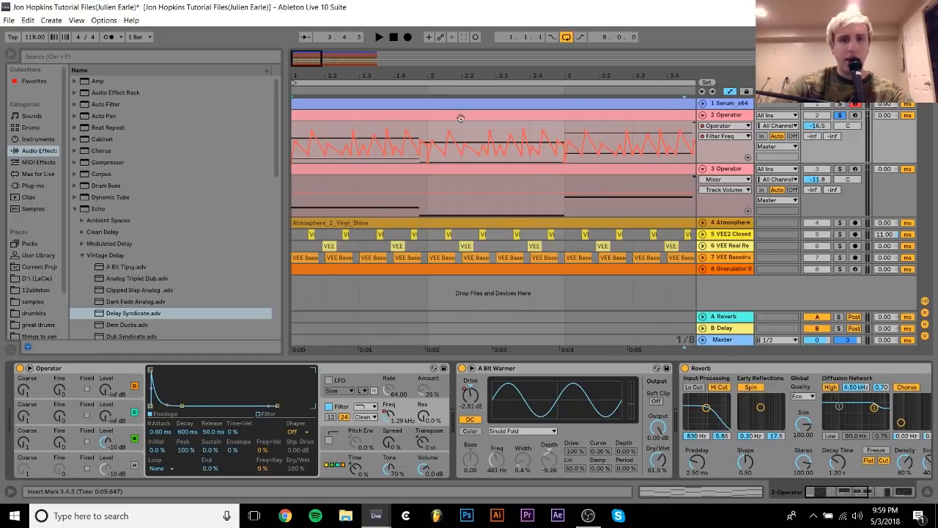
Step: Play the arrangement from 3.3.1 through the fourth chord, stop it, and select the track 2 clip
left_click_drag(653, 77, 421, 64)
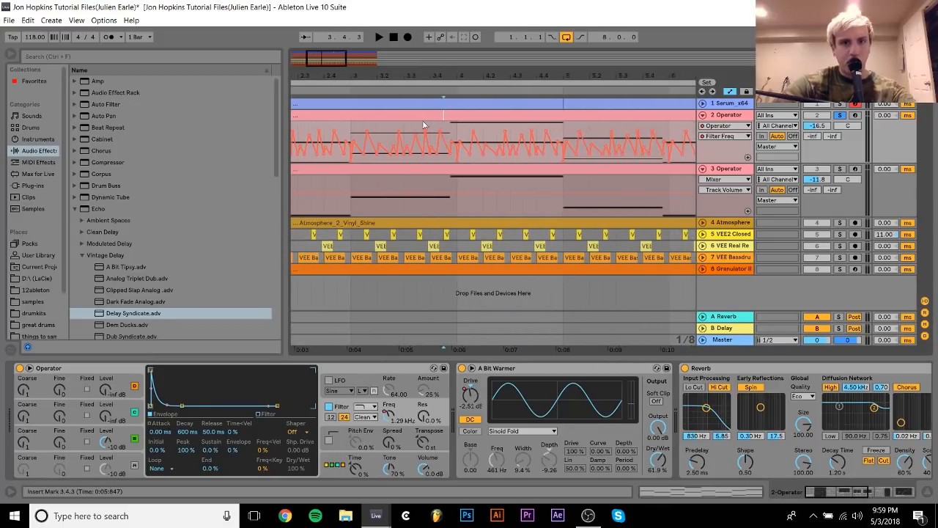
left_click(409, 124)
key("space")
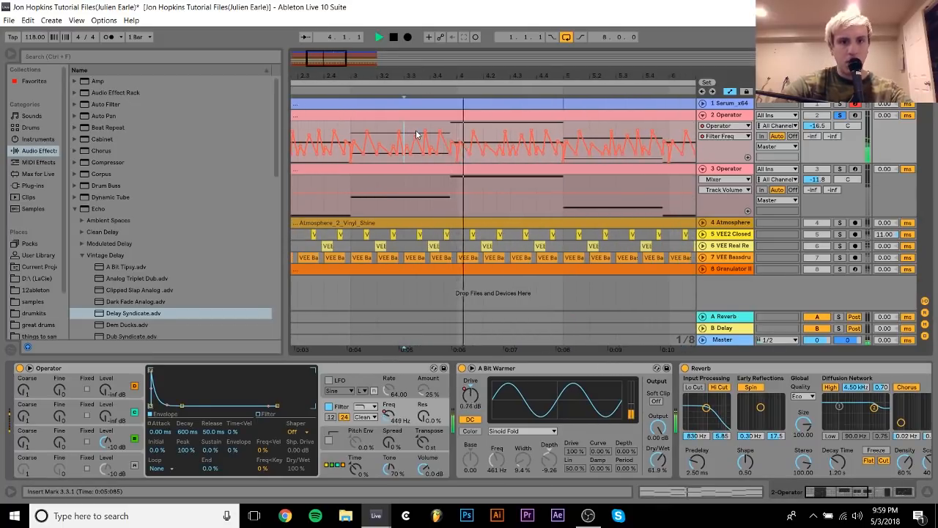
key("space")
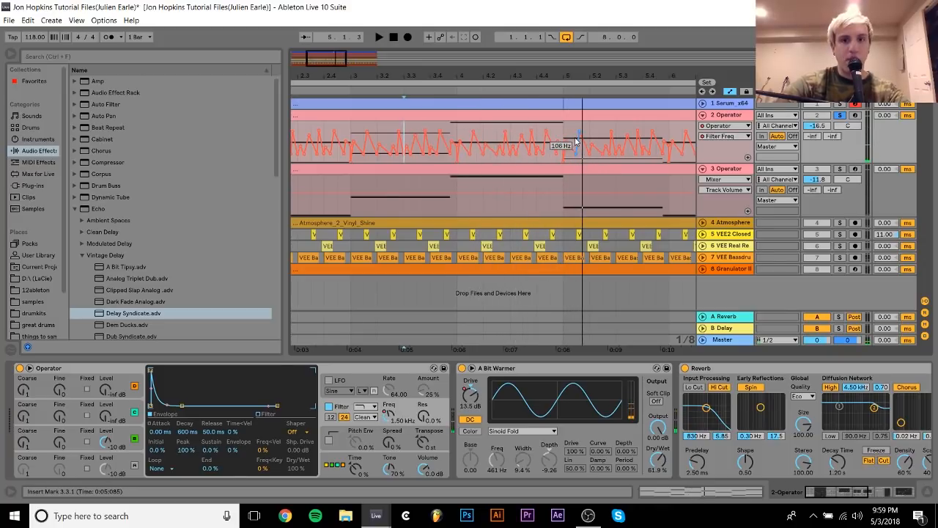
left_click_drag(521, 72, 428, 75)
left_click(433, 121)
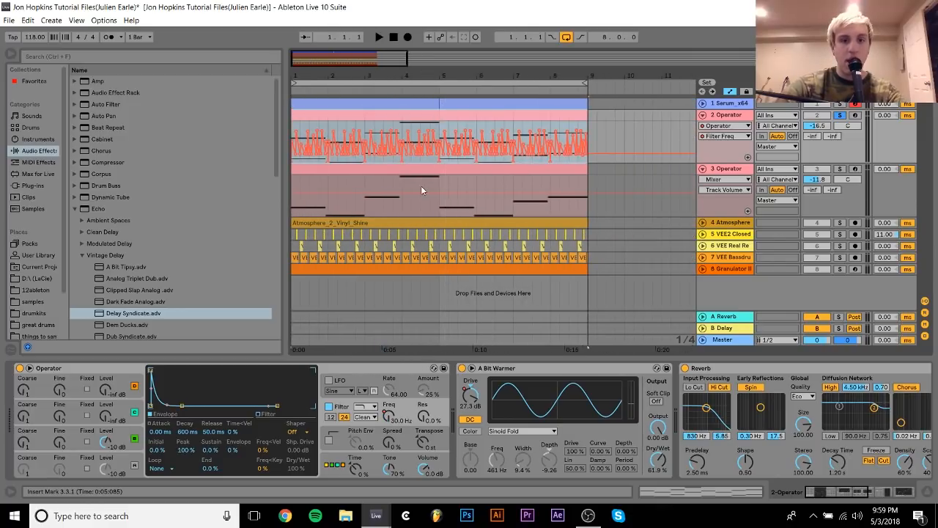
Step: Review oscillator B and the filter section of the track 2 Operator, with its Filter Freq automation displayed
left_click(124, 444)
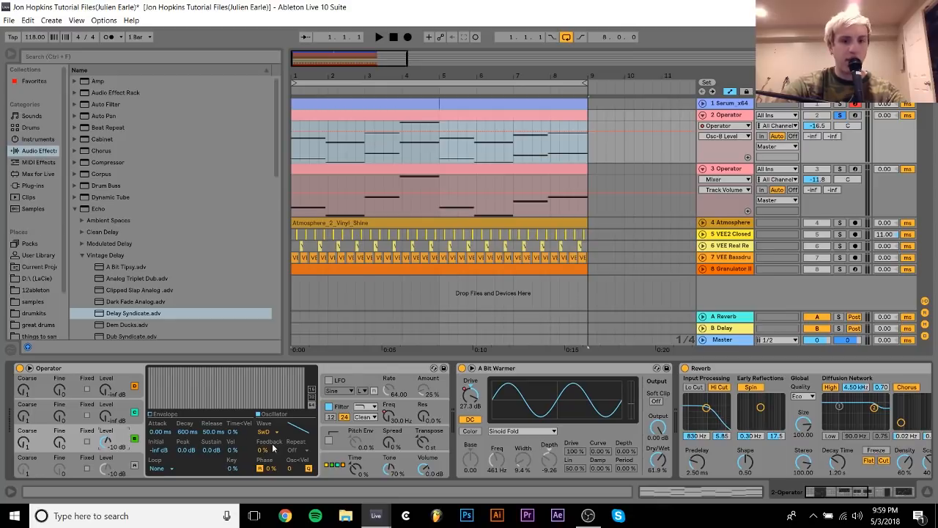
left_click(343, 408)
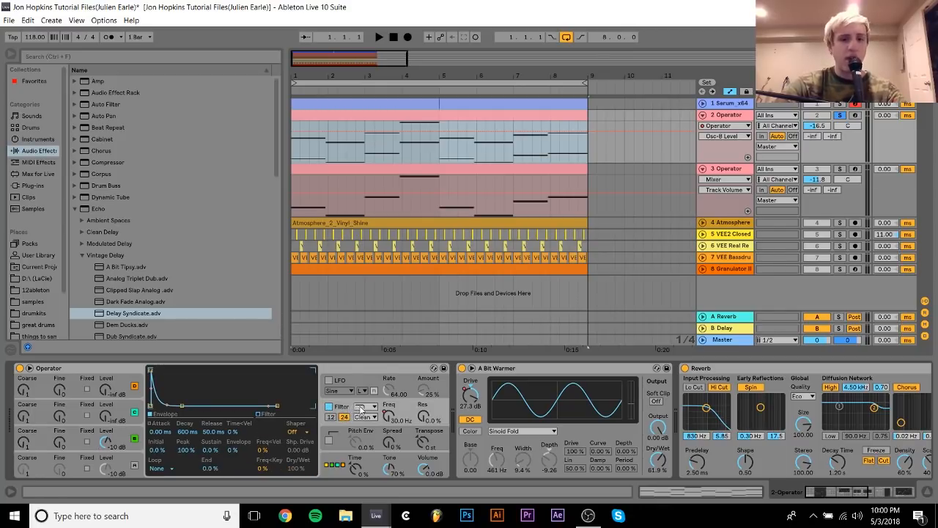
right_click(387, 415)
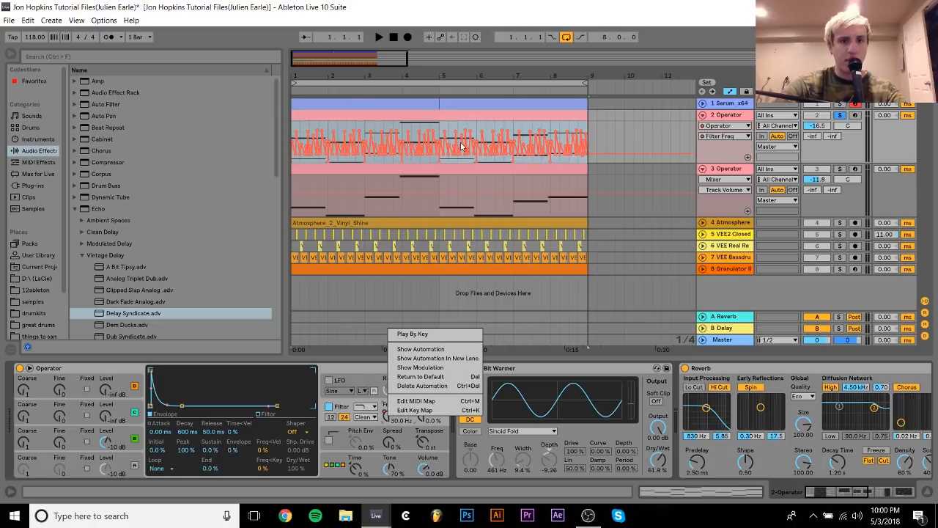
left_click(530, 342)
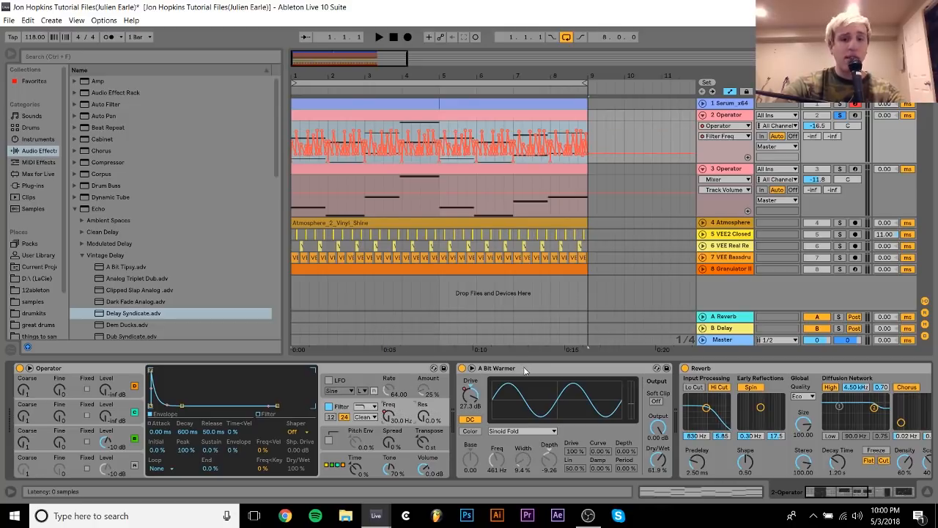
Step: Select the A Bit Warmer device and review the effects chain through Reverb, Compressor and EQ Eight
left_click(524, 368)
scroll(593, 411, "down", 10)
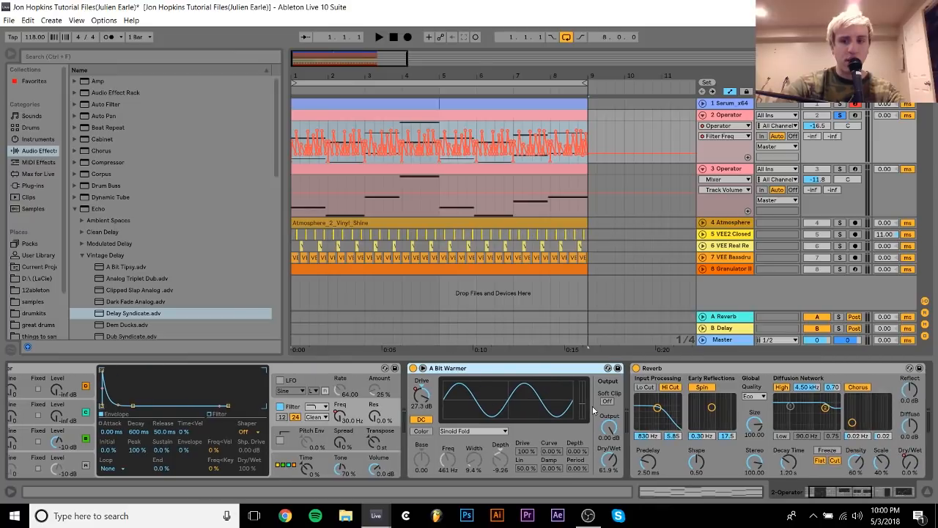
scroll(592, 411, "up", 10)
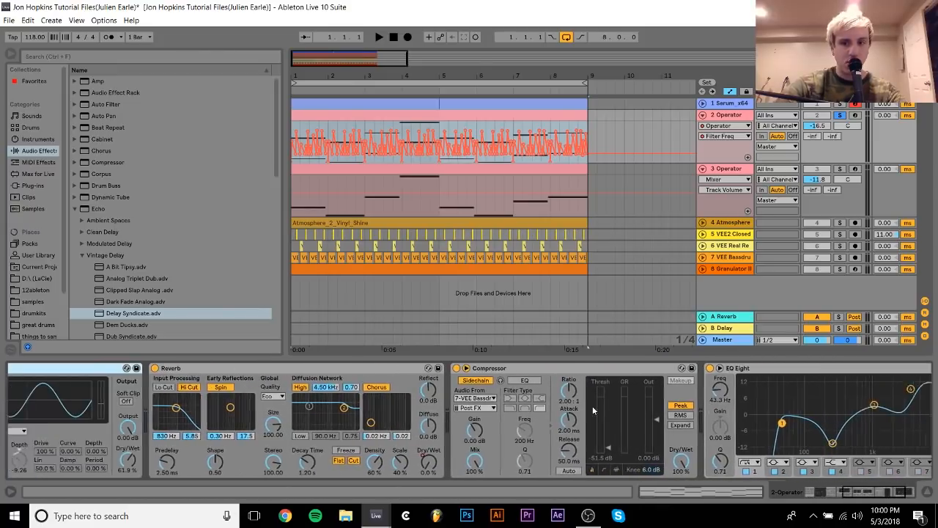
Step: Display the A Bit Warmer Drive automation on the track 2 Operator and play it from the start of the arrangement
scroll(473, 430, "down", 1)
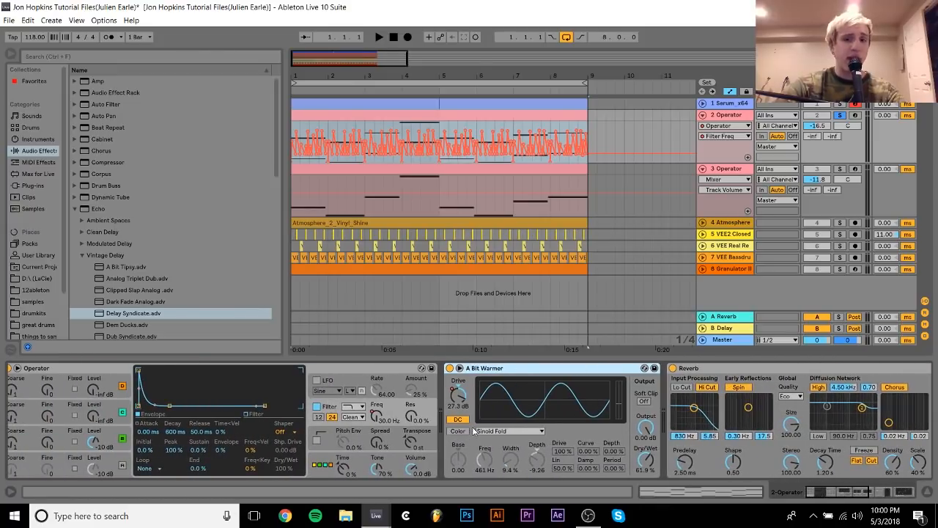
right_click(460, 403)
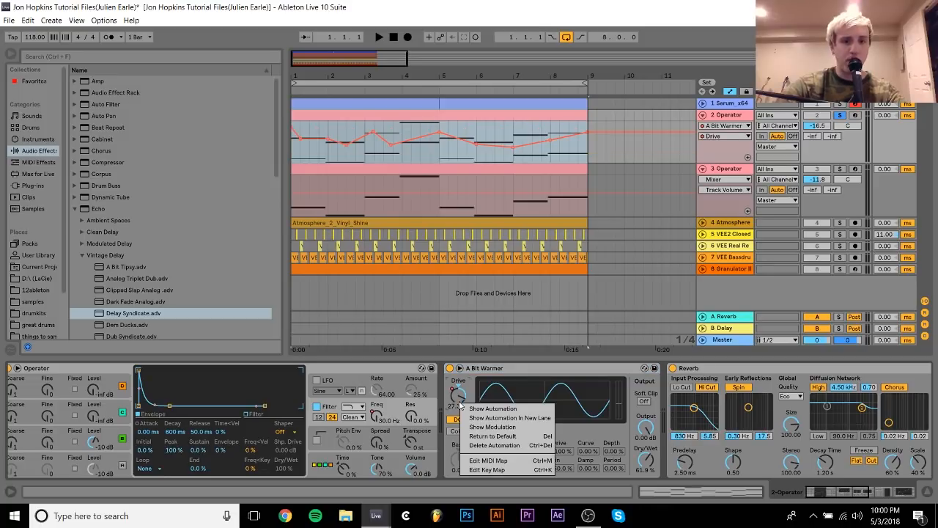
left_click(312, 149)
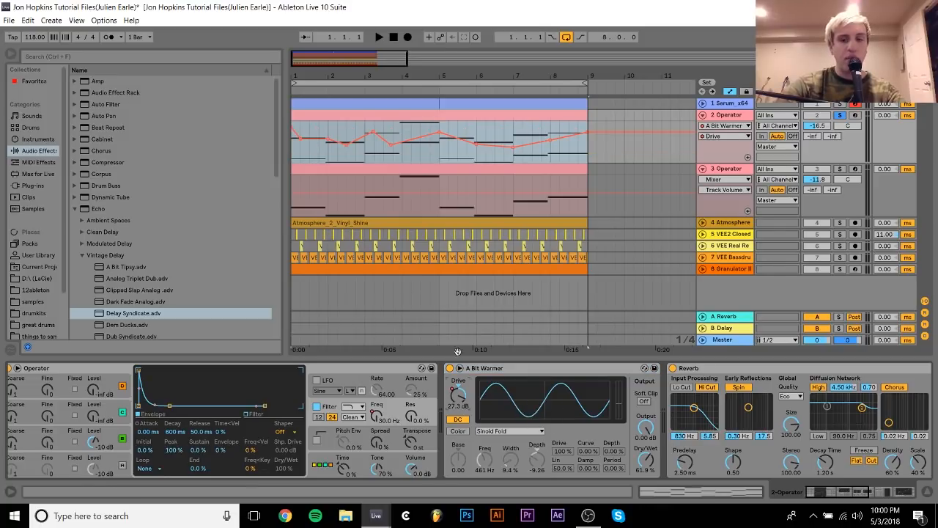
left_click(297, 158)
left_click(295, 160)
key("space")
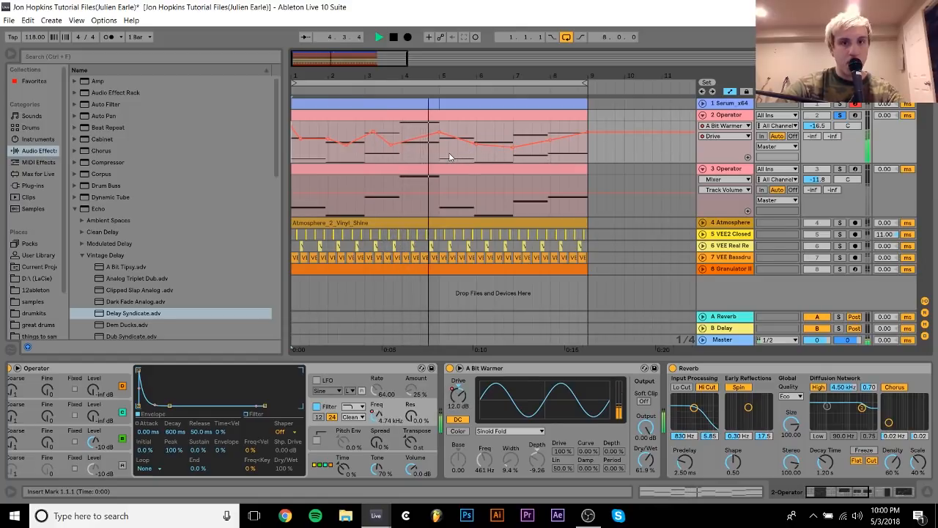
key("space")
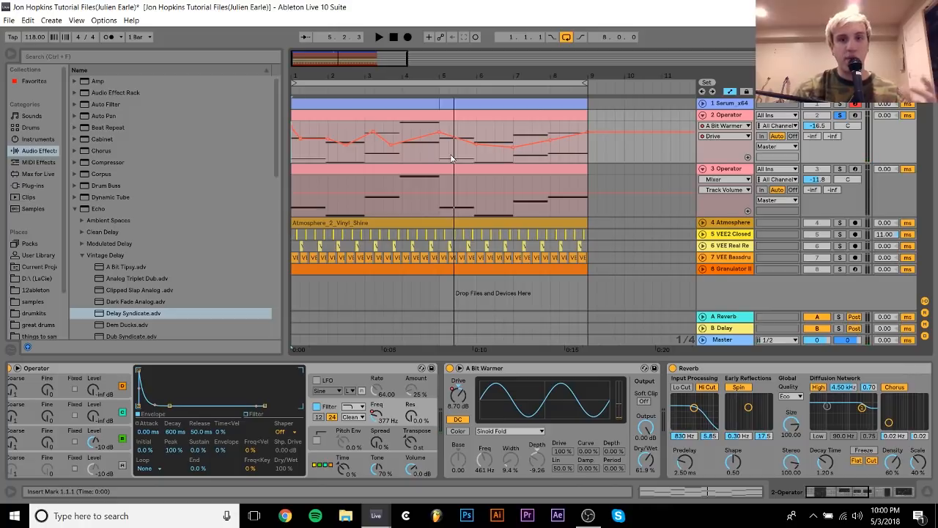
Step: Compare the track 2 bass with the A Bit Warmer device bypassed and re-enabled during playback from the start
left_click(450, 369)
key("space")
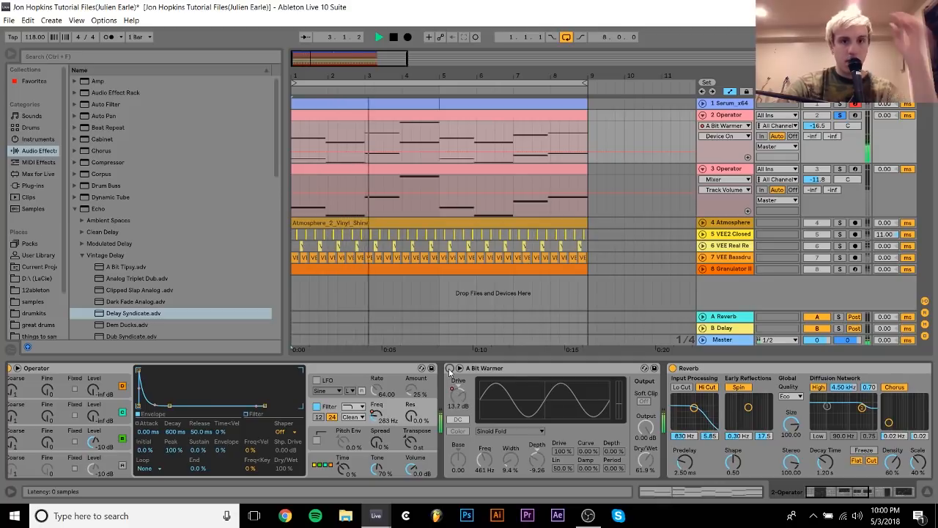
left_click(450, 369)
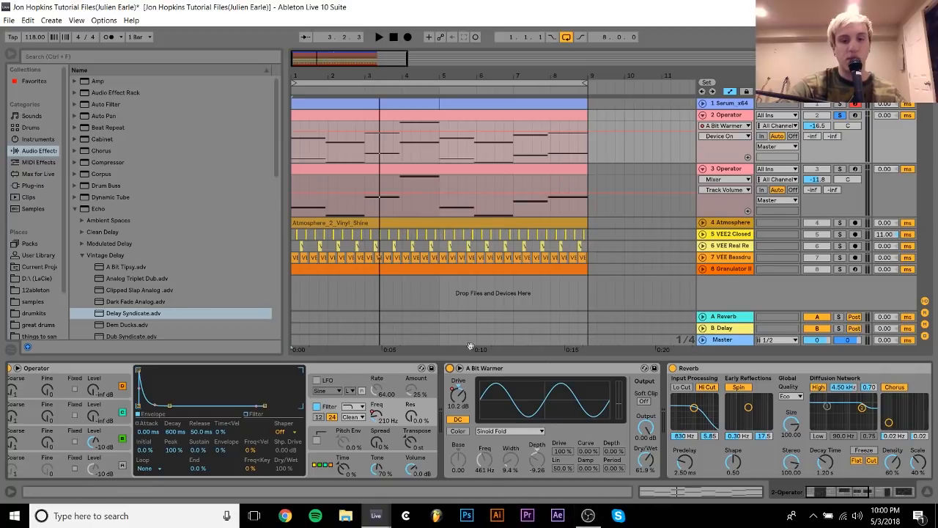
key("space")
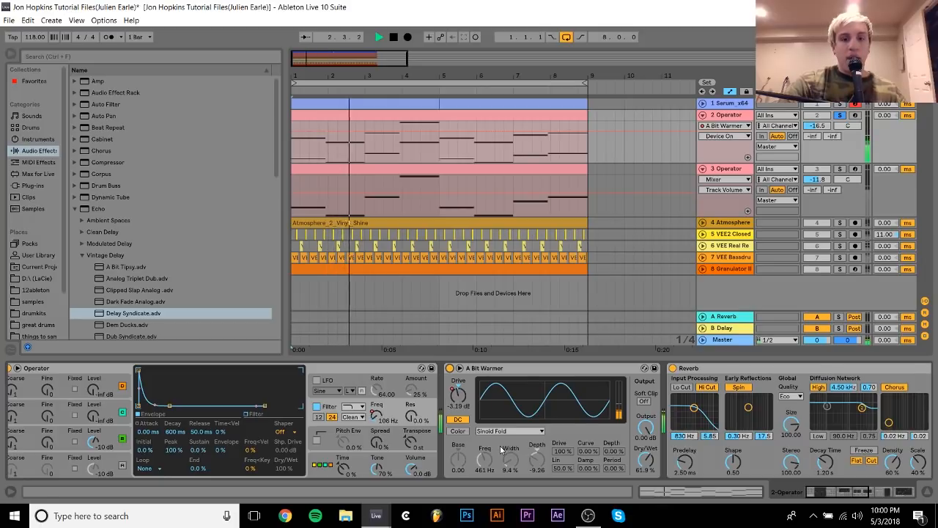
key("space")
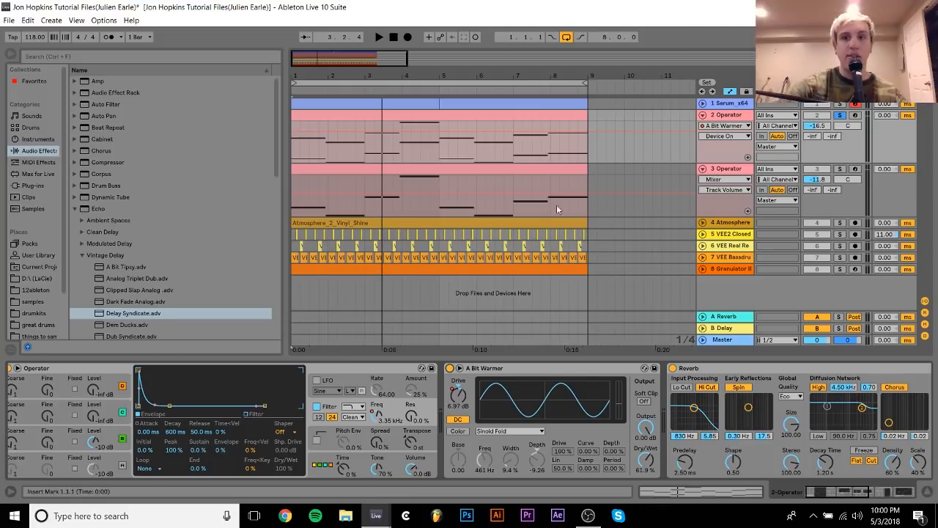
Step: Unfold the Serum track to show its A WTPos automation, and display the A Bit Warmer Drive automation on track 2
left_click(702, 103)
left_click(724, 115)
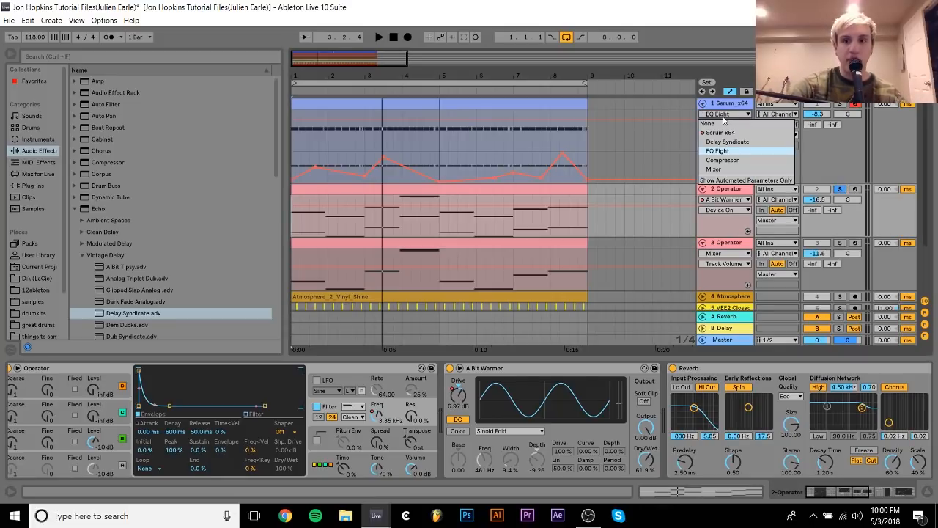
left_click(725, 140)
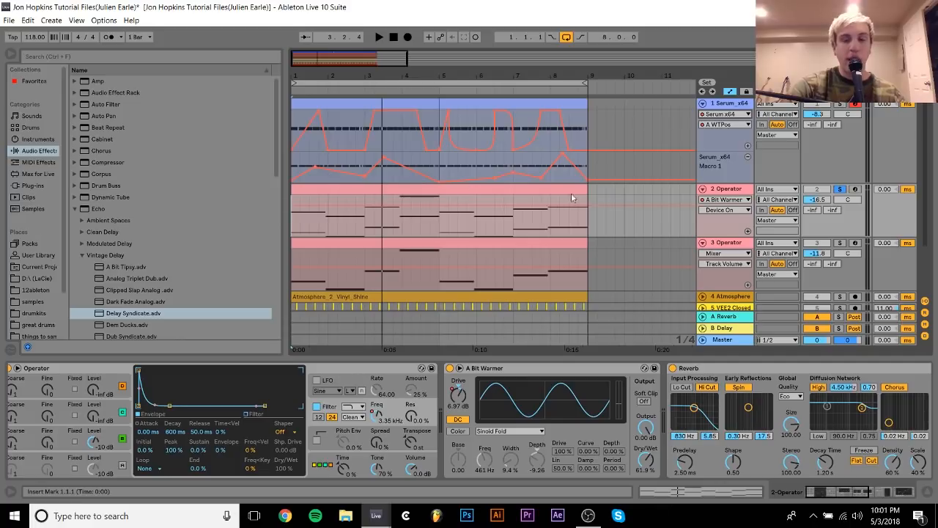
left_click(735, 210)
left_click(713, 238)
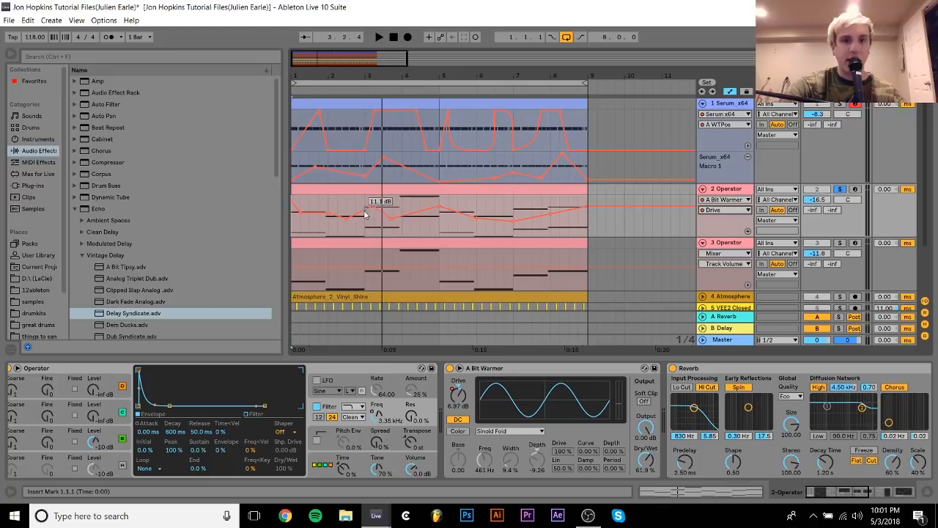
left_click(389, 214)
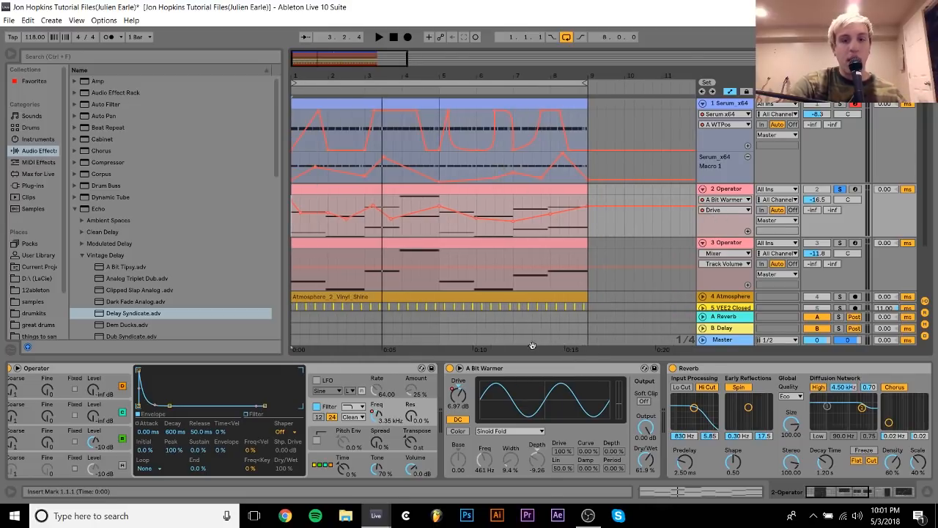
Step: Show track 2's Reverb Dry/Wet automation in a new lane beneath the A Bit Warmer Drive automation
scroll(519, 392, "down", 5)
scroll(519, 392, "down", 3)
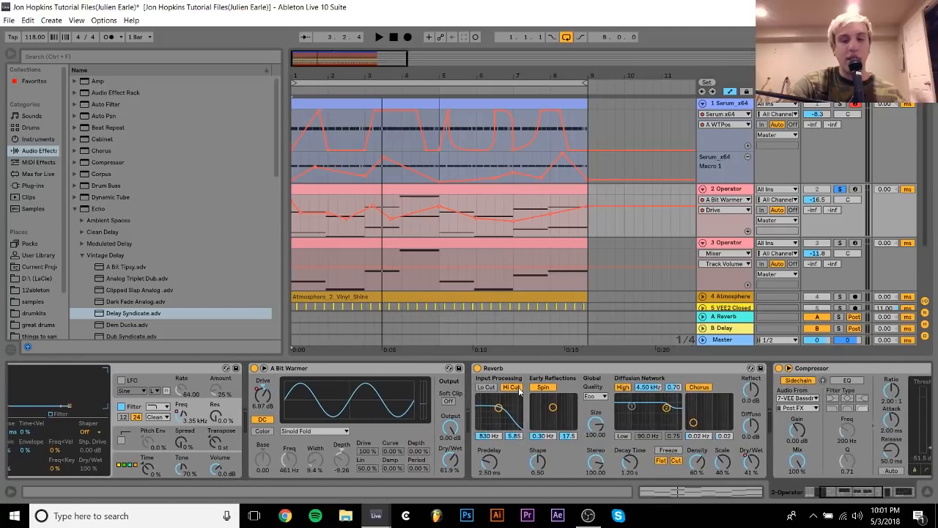
right_click(760, 466)
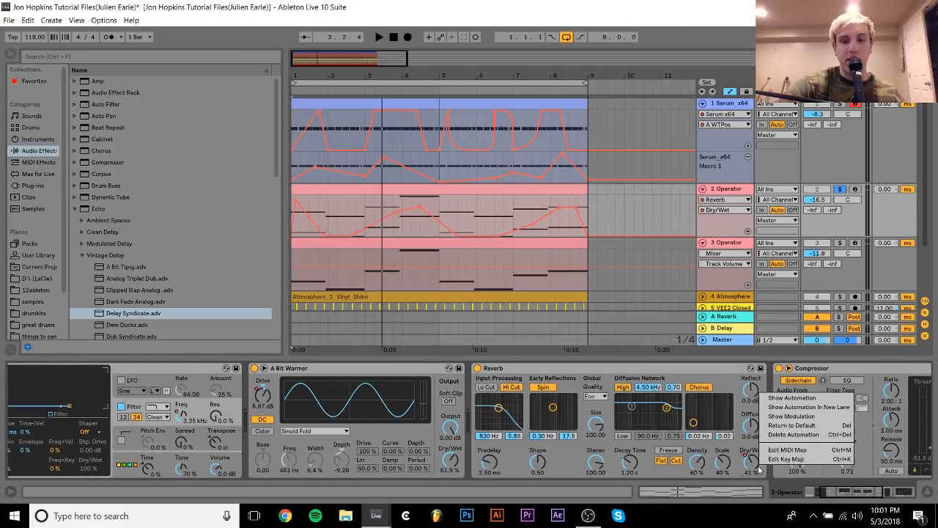
left_click(797, 407)
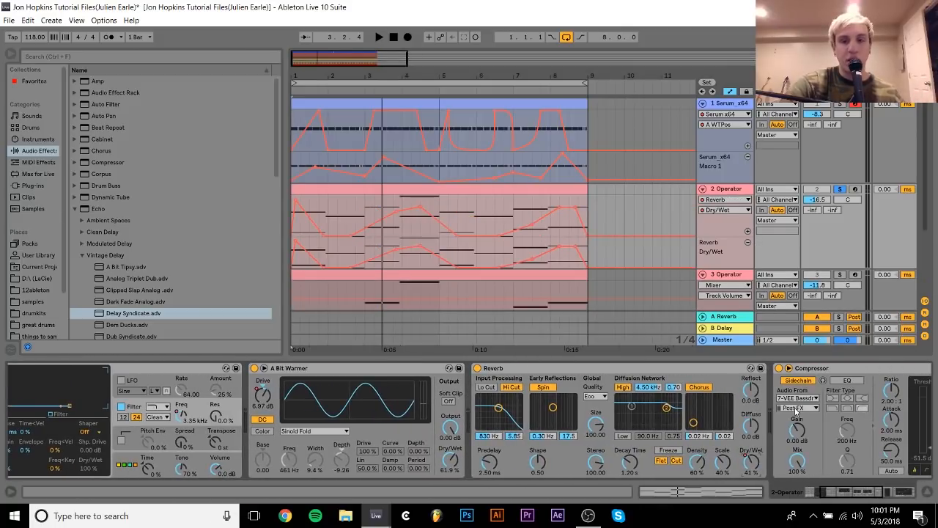
right_click(263, 396)
left_click(289, 365)
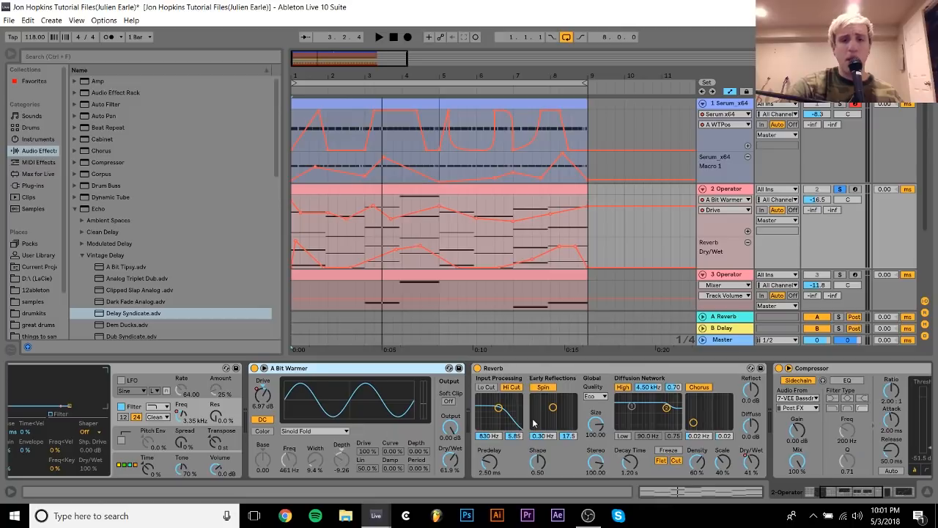
Step: Play track 2 from the start into bar 5 to hear the Drive and Reverb Dry/Wet automation together
scroll(535, 423, "right", 2)
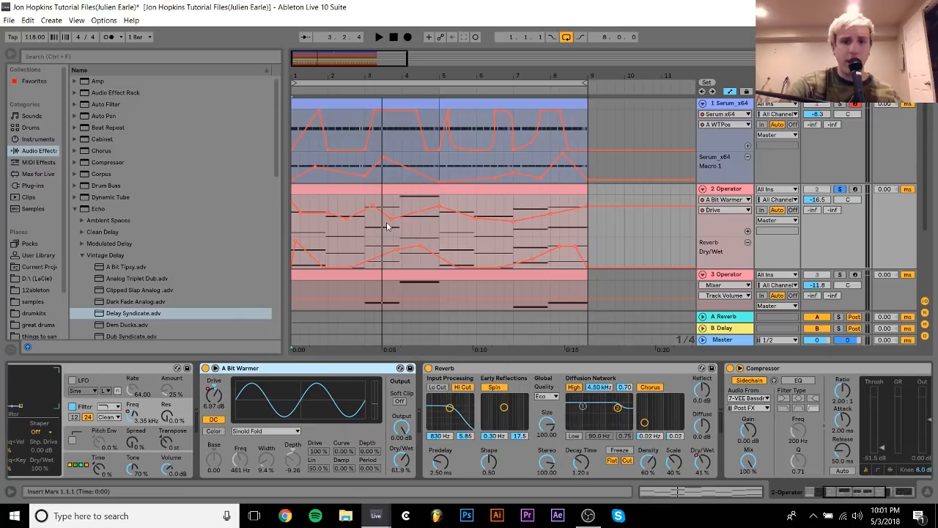
key("space")
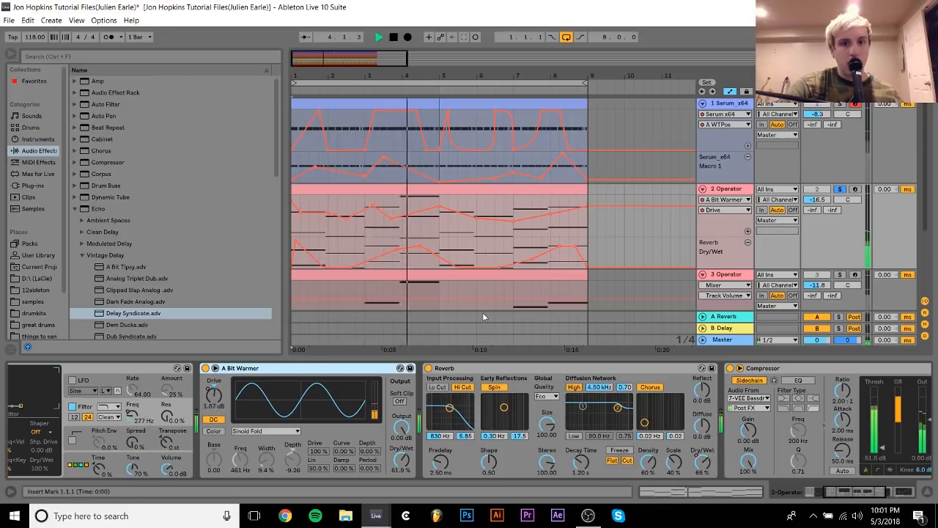
key("space")
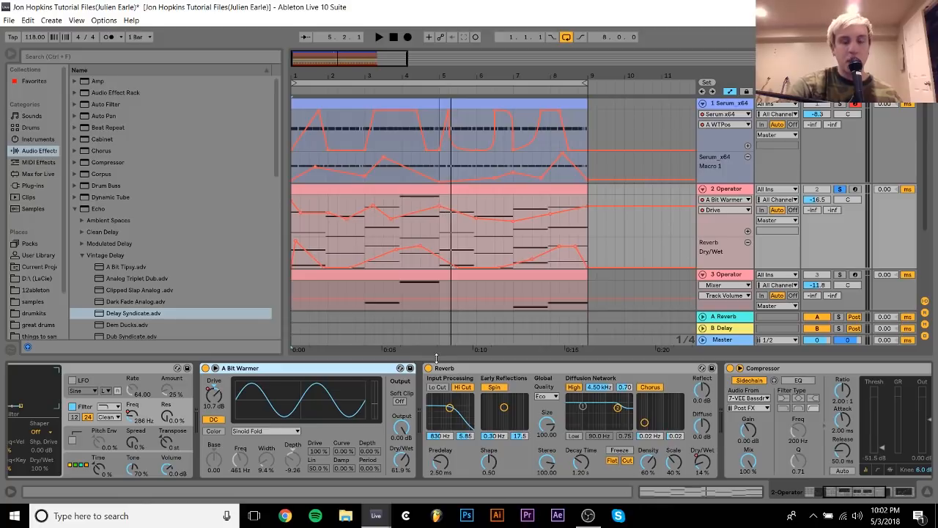
Step: Review track 2's Reverb, Compressor and EQ Eight, and compare playback with the EQ Eight bypassed and re-enabled
scroll(473, 368, "down", 10)
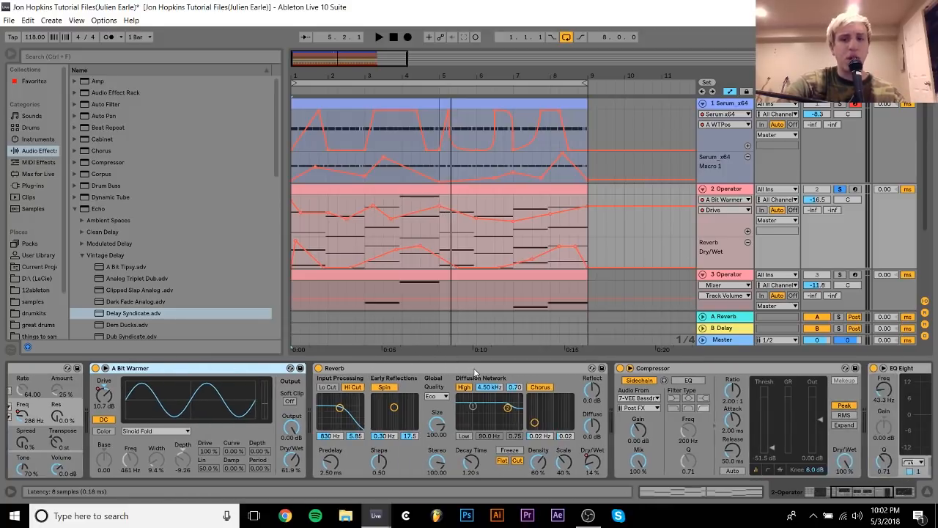
scroll(474, 373, "up", 2)
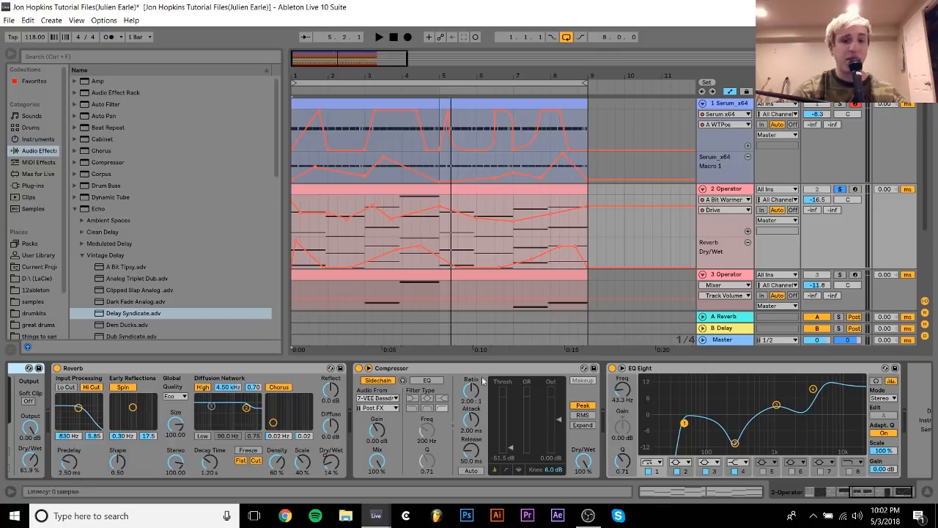
scroll(641, 459, "right", 2)
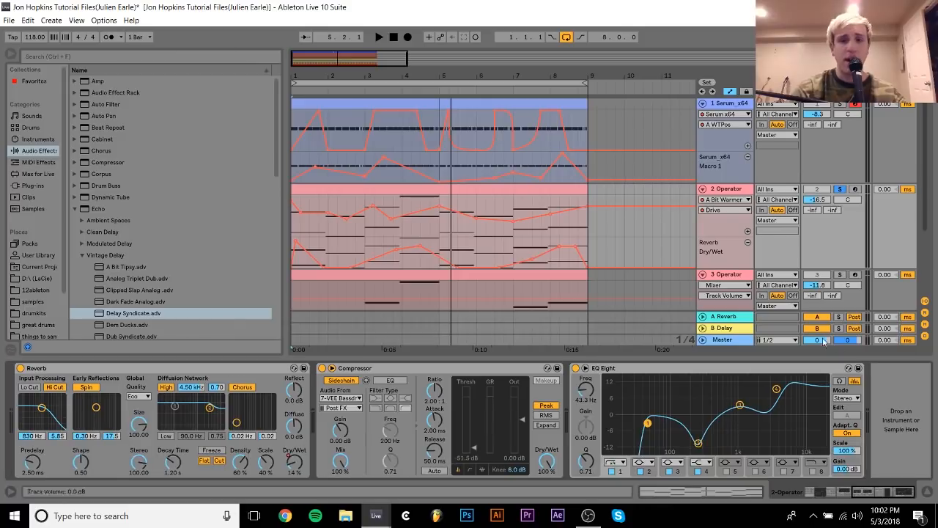
left_click(575, 368)
key("space")
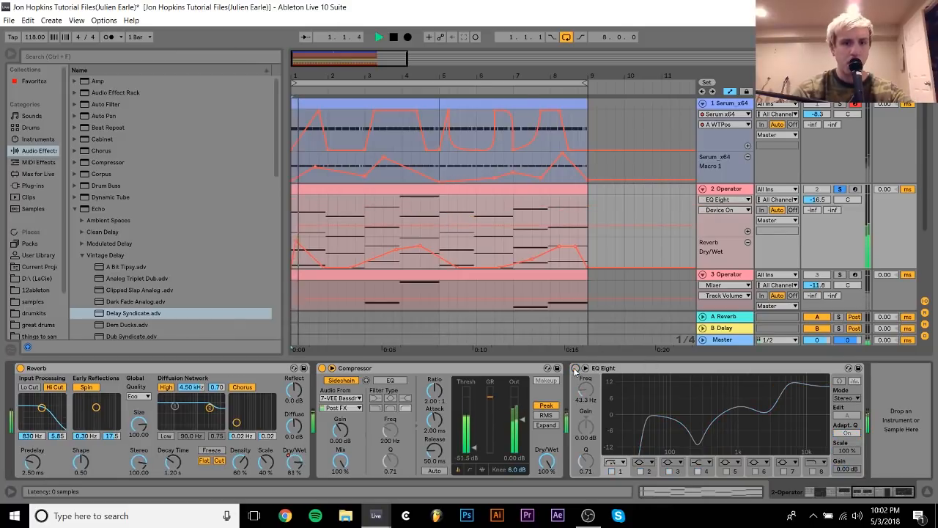
left_click(576, 368)
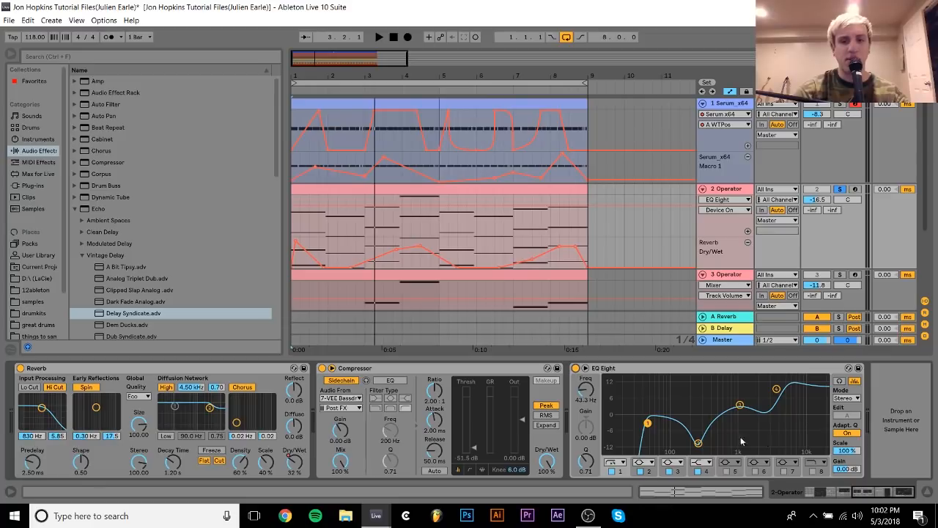
key("space")
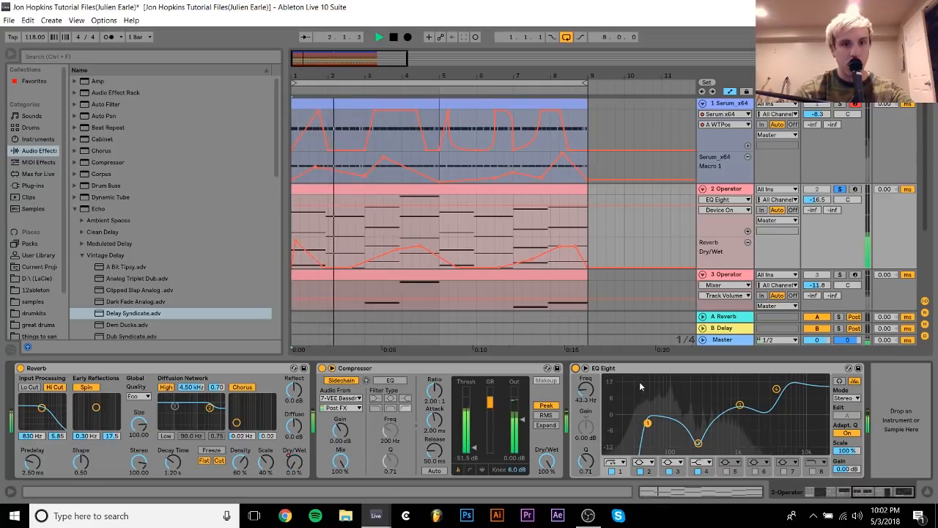
key("space")
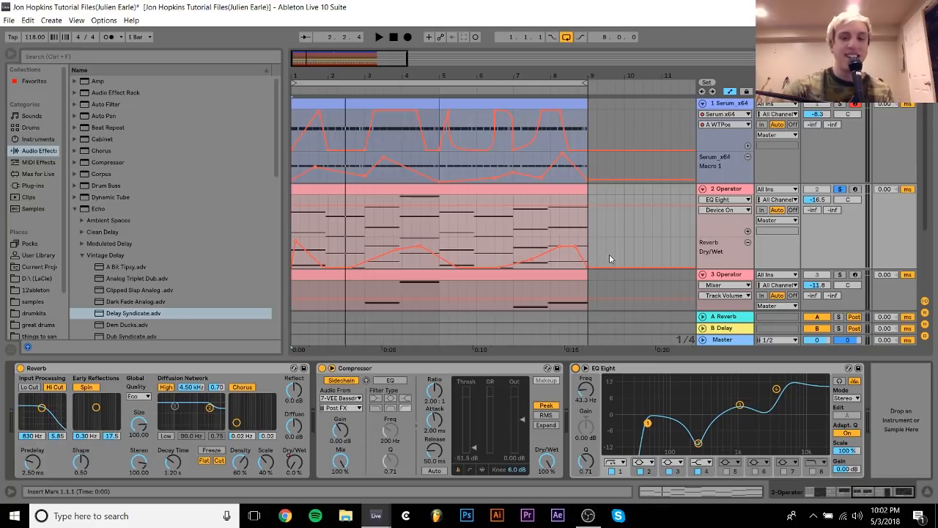
Step: Solo the track 3 Operator in place of track 2, select its clip and play it briefly
scroll(724, 227, "down", 1)
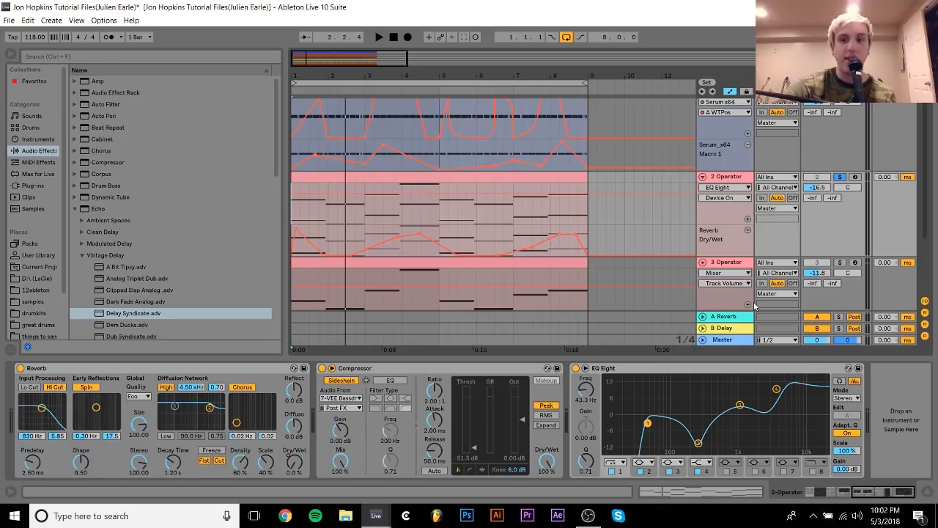
left_click(732, 267)
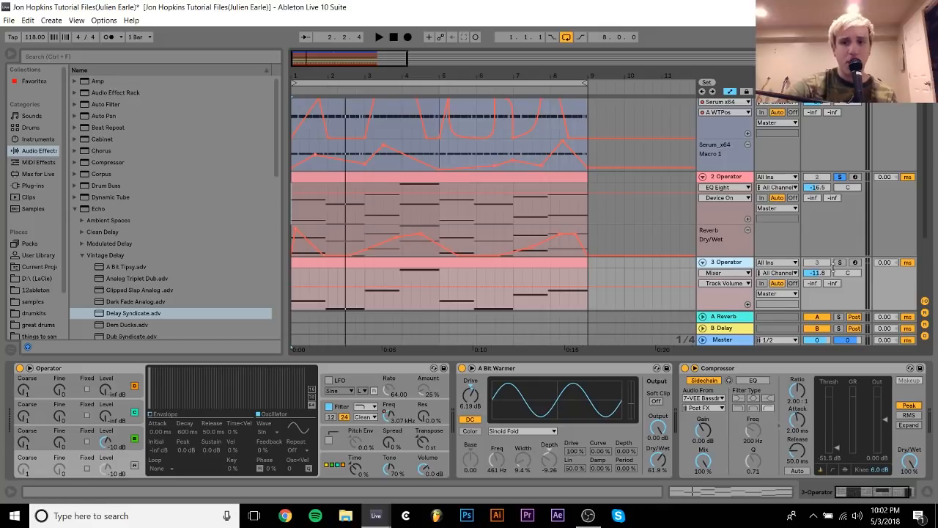
left_click(839, 261)
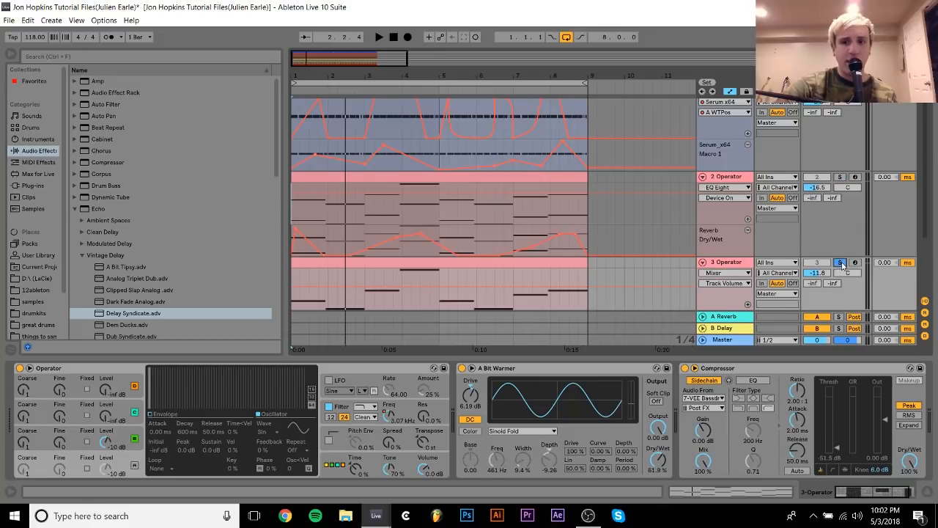
left_click(359, 267)
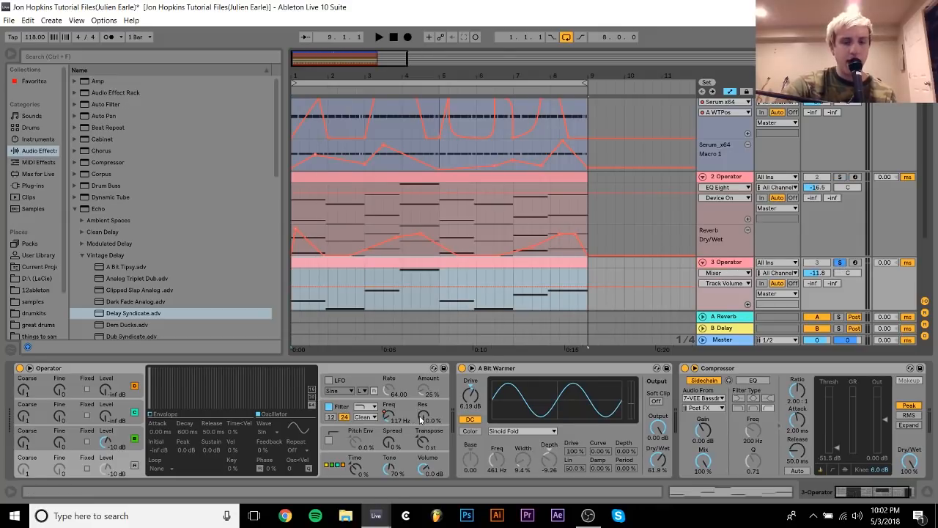
key("space")
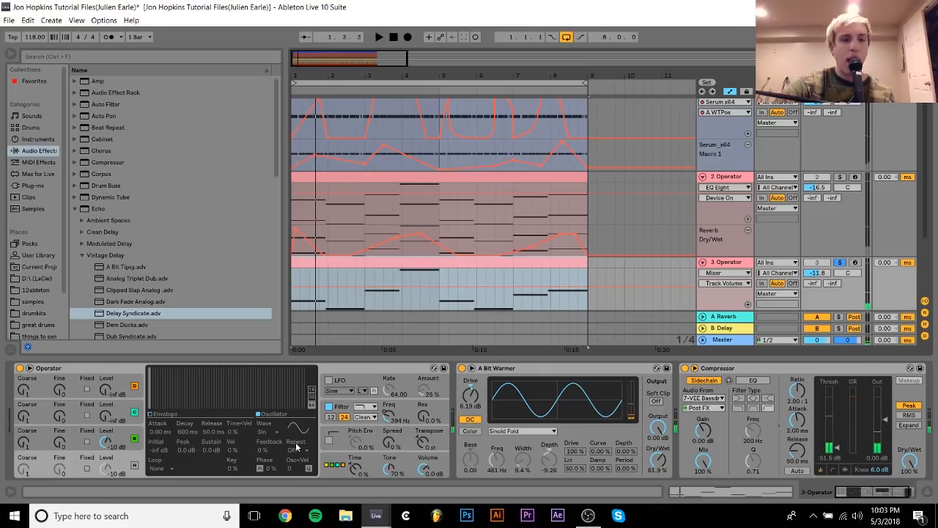
Step: Review oscillator B and the filter section of the track 3 Operator, and display its Filter Freq automation
left_click(126, 437)
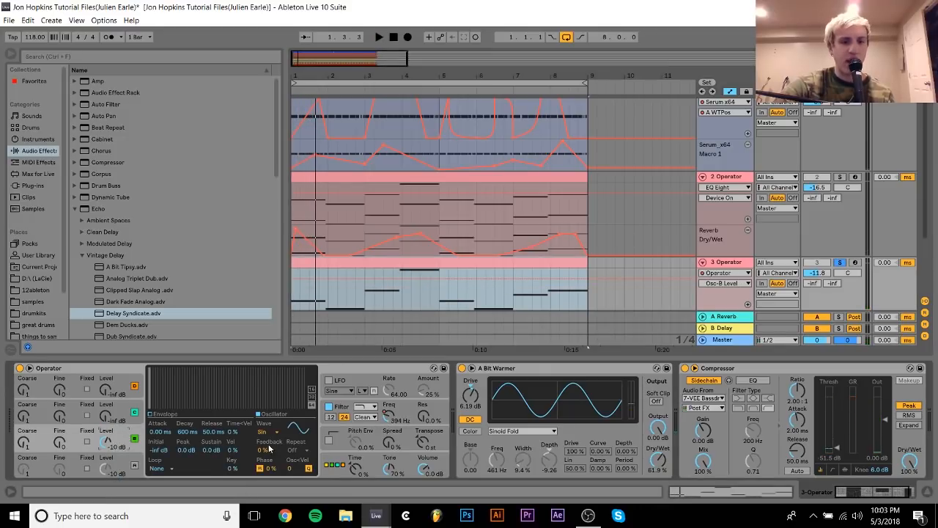
left_click(348, 415)
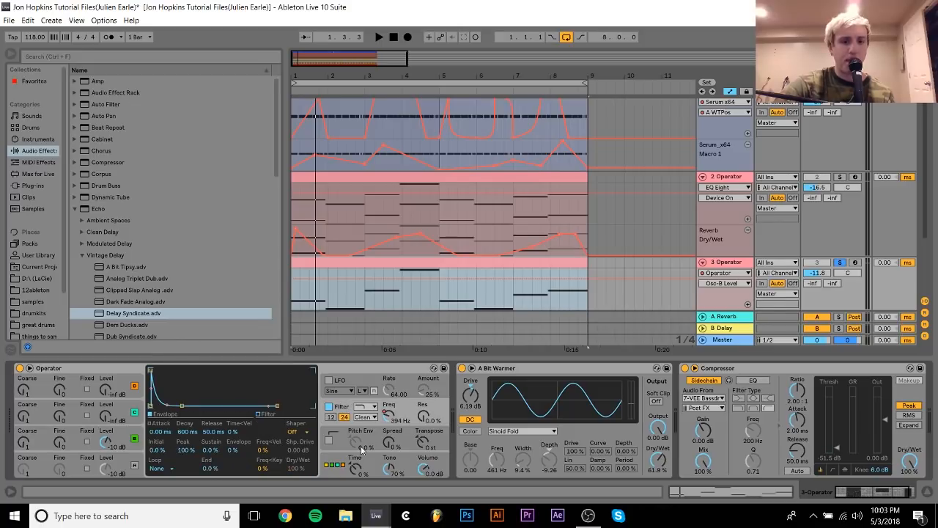
right_click(392, 424)
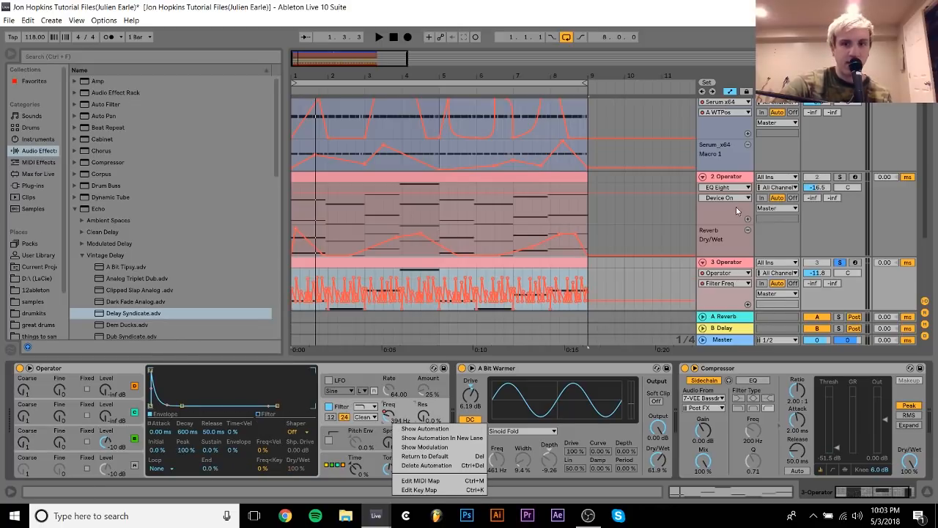
Step: Display the Operator Filter Freq automation on track 2, and review track 3's A Bit Warmer saturator and sidechained Compressor
left_click(728, 188)
left_click(727, 208)
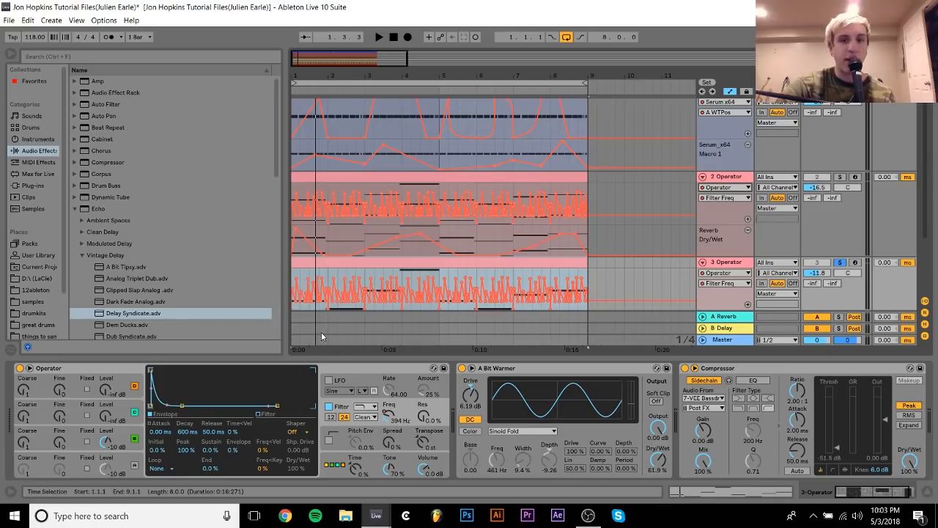
left_click(517, 369)
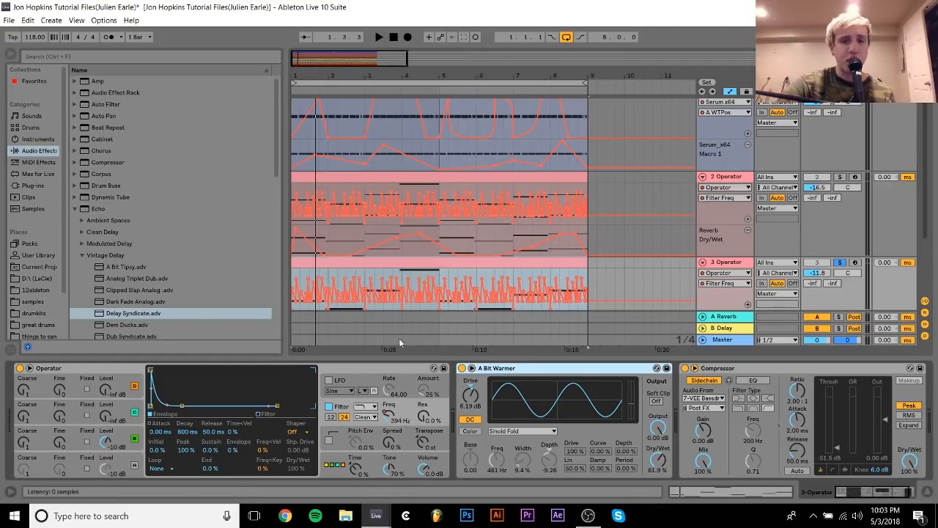
scroll(614, 433, "down", 2)
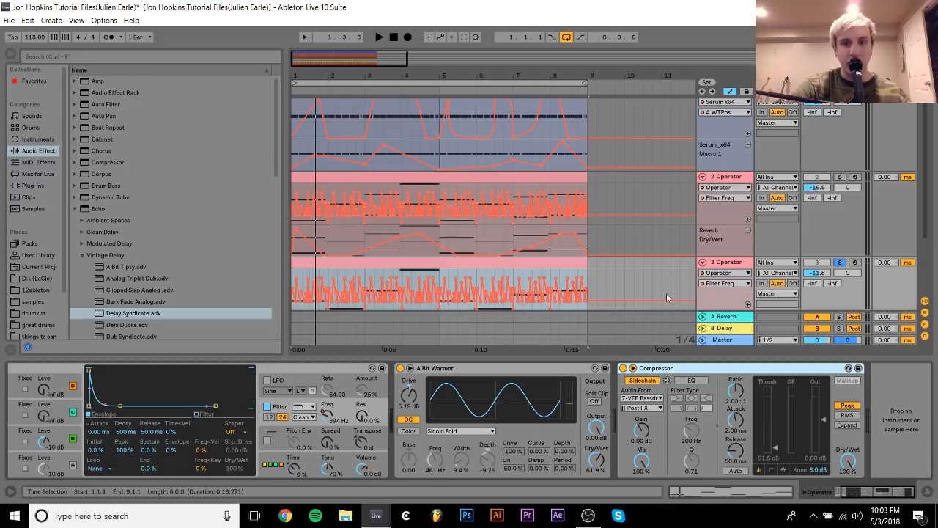
Step: Solo the track 4 Atmosphere and play it with its sidechain Compressor bypassed and re-enabled
scroll(667, 286, "down", 3)
scroll(667, 278, "down", 1)
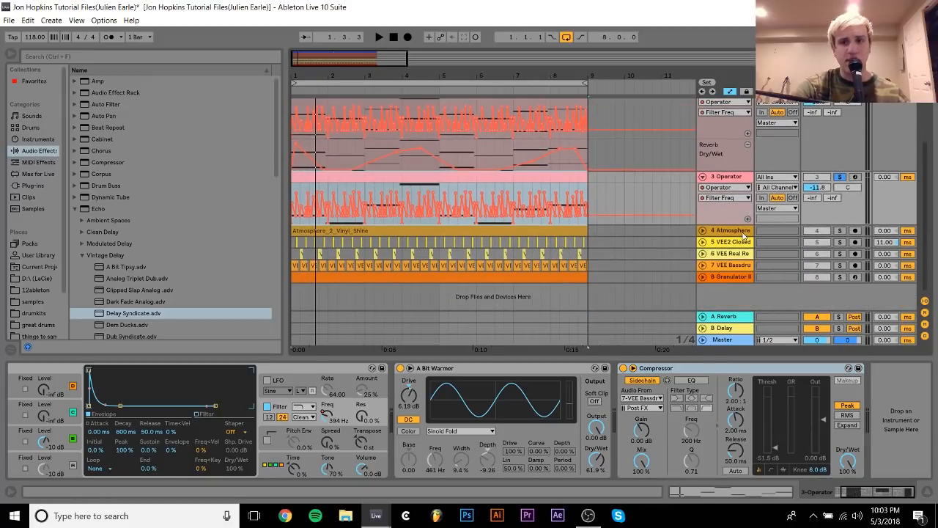
left_click(730, 231)
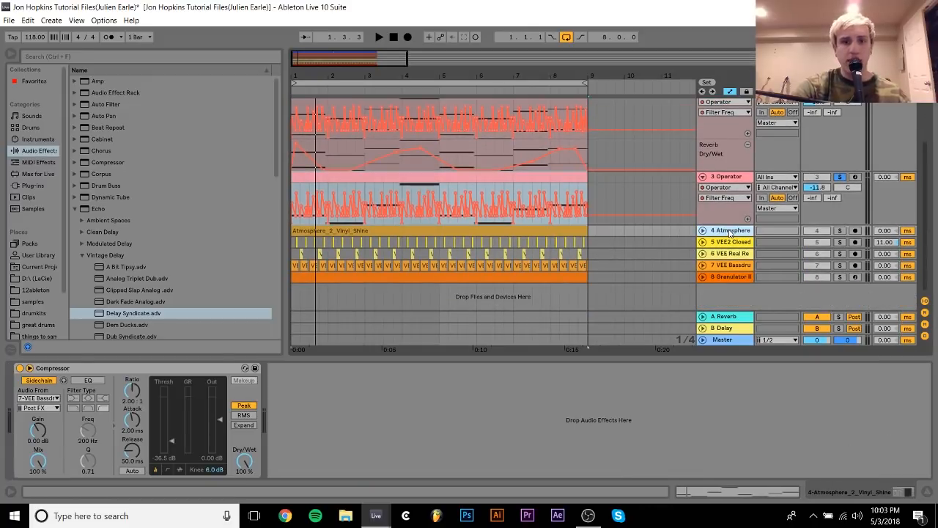
left_click(840, 230)
key("space")
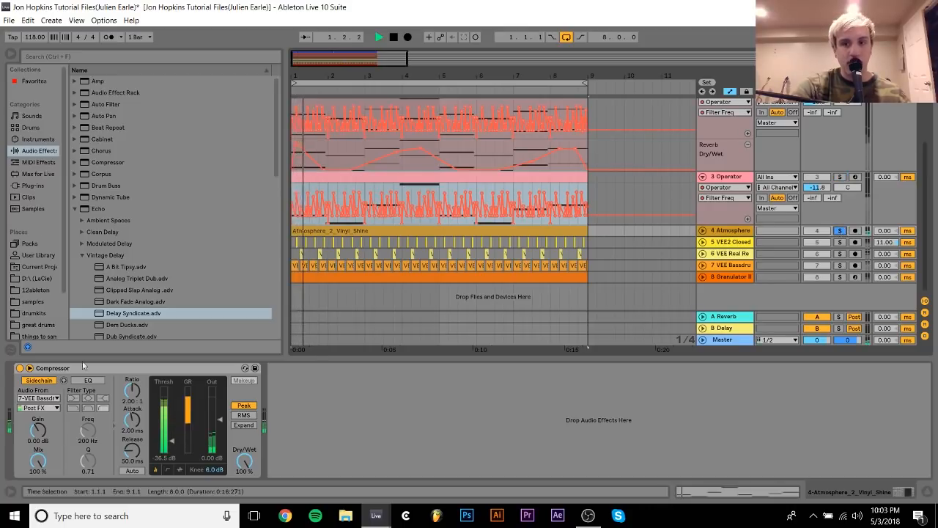
left_click(21, 369)
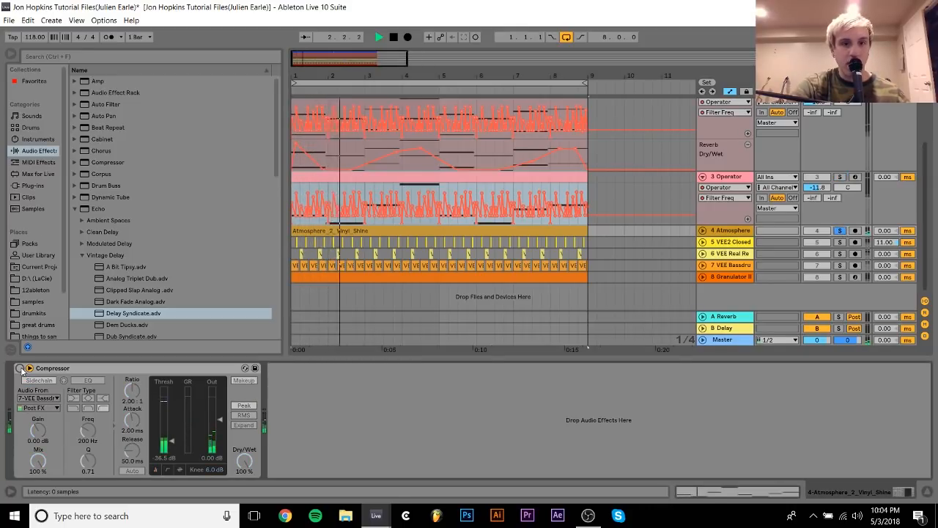
left_click(21, 369)
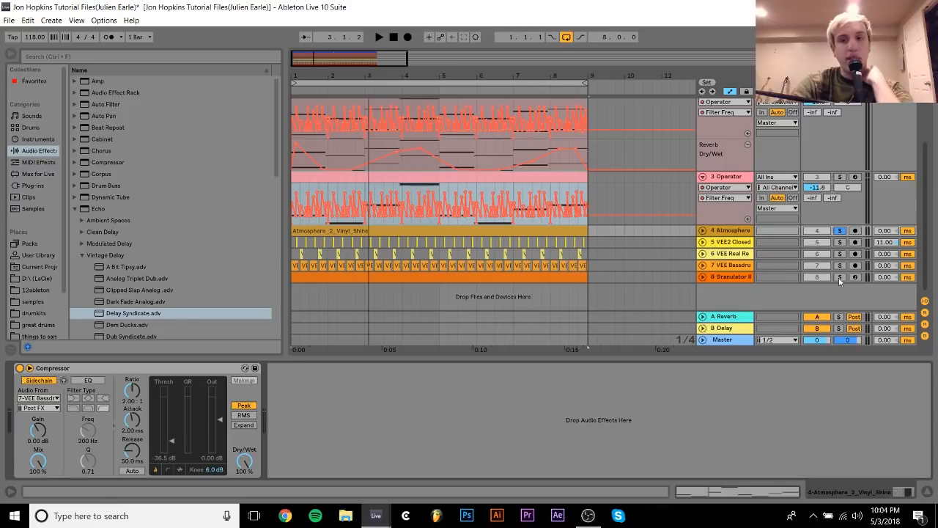
Step: Unfold track 4, solo tracks 5 through 8 along with it, and play the atmosphere and percussion together
left_click(702, 230)
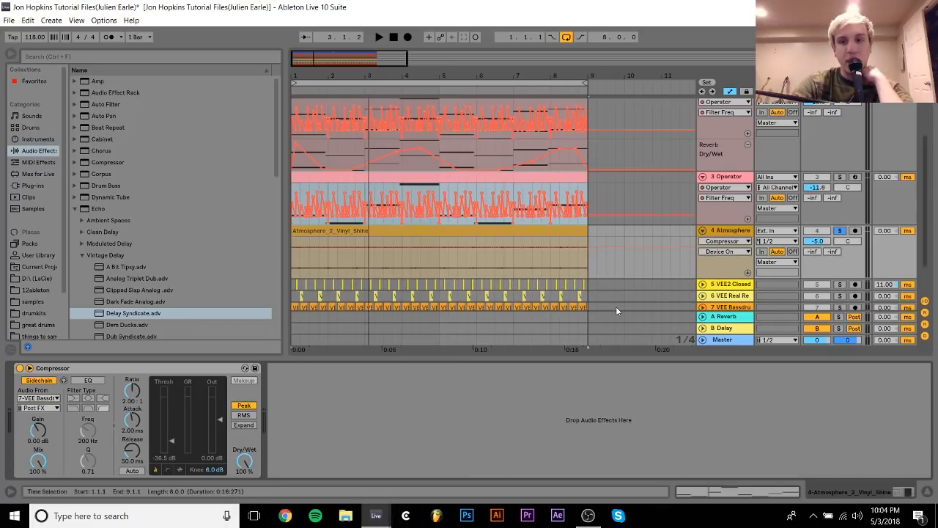
scroll(616, 311, "down", 2)
left_click(840, 243)
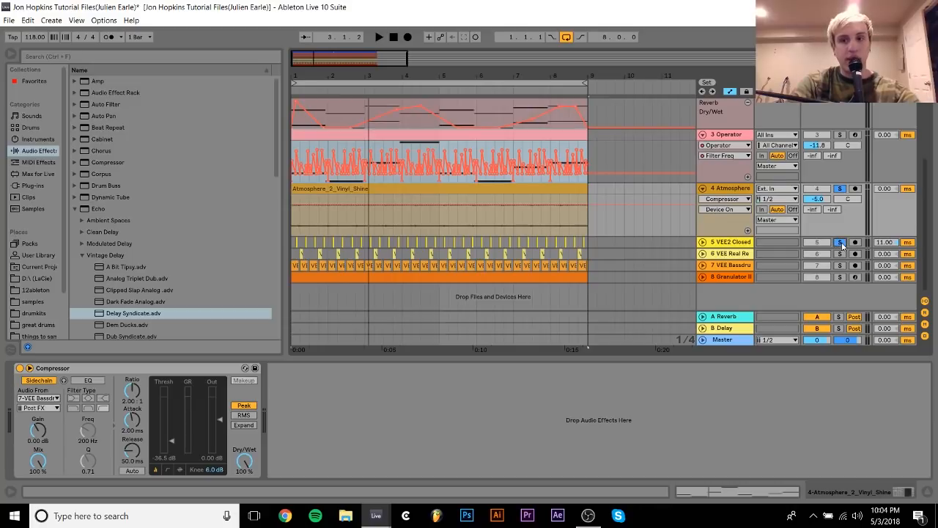
left_click_drag(840, 254, 840, 276)
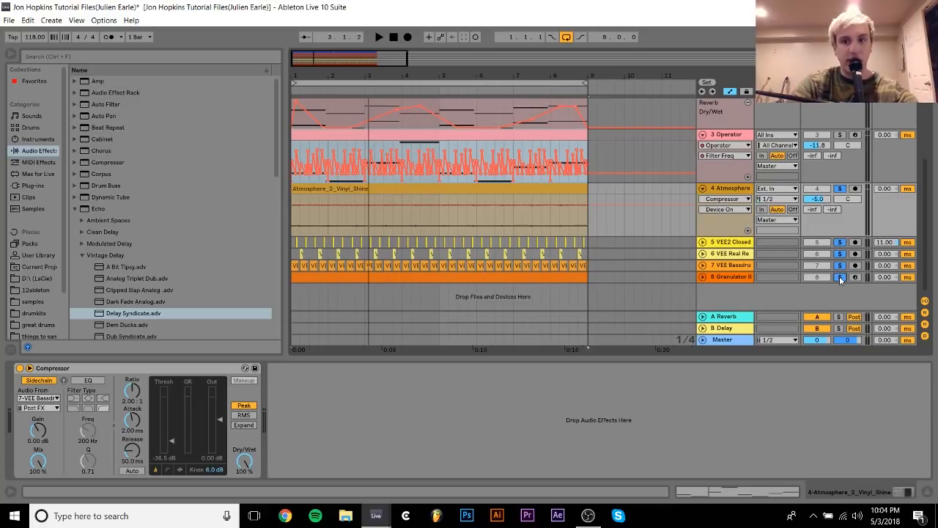
key("space")
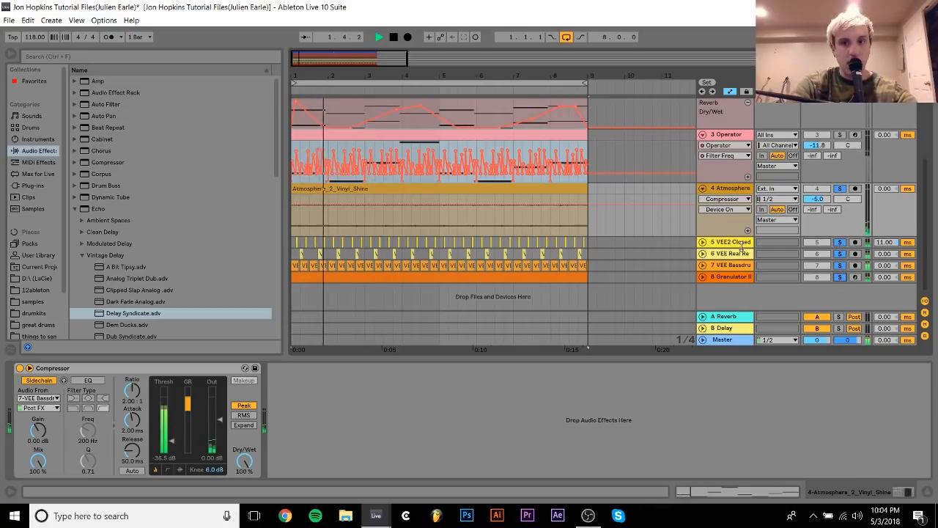
key("space")
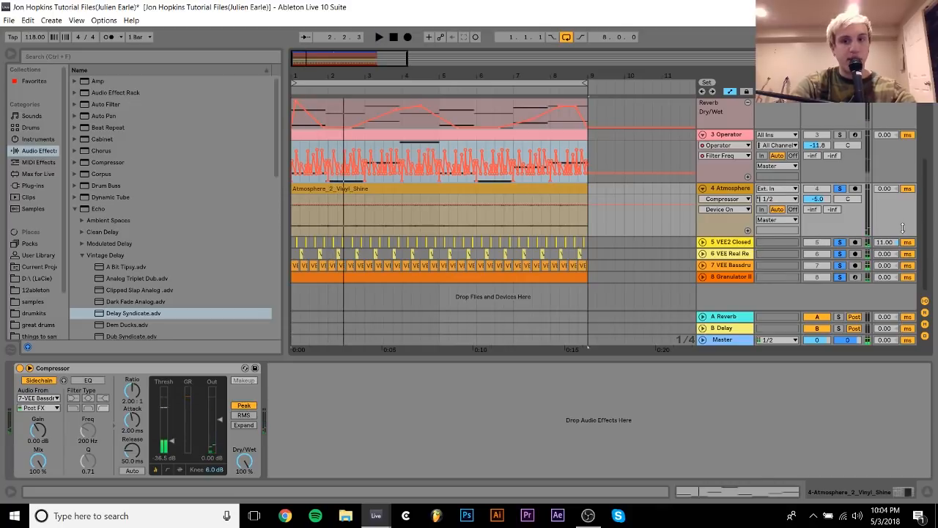
Step: Leave only the track 5 closed hi-hat soloed, display its Clipped Slap Analog Echo, and play it briefly
left_click(842, 255)
left_click(840, 188)
left_click(840, 265)
left_click(840, 276)
left_click(721, 242)
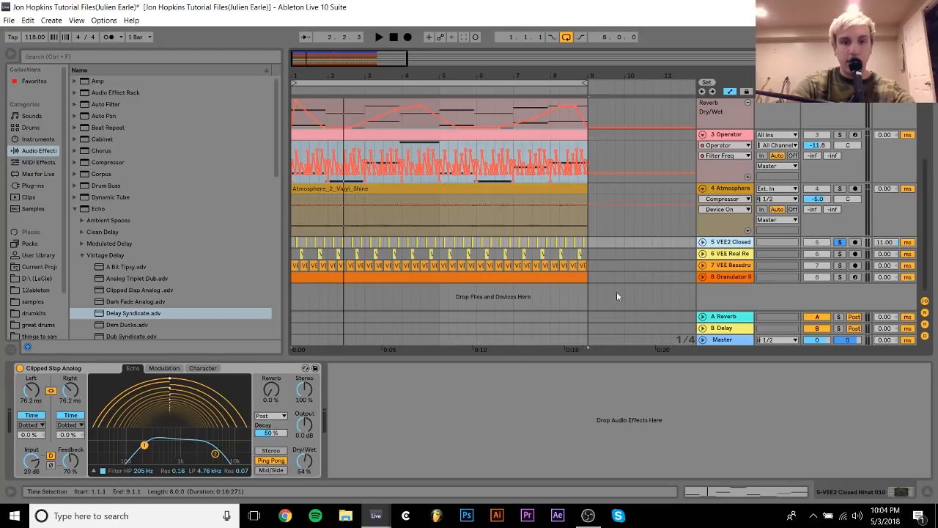
key("space")
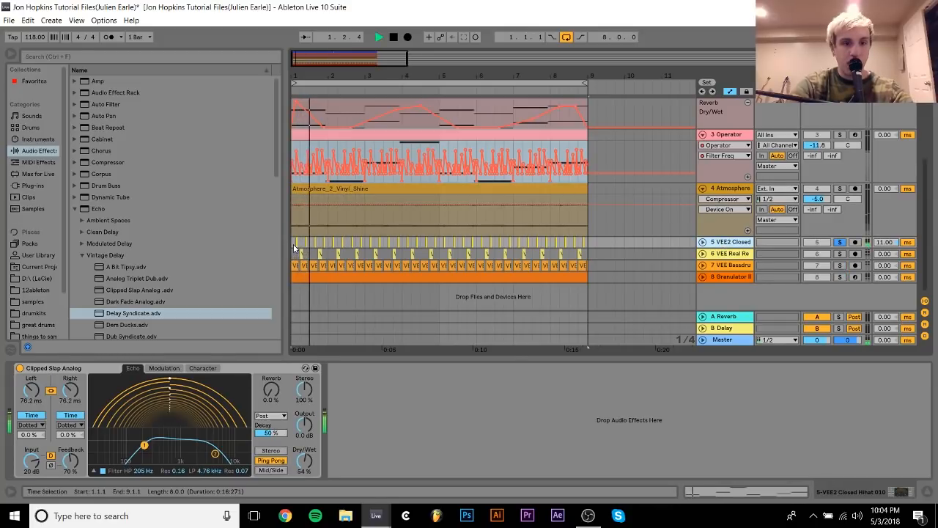
key("space")
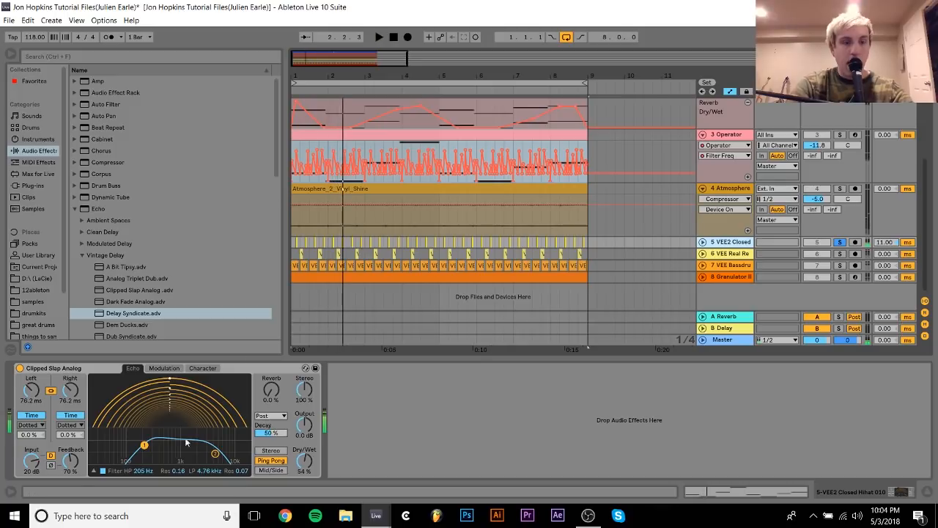
Step: Compare the hi-hat with the Clipped Slap Analog Echo bypassed and re-enabled
left_click(19, 368)
key("space")
left_click(19, 368)
key("space")
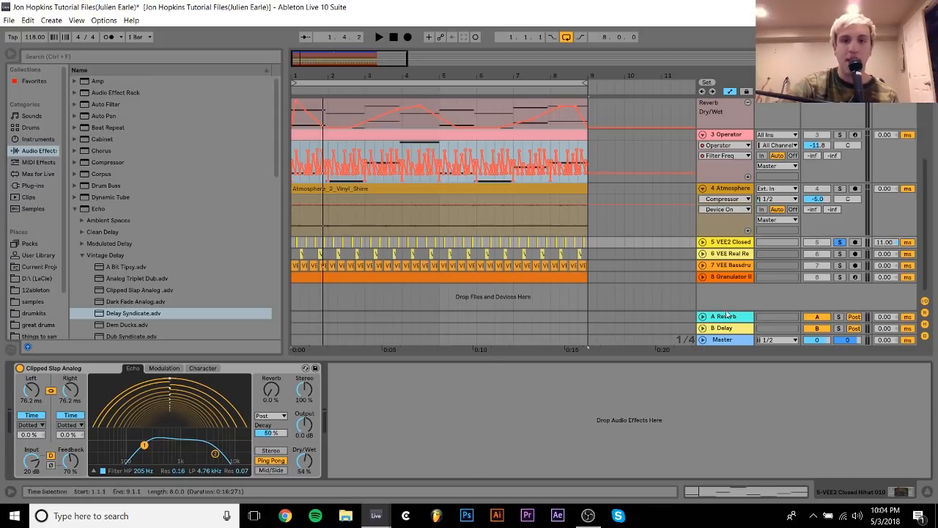
Step: Unfold track 5 to examine the closed hi-hat pattern up close, and play its first bar
left_click(702, 242)
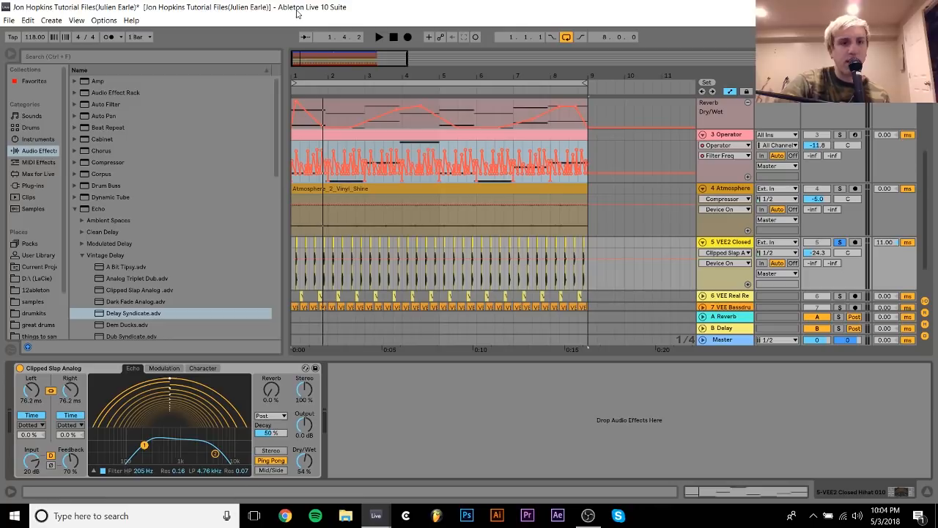
mouse_move(300, 64)
left_mouse_down()
mouse_move(299, 128)
mouse_move(299, 67)
left_mouse_up()
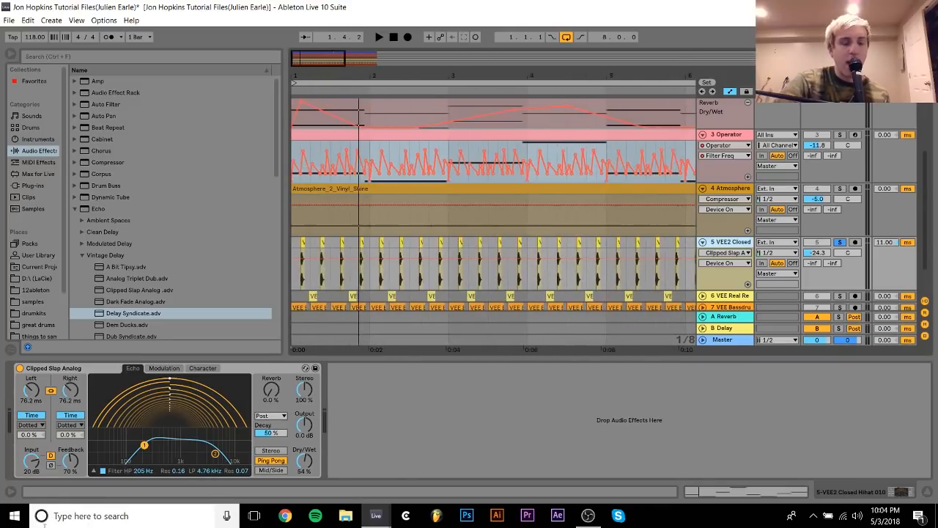
key("space")
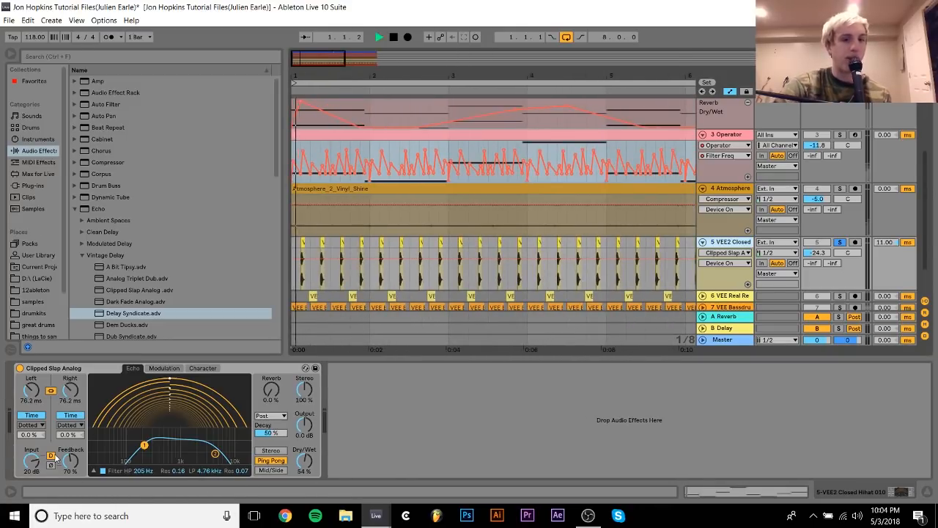
scroll(706, 279, "down", 2)
key("space")
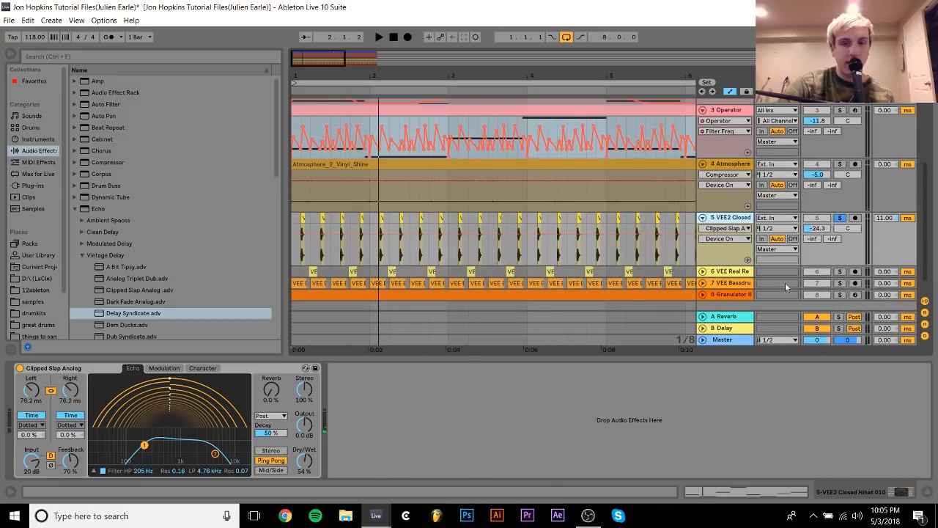
Step: Display track 6's Dark Fade Analog Echo, solo the track in place of the hi-hat, and play it
left_click(738, 273)
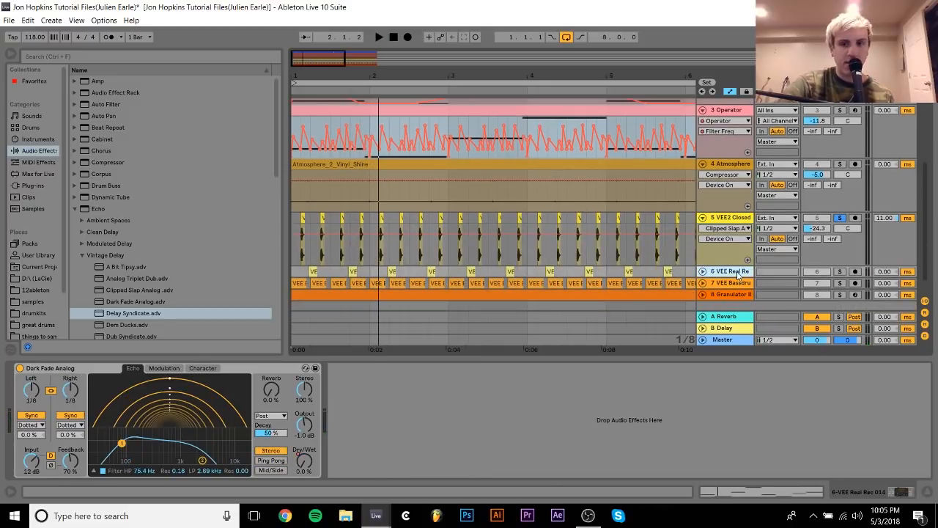
key("space")
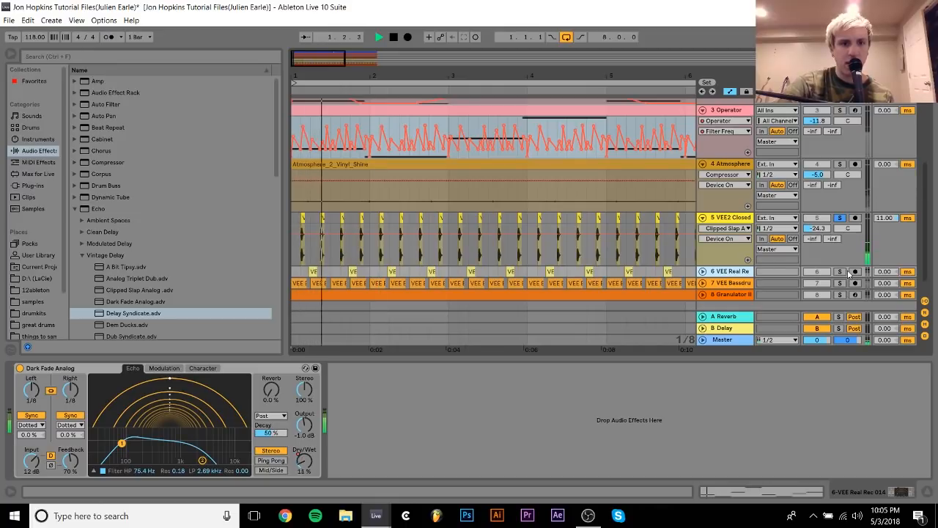
left_click(842, 272)
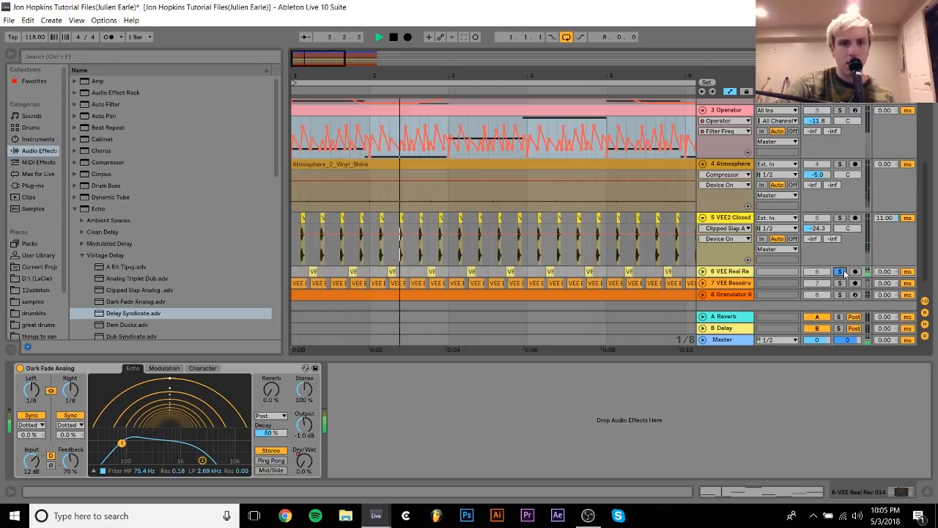
key("space")
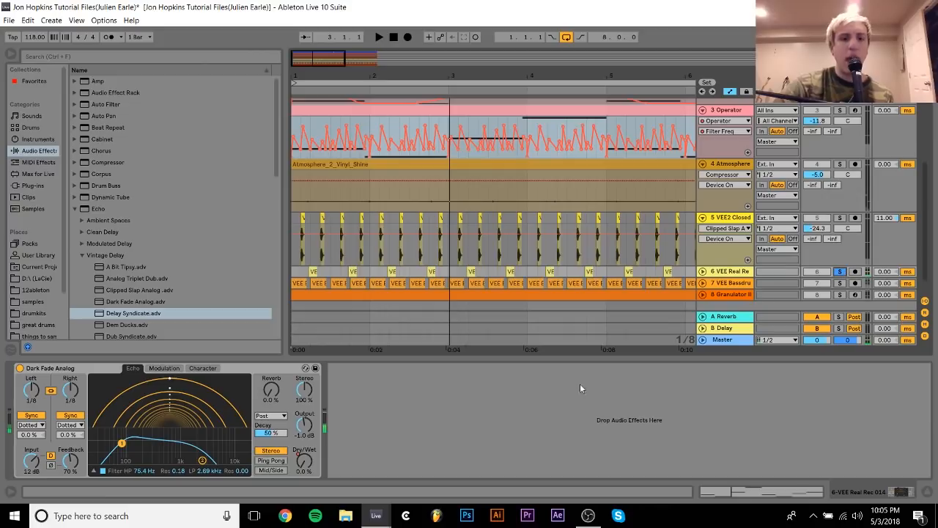
Step: Display the Dark Fade Analog Dry Wet automation on track 6, and play from the start and from bar 4
right_click(305, 467)
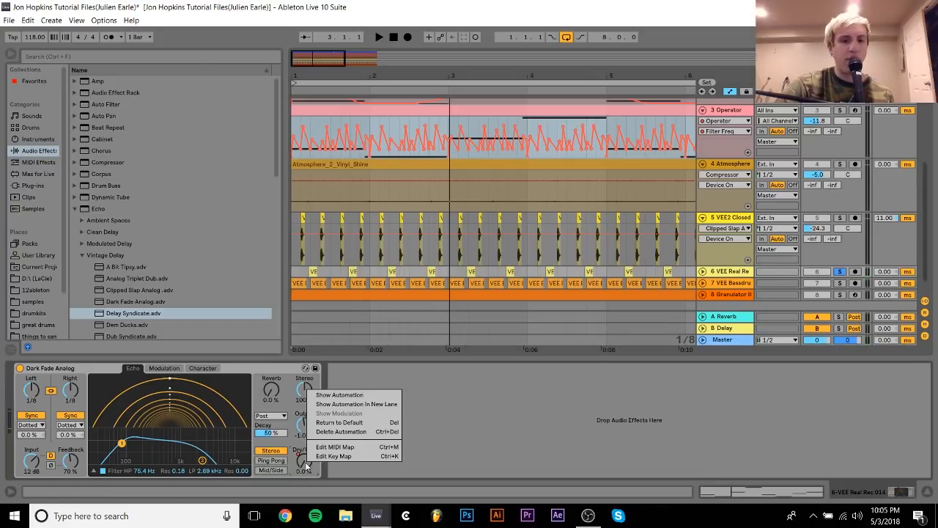
left_click(356, 395)
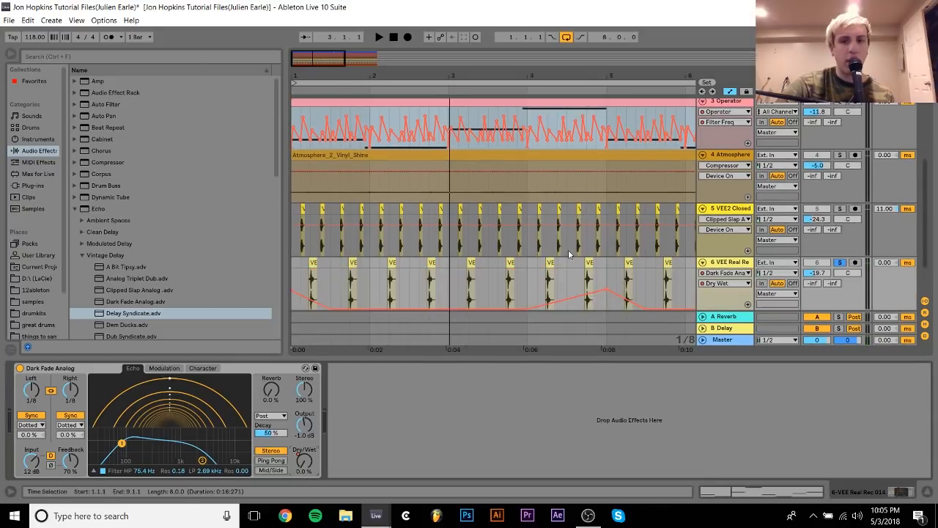
left_click(296, 266)
key("space")
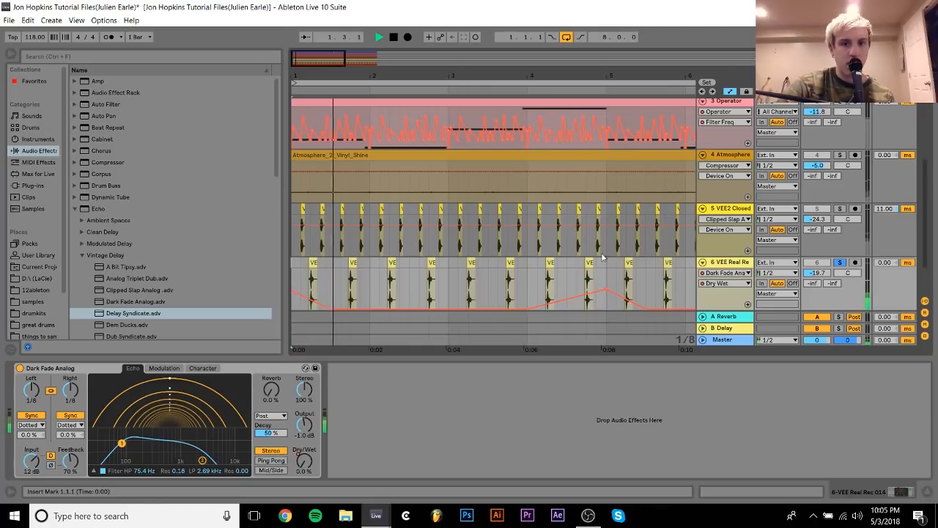
left_click(528, 284)
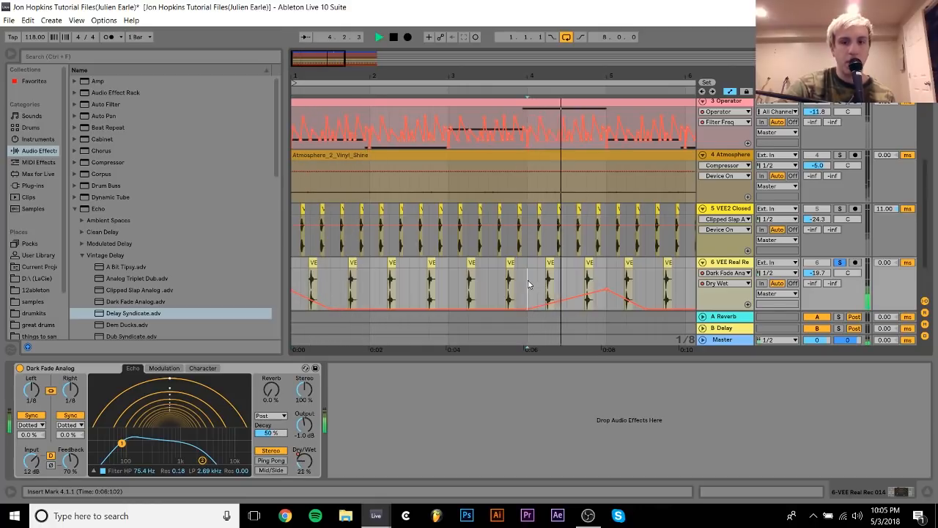
left_click_drag(425, 75, 385, 19)
key("space")
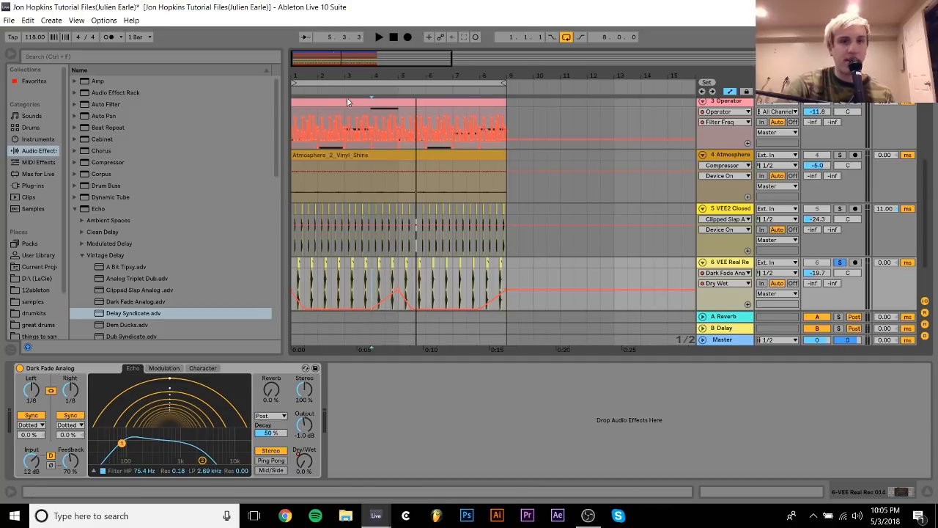
Step: Select bar 2 on track 6, and examine how the clip near 2.2 sits against the grid line
left_click_drag(322, 74, 390, 71)
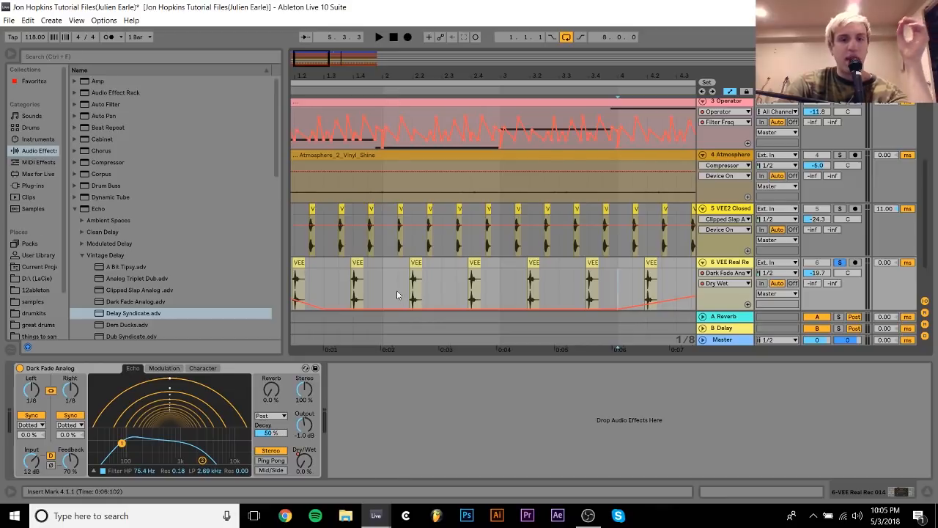
left_click_drag(385, 265, 503, 267)
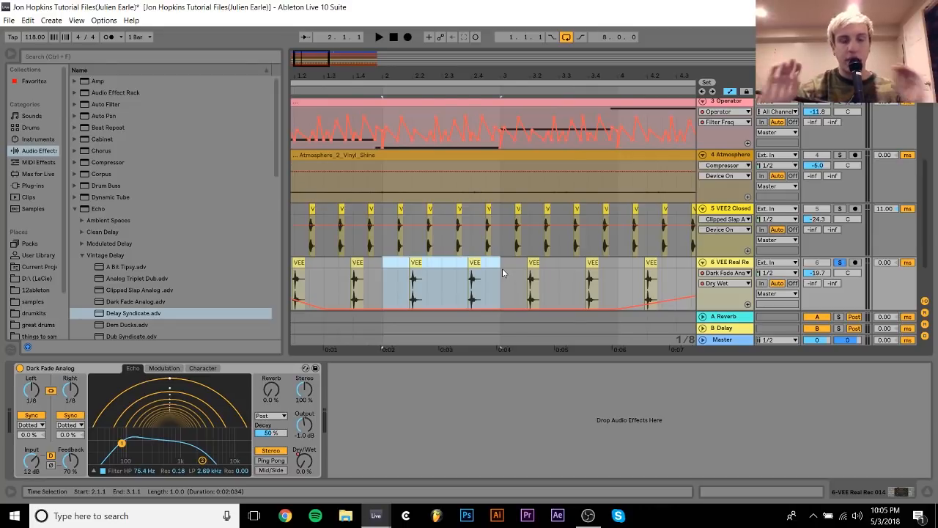
left_click_drag(392, 74, 392, 75)
left_click_drag(489, 78, 484, 124)
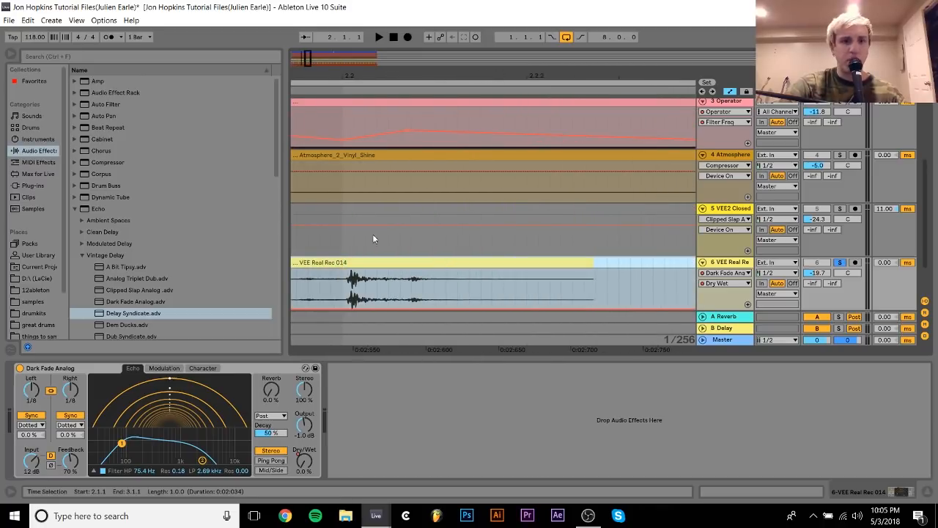
Step: Select the VEE Real Rec 014 clip near 2.2 on track 6 and play it briefly
left_click(350, 253)
left_click(344, 264)
key("space")
key("space")
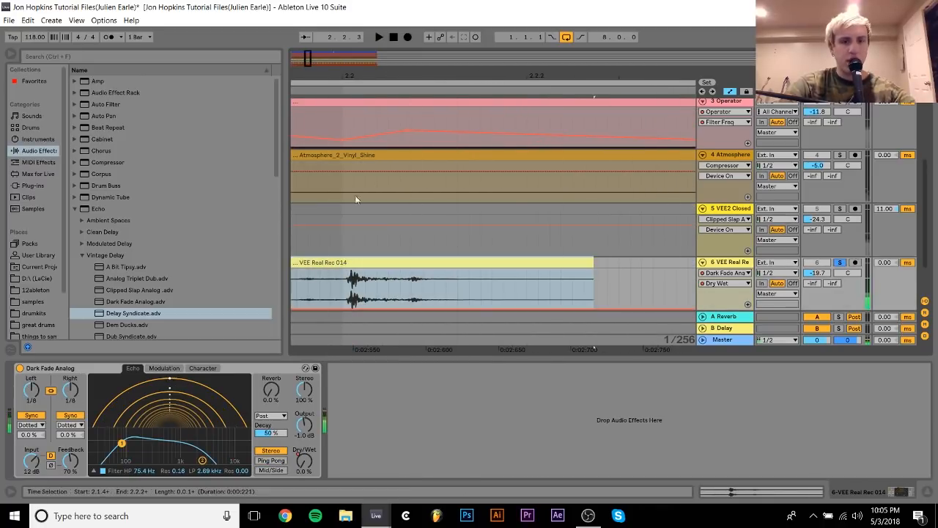
left_click_drag(372, 79, 628, 65)
scroll(495, 177, "down", 4)
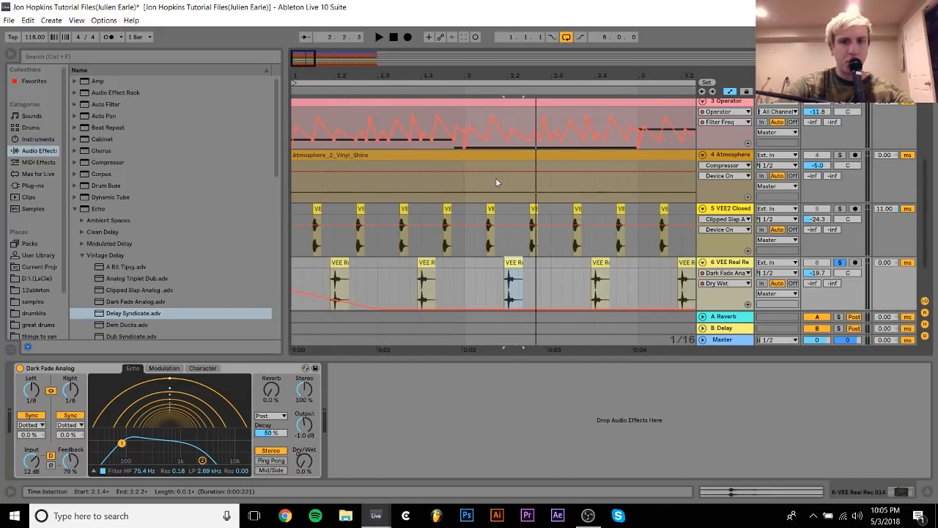
Step: Solo the VEE Bassdrum on track 7 in place of track 6, play it briefly and unfold its lane
scroll(496, 178, "down", 2)
left_click(809, 266)
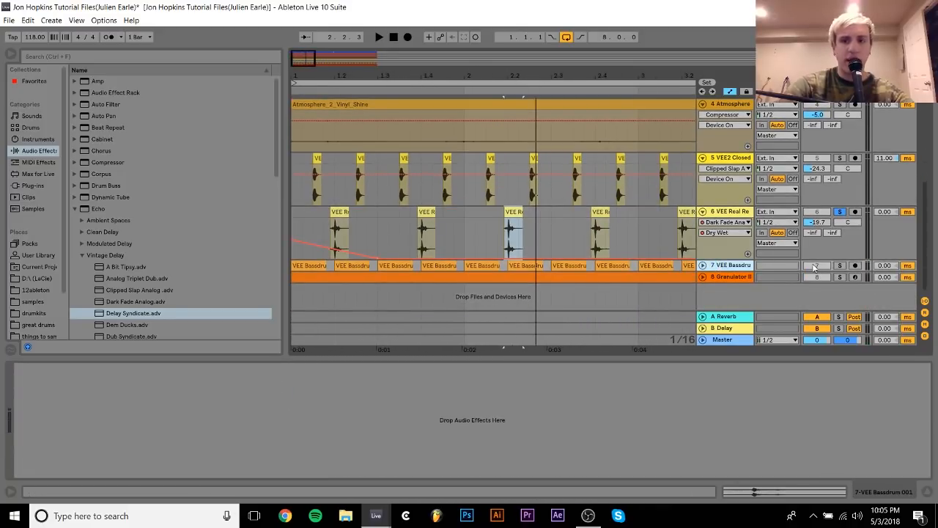
left_click(839, 265)
key("space")
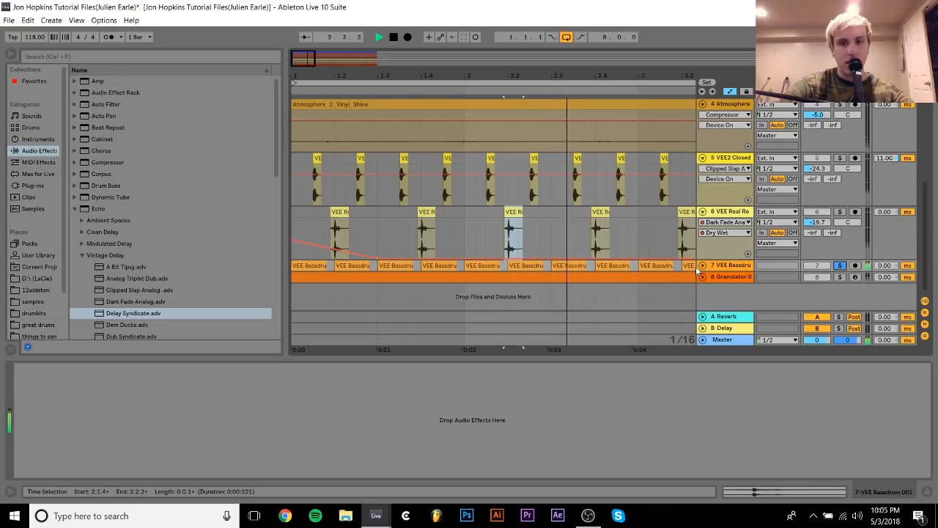
left_click(696, 269)
left_click(701, 265)
key("space")
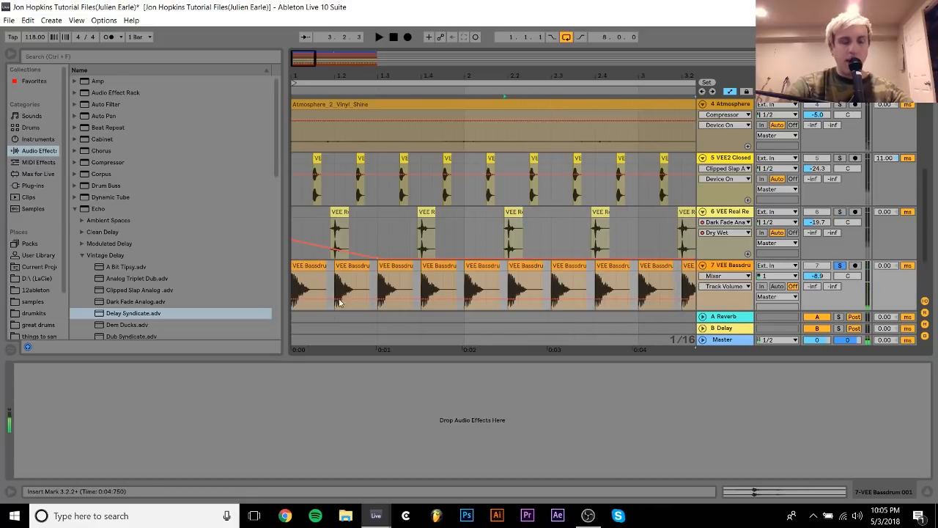
Step: Select the first VEE Bassdrum clip on track 7, and play the kick pattern from the start a few times
left_click(313, 267)
left_click_drag(387, 74, 387, 48)
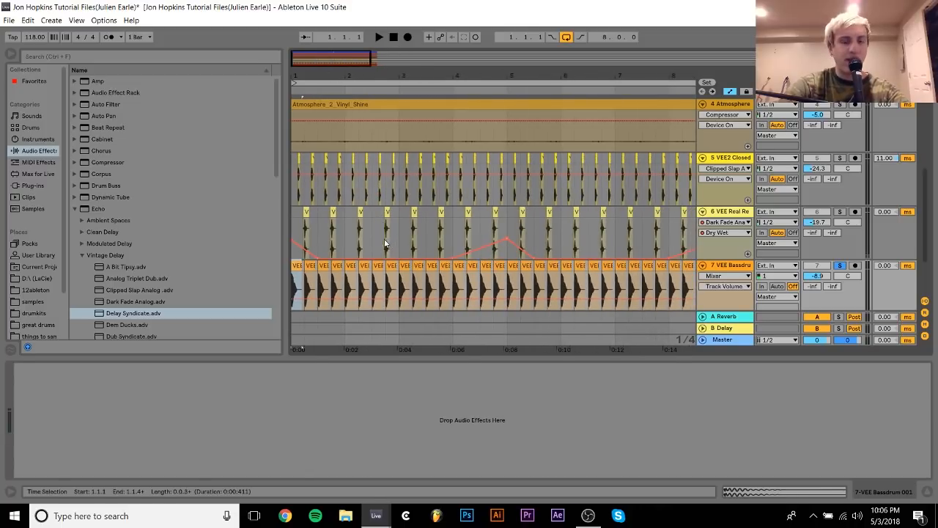
key("space")
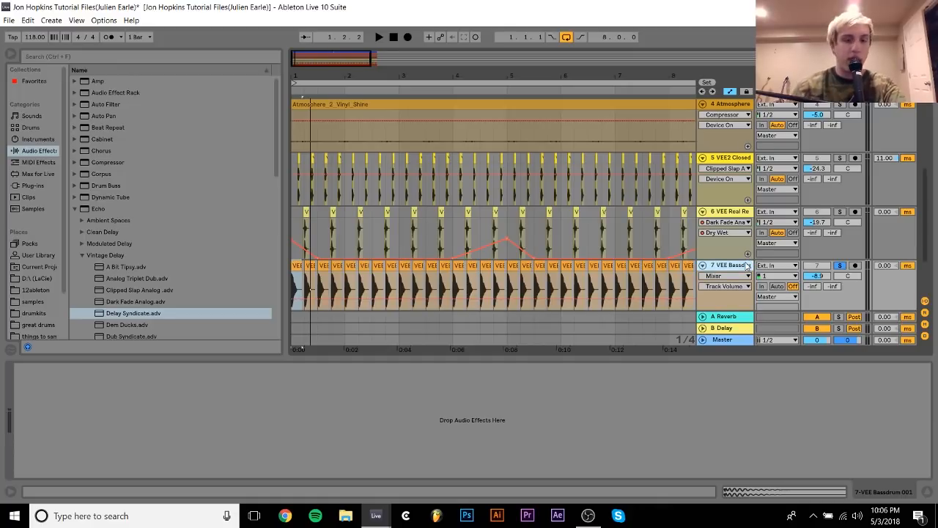
key("space")
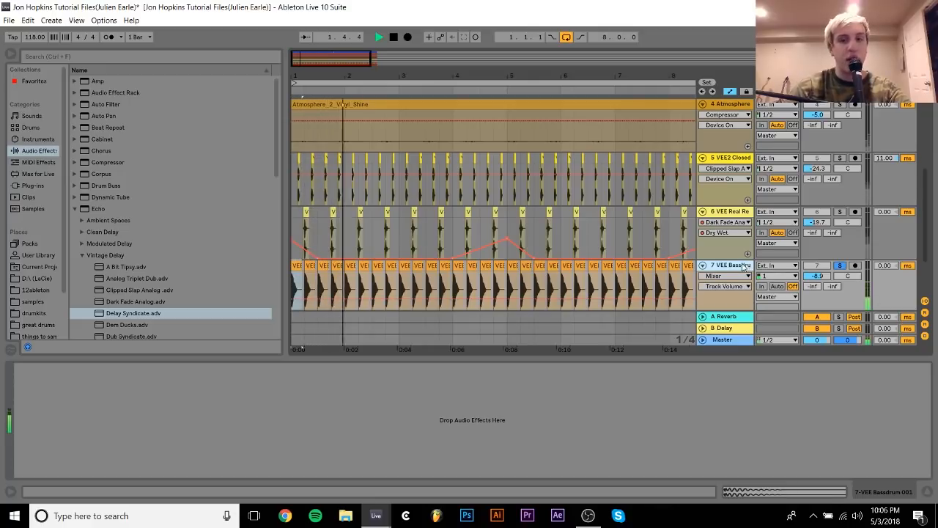
key("space")
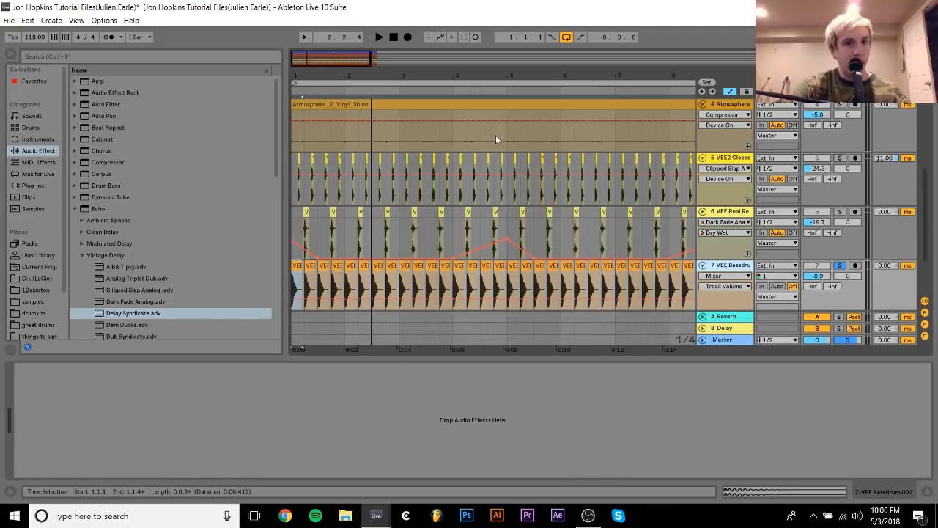
left_click_drag(455, 79, 352, 119)
key("space")
key("space")
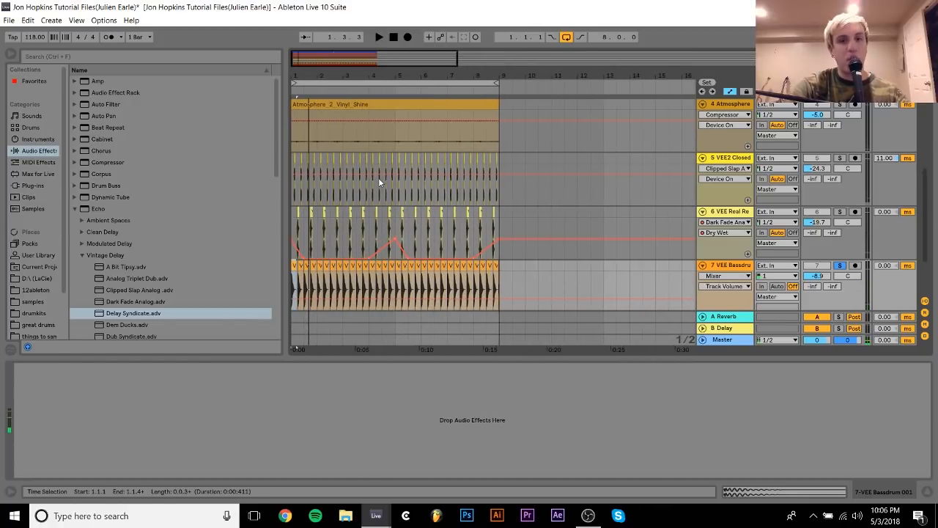
left_click_drag(295, 73, 296, 74)
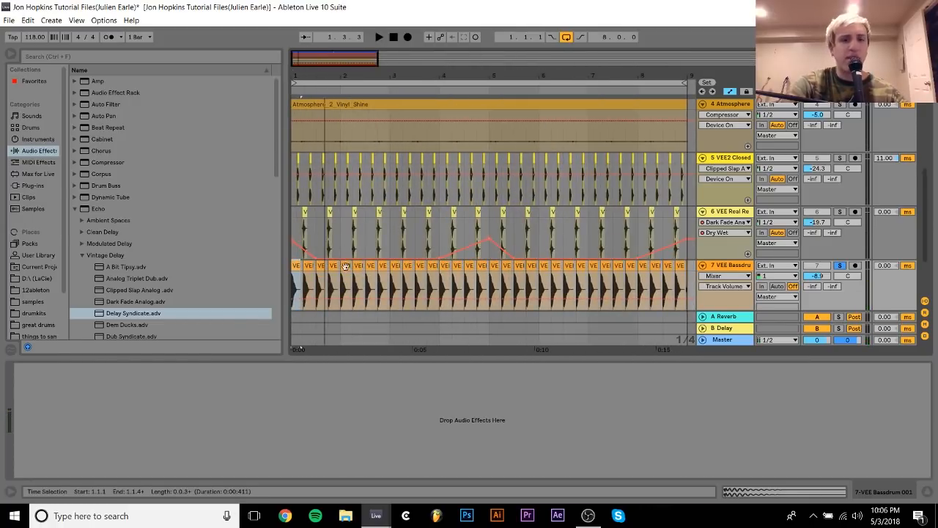
Step: Display the Granulator II devices on track 8, solo the track in place of the bassdrum, unfold its lane and play it
scroll(346, 282, "down", 2)
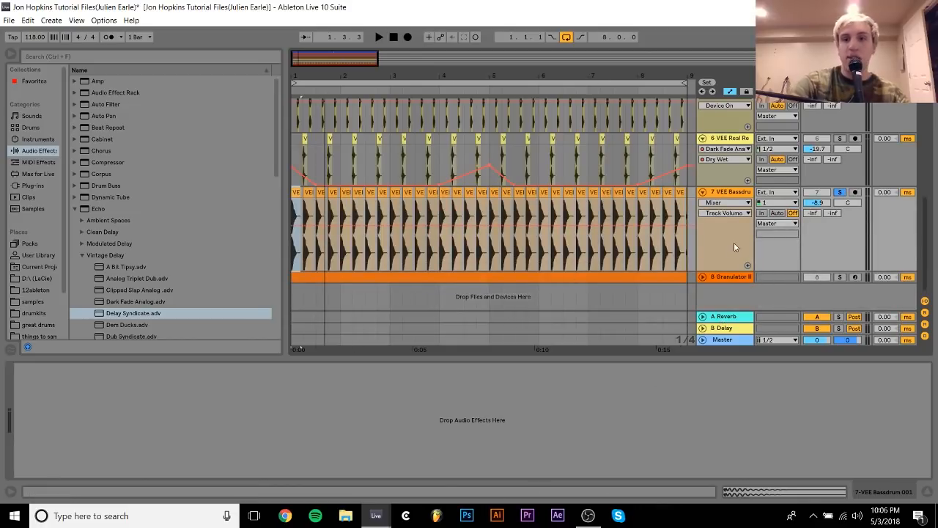
left_click(729, 277)
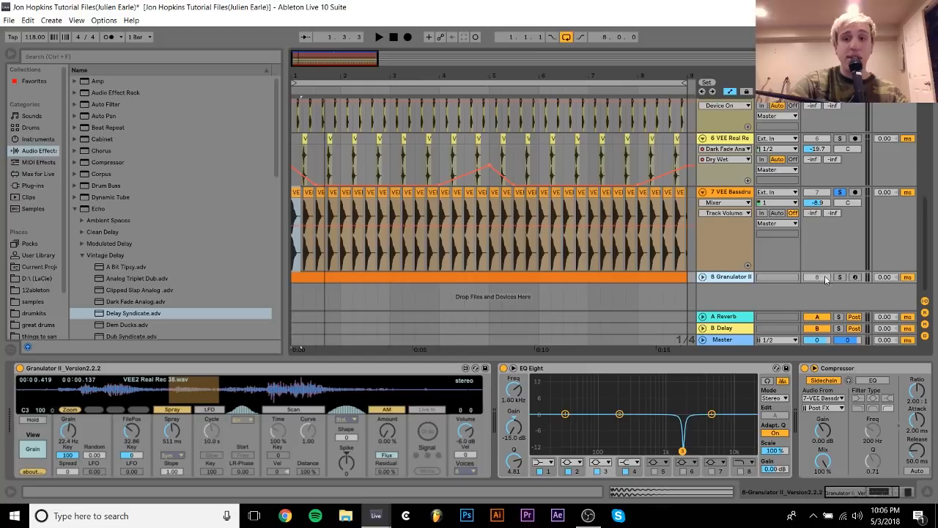
left_click(839, 277)
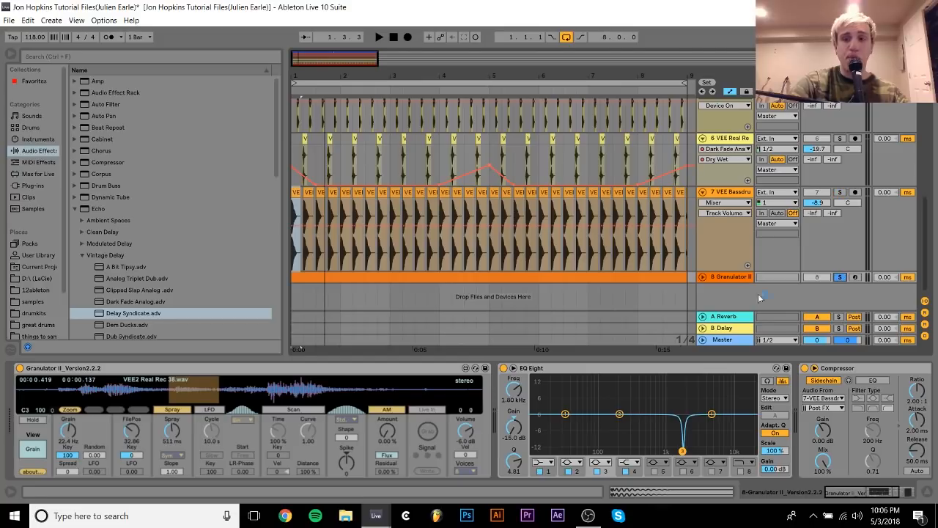
left_click(703, 278)
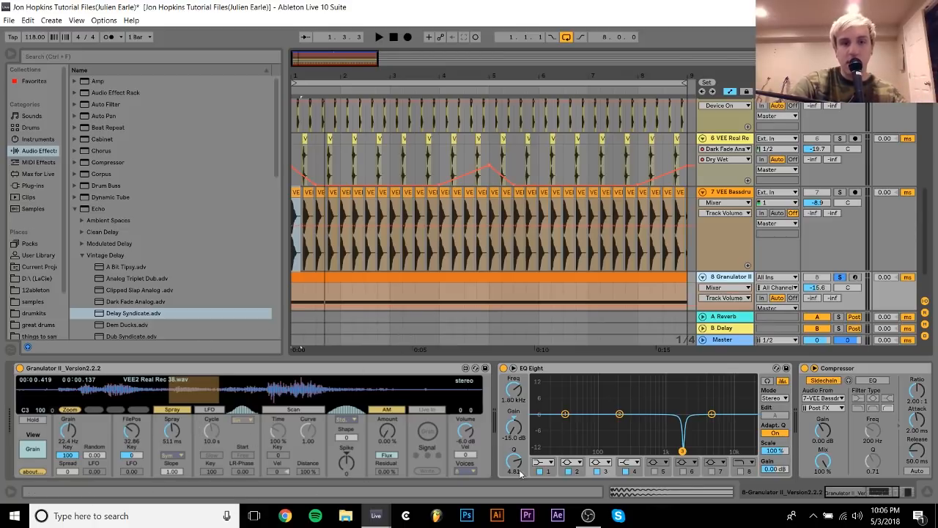
key("space")
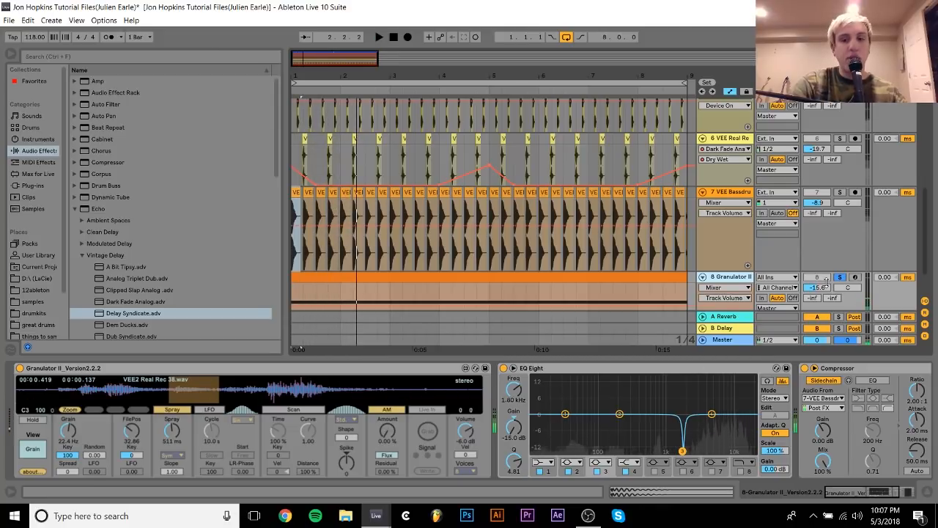
Step: Play the Granulator II track with the VEE2 Closed hi-hat on track 5 soloed alongside it
scroll(828, 281, "up", 3)
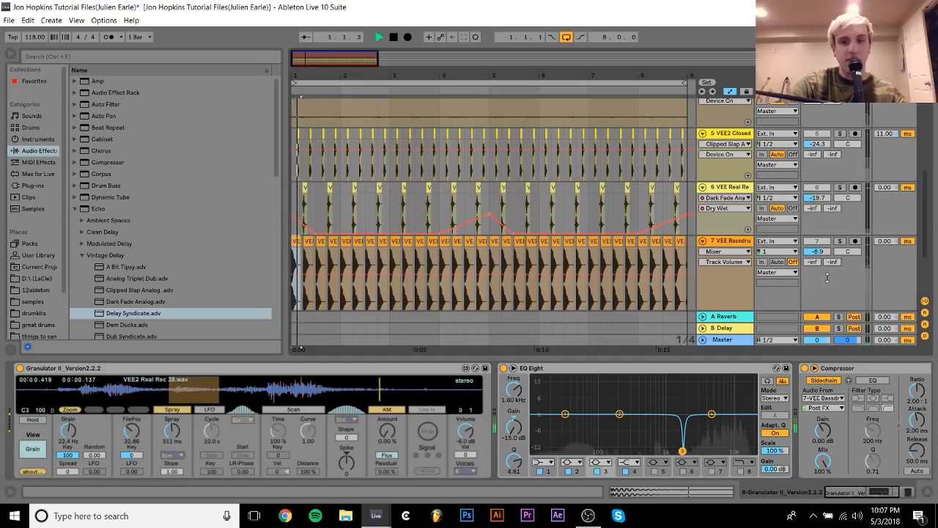
scroll(842, 137, "down", 3)
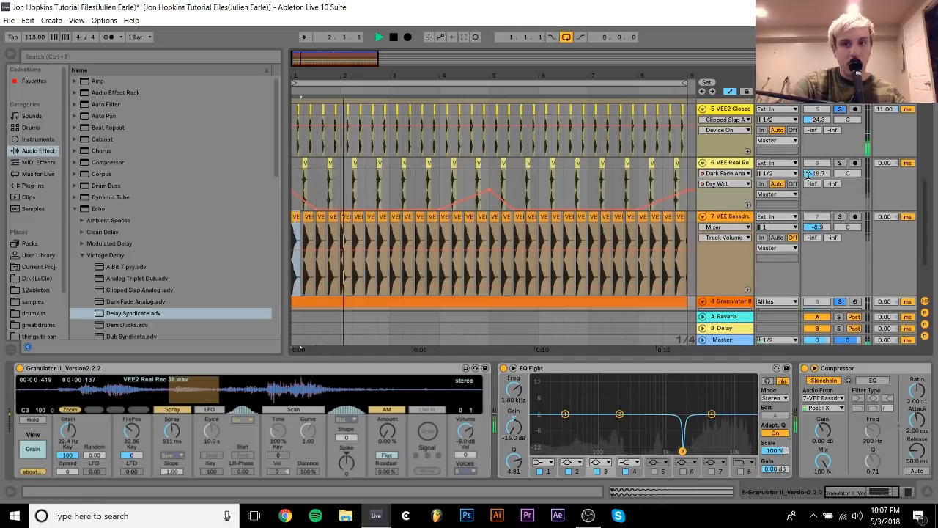
key("space")
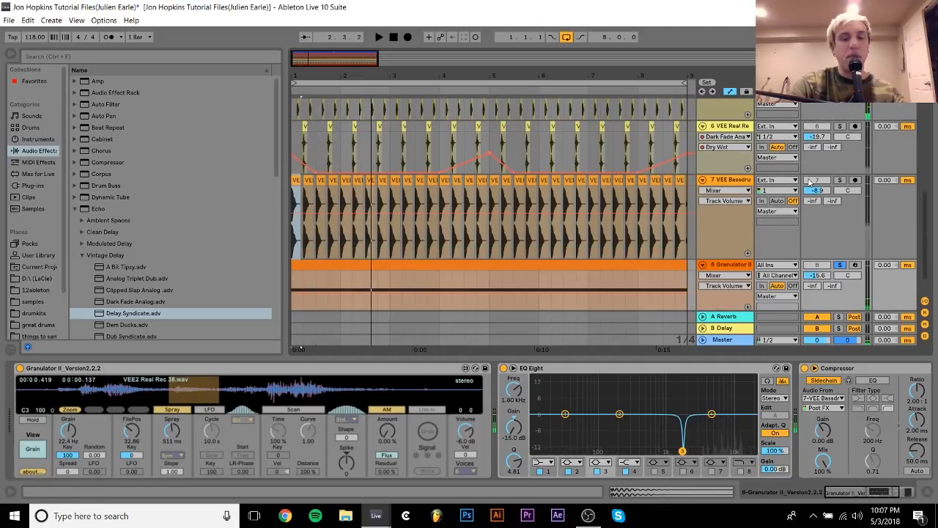
Step: Play Granulator II with the VEE Bassdrum soloed alongside it, and return to soloing only Granulator II
left_click(724, 267)
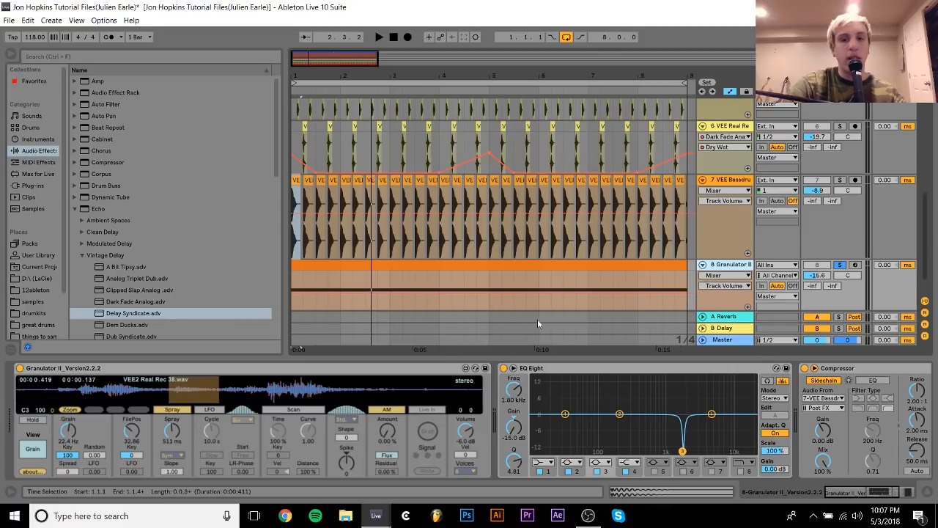
key("space")
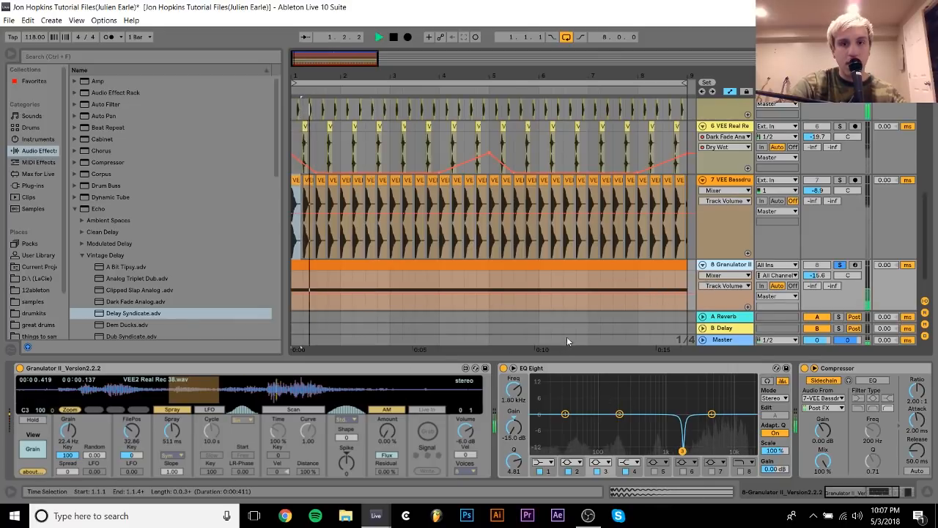
left_click(840, 180)
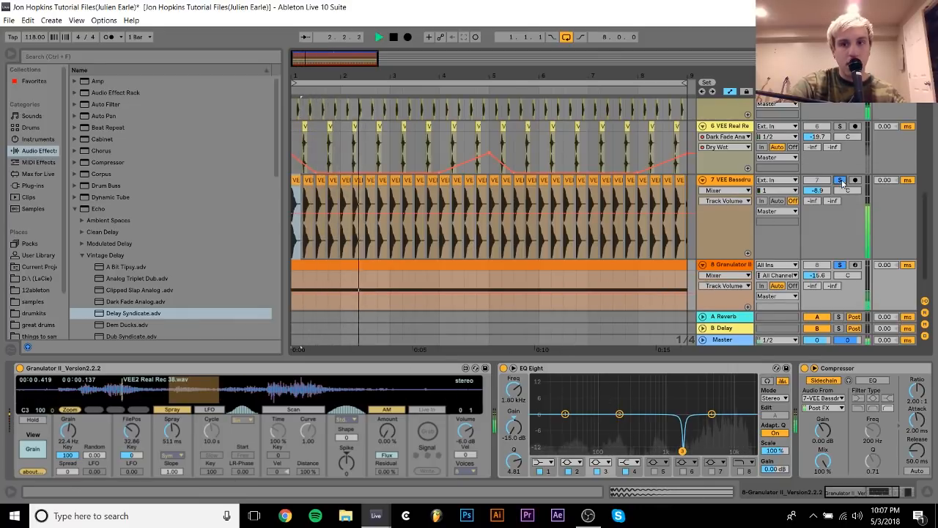
key("space")
left_click(839, 264)
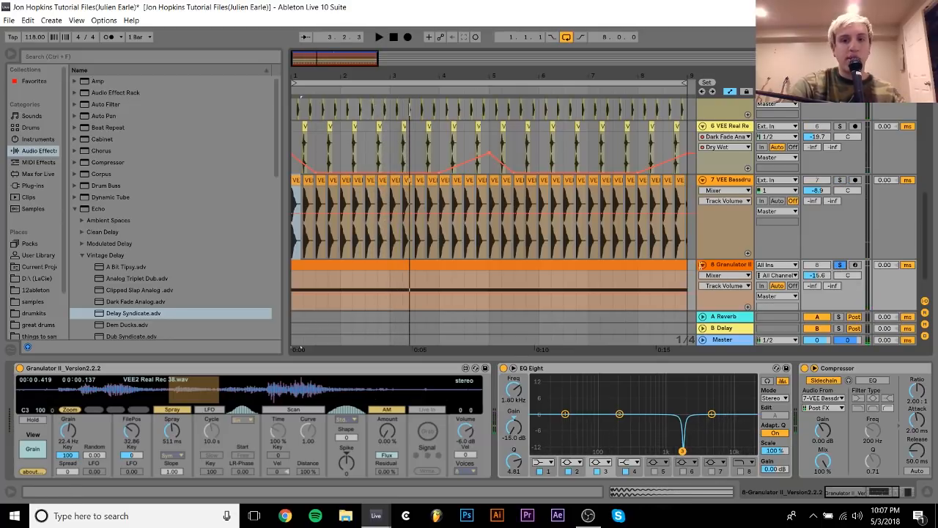
Step: Search the samples folder for "vee2 real rec 38"
left_click(32, 302)
left_click(146, 56)
type("vee real")
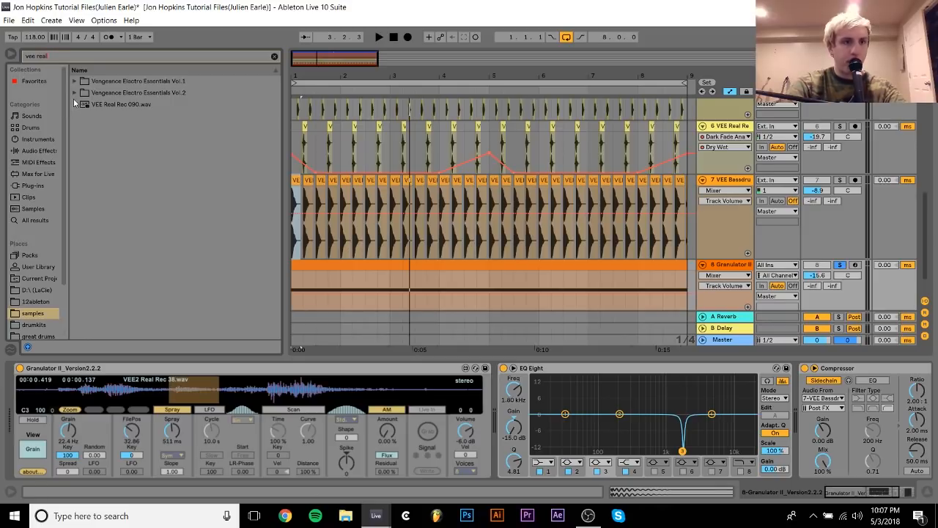
key("BackSpace")
key("BackSpace")
key("BackSpace")
key("BackSpace")
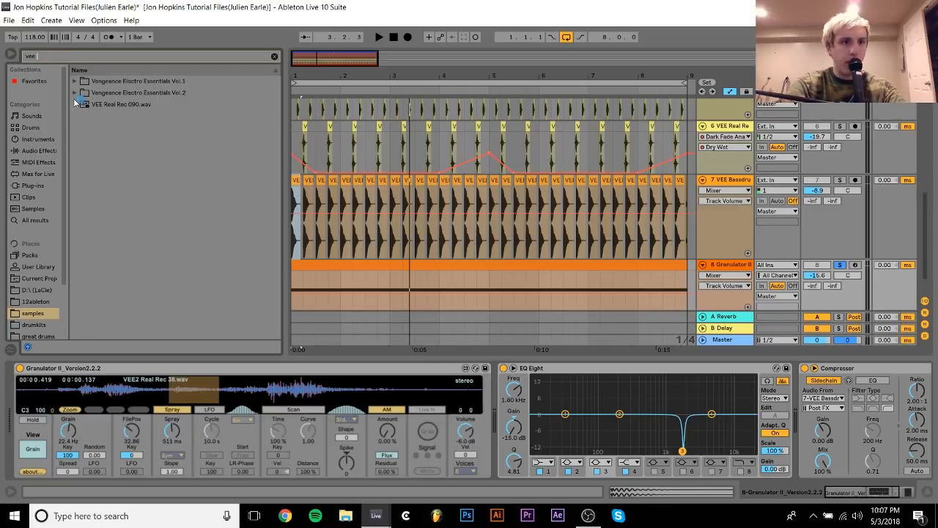
type("real rec 3")
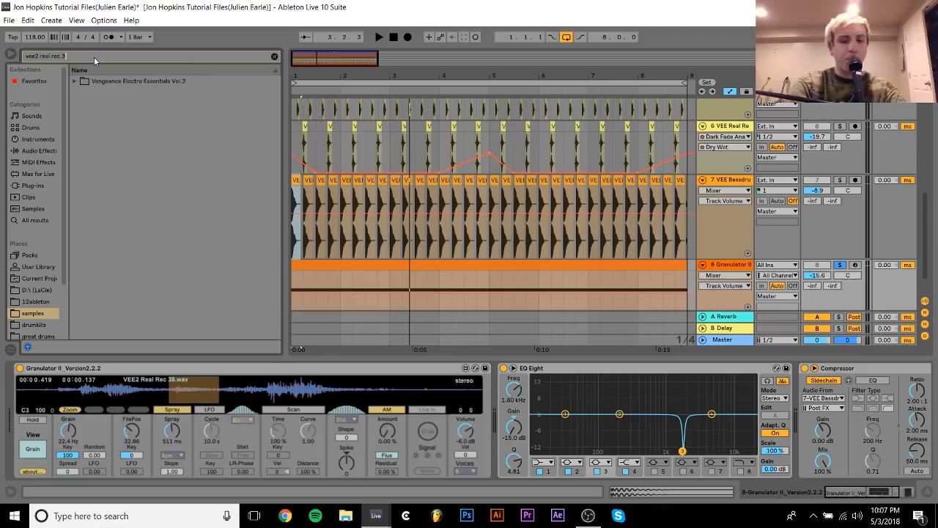
type("8")
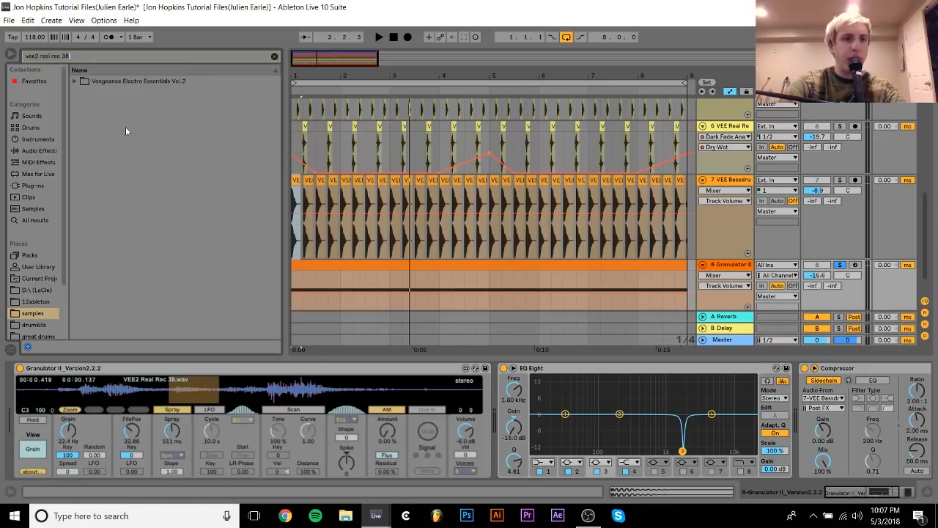
Step: Expand Vengeance Electro Essentials Vol.2 and its VEE2 Real Recordings folder, and preview VEE2 Real Rec 38.wav
key("Down")
key("Right")
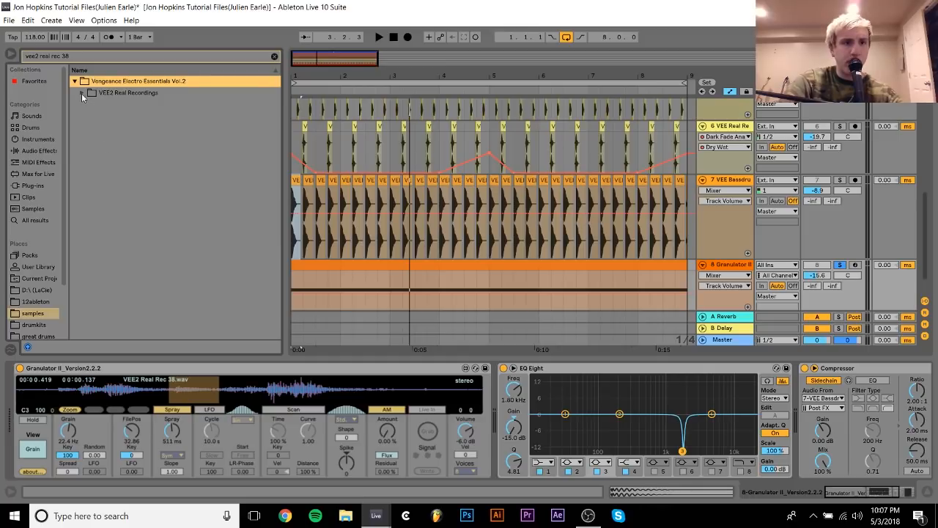
key("Down")
key("Right")
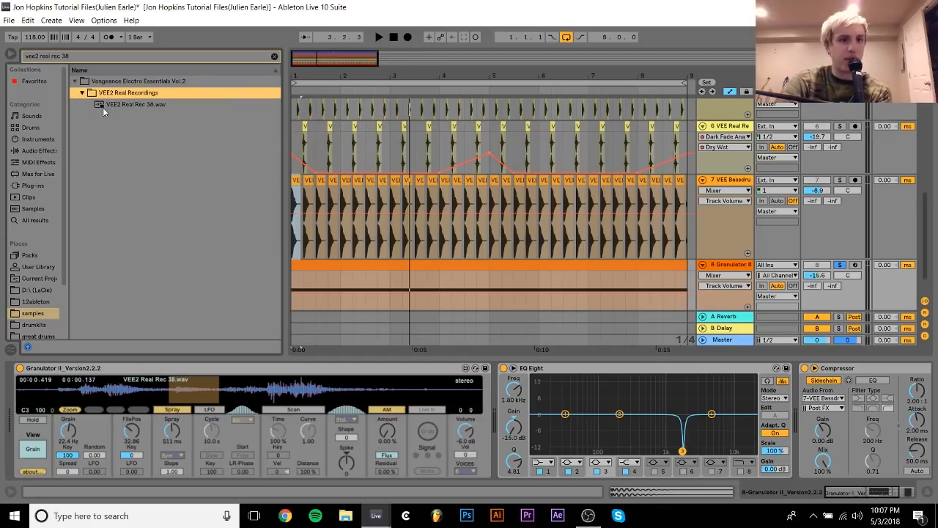
left_click(103, 107)
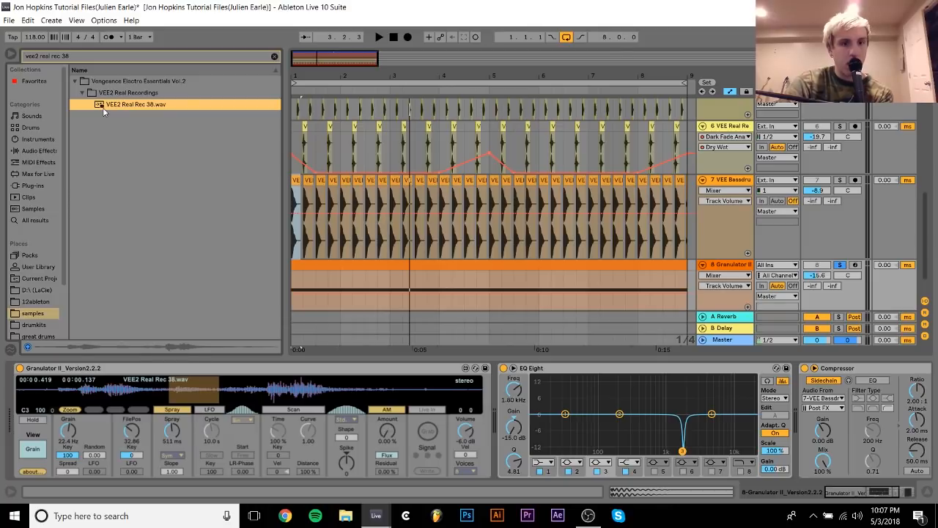
Step: Raise the Granulator II track's volume to 0.5, and play the soloed track from the start to hear its grains
key("space")
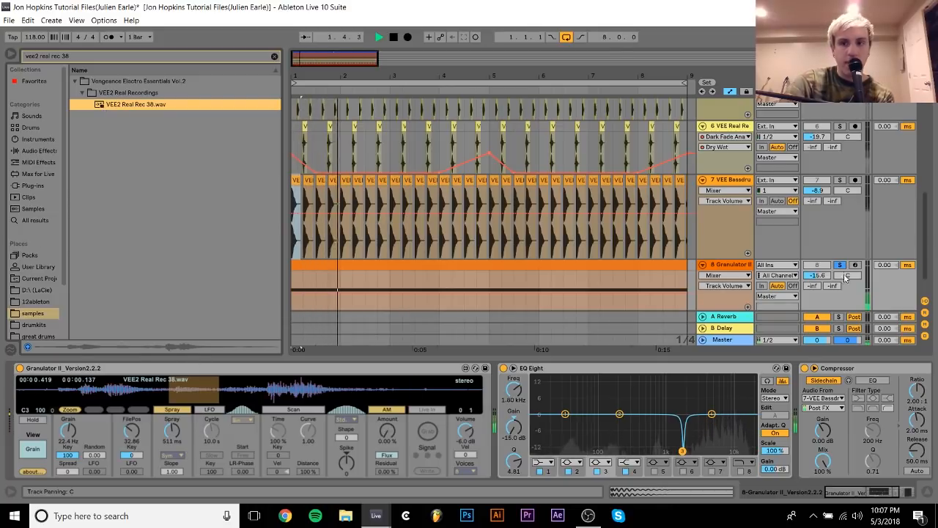
left_click_drag(817, 275, 817, 248)
key("space")
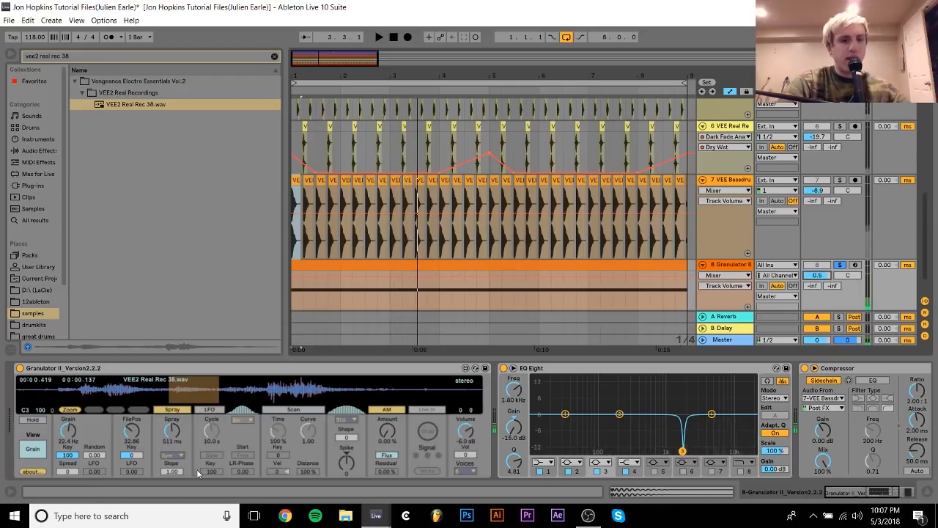
key("space")
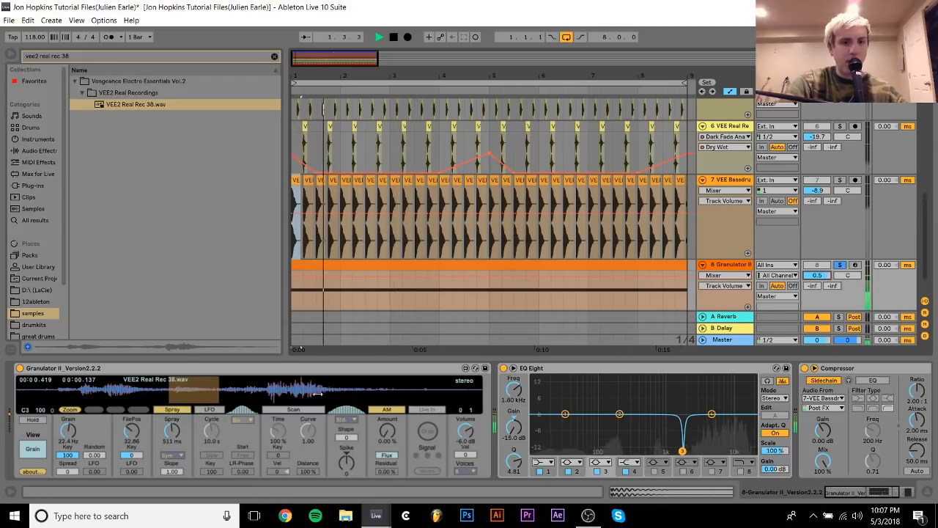
key("space")
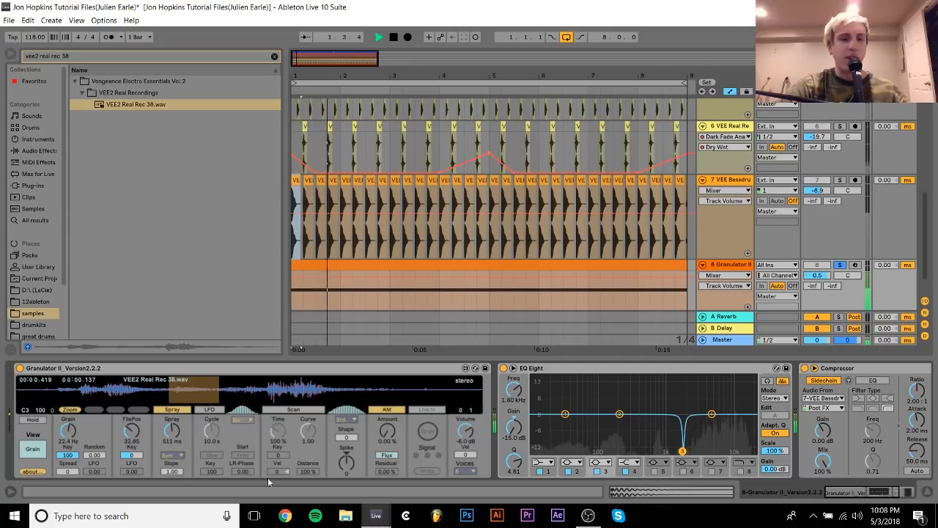
key("space")
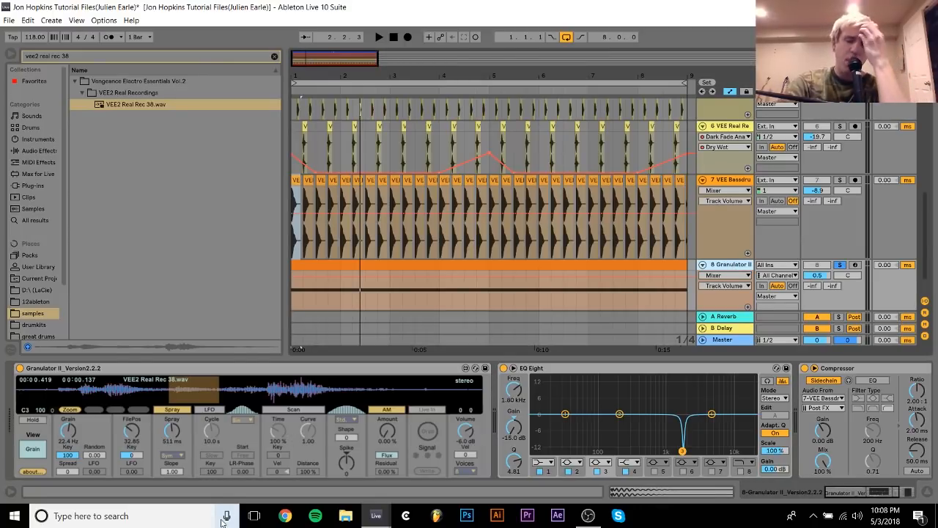
scroll(516, 264, "up", 5)
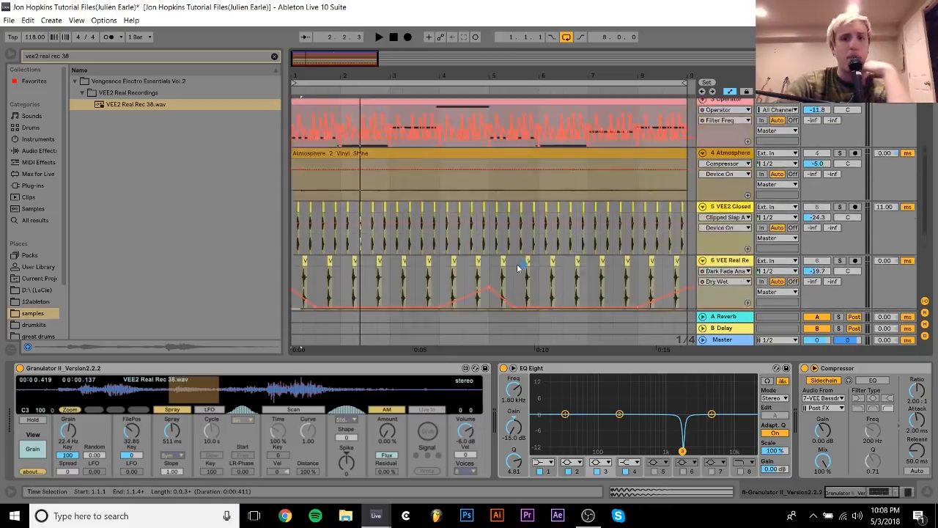
scroll(493, 240, "down", 5)
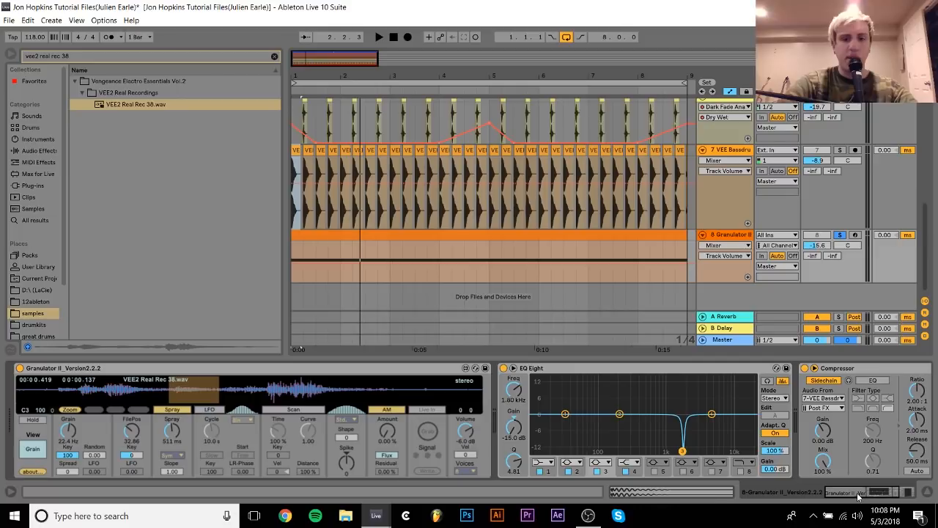
Step: Play the soloed Granulator II track, bypassing and re-enabling its EQ Eight to compare the sound, and bring its Compressor into view
key("space")
key("space")
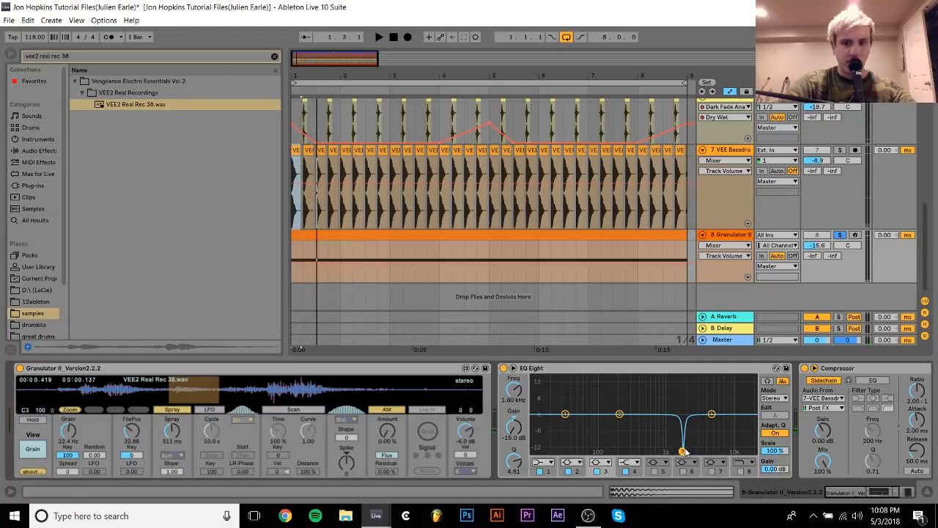
key("space")
left_click(504, 368)
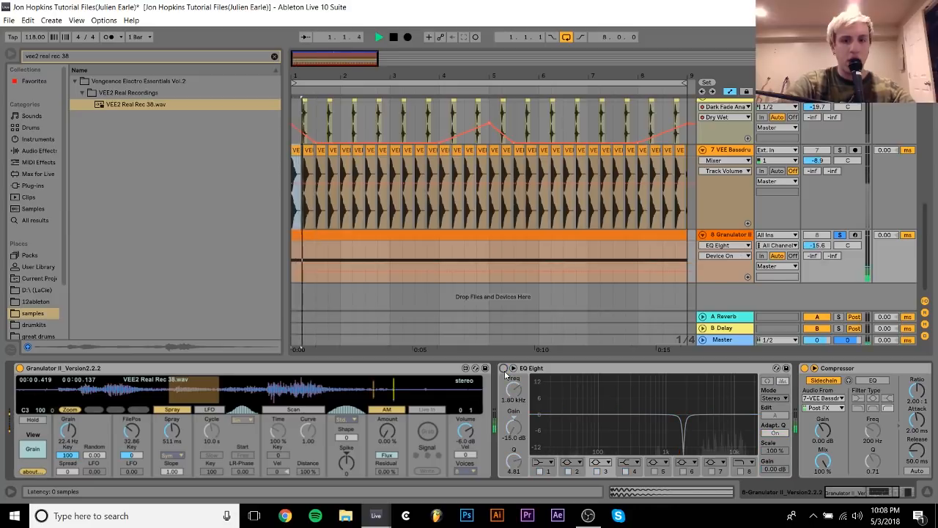
left_click(505, 368)
key("space")
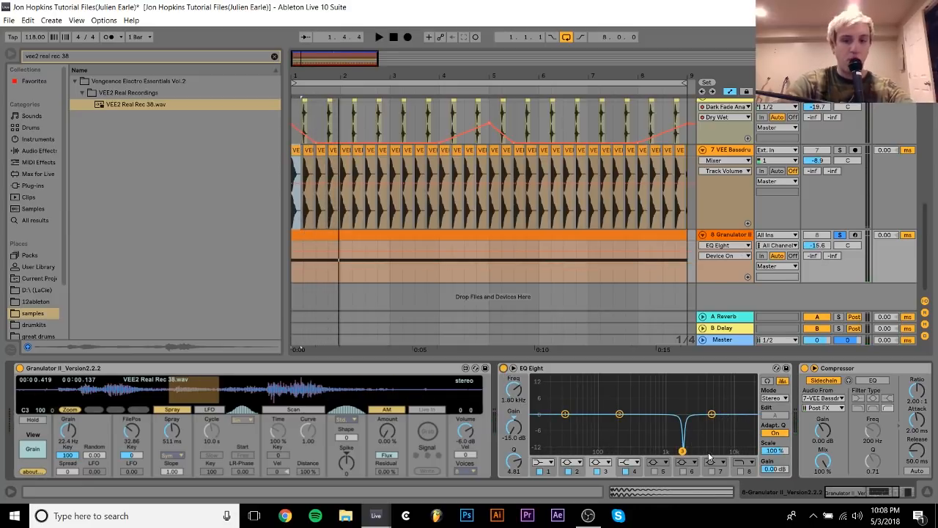
scroll(541, 397, "right", 4)
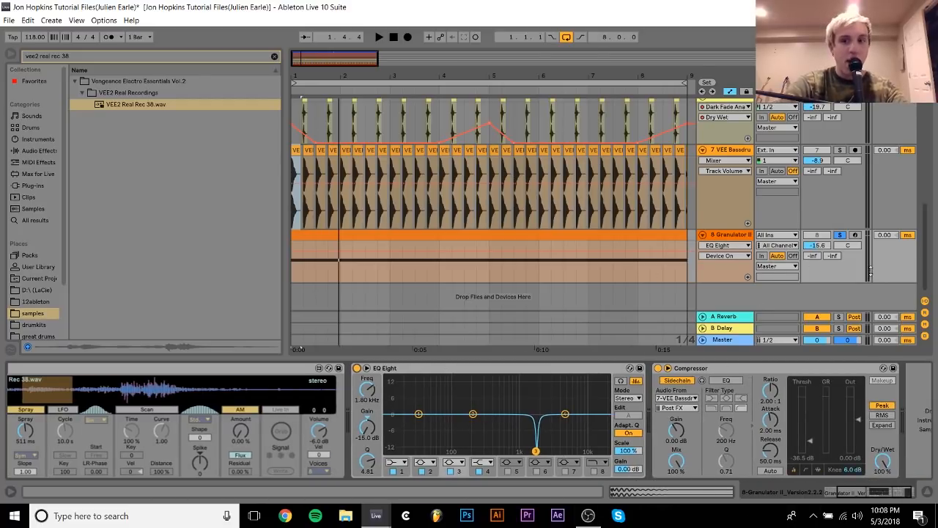
Step: Unsolo Granulator II, and collapse tracks 1 to 7, from Serum_x64 down to VEE Bassdrum
left_click(840, 236)
scroll(726, 249, "up", 8)
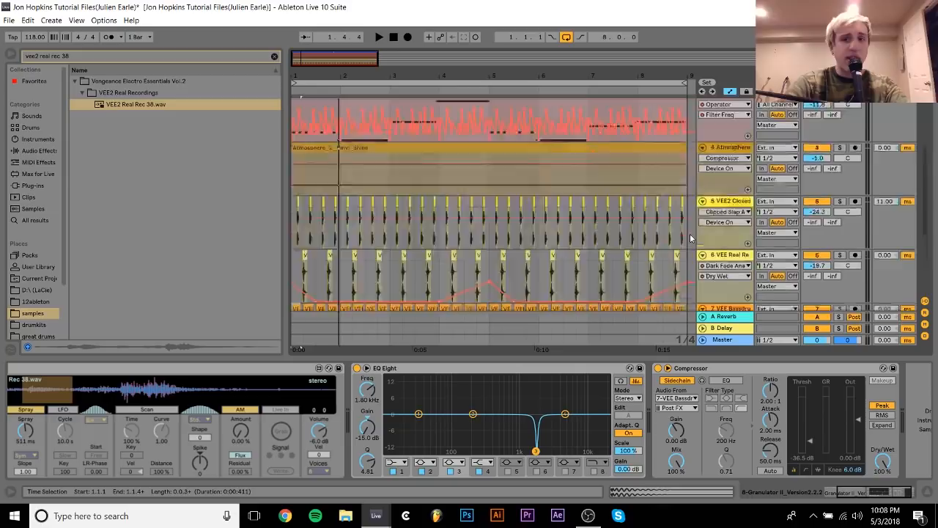
scroll(705, 171, "up", 5)
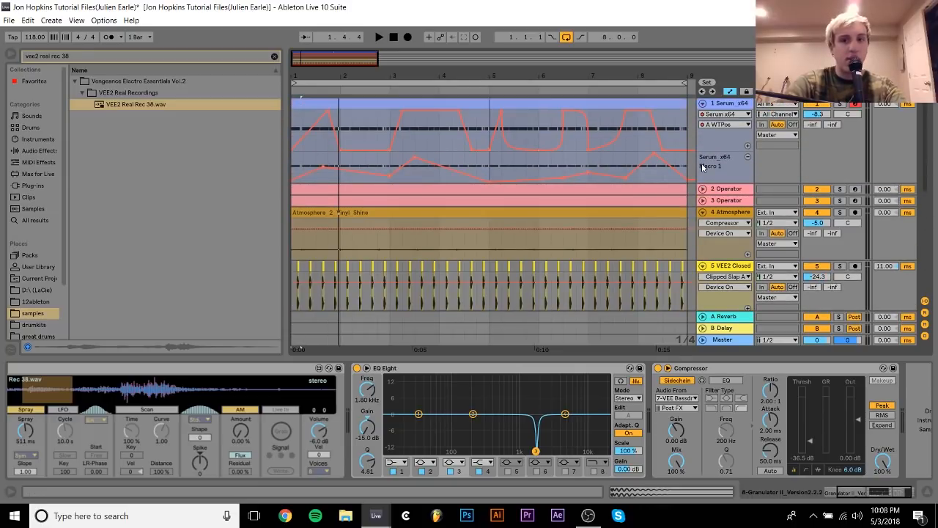
left_click(702, 103)
left_click(702, 138)
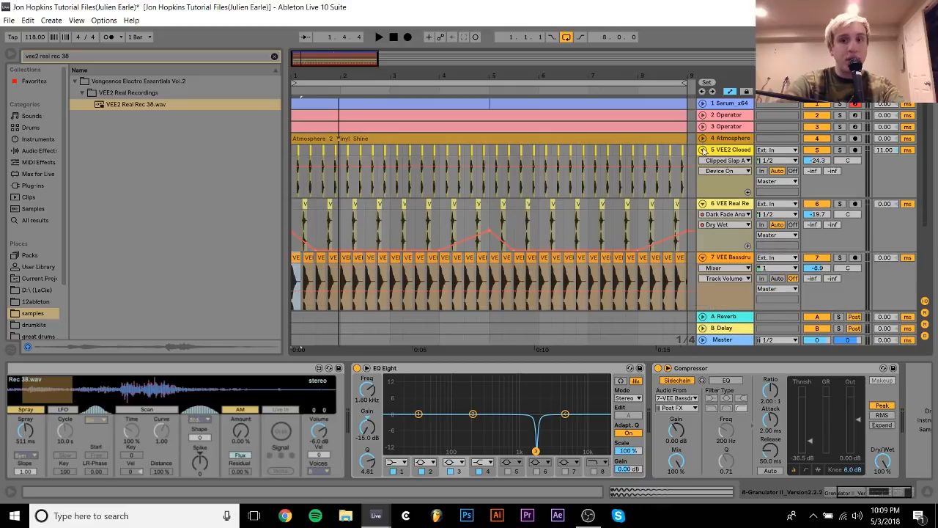
left_click(702, 151)
left_click(702, 162)
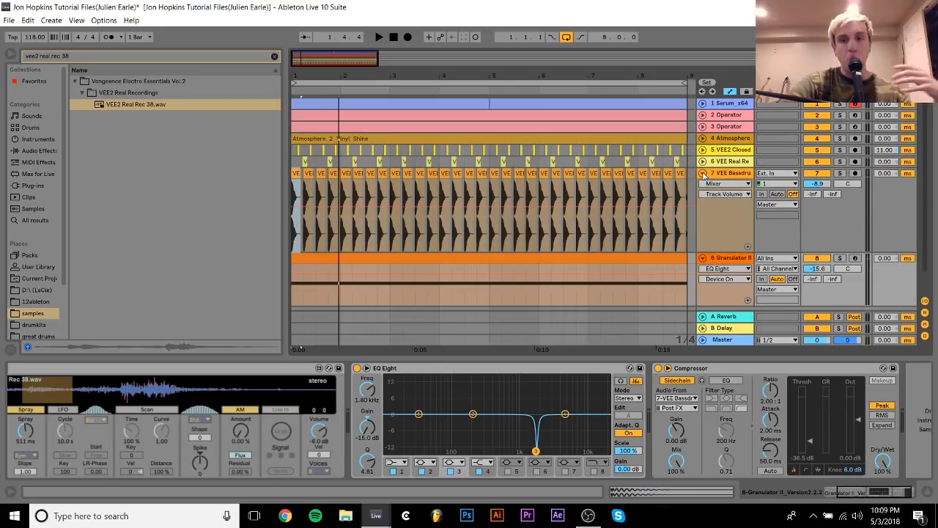
left_click(702, 173)
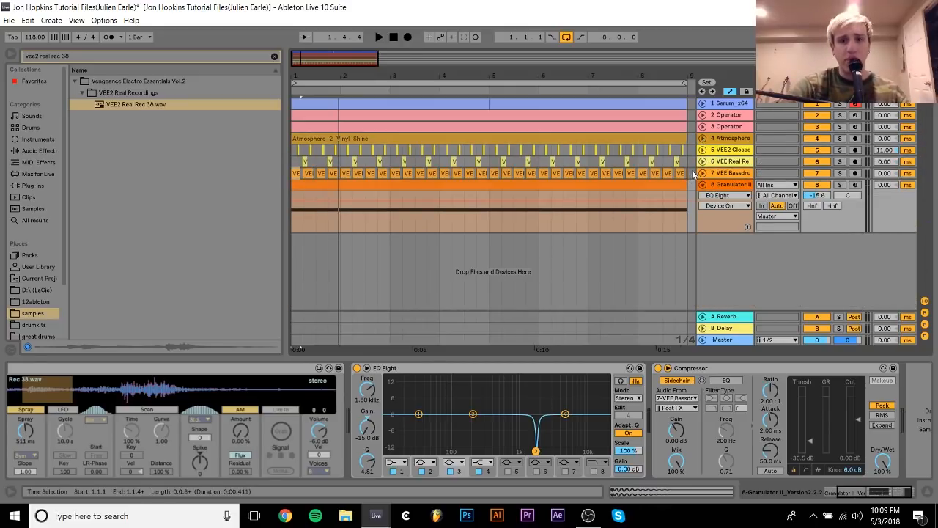
Step: Delete the small leftover fragment at the end of the VEE Bassdrum track, just before bar 9
left_click_drag(685, 77, 501, 113)
left_click(509, 174)
key("Delete")
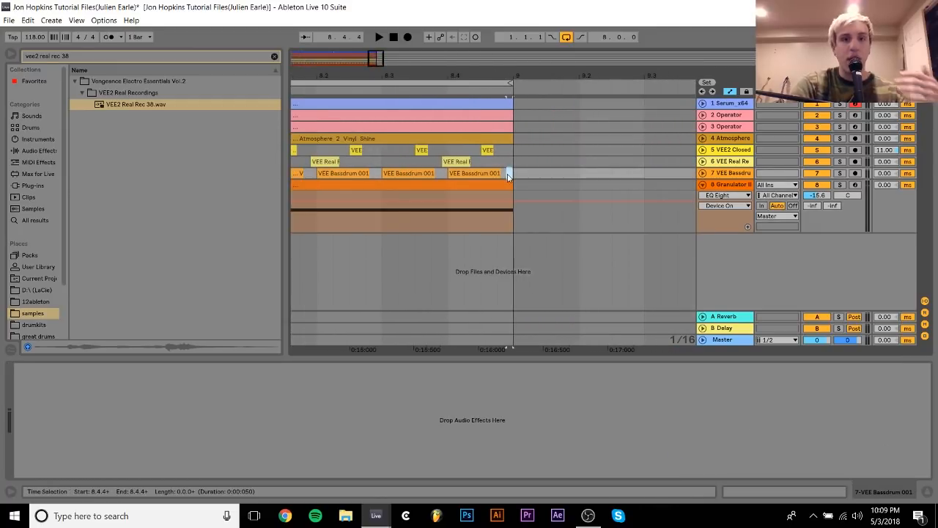
left_click_drag(392, 76, 578, 41)
Step: Select the Granulator II clip, and briefly unfold the Serum_x64 track to view its automation and effects before collapsing it again
left_click(536, 186)
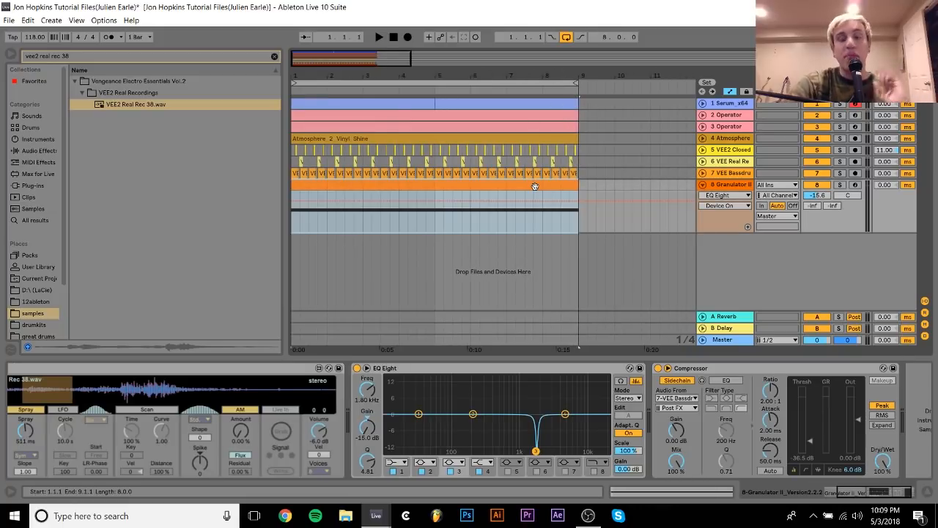
left_click(702, 104)
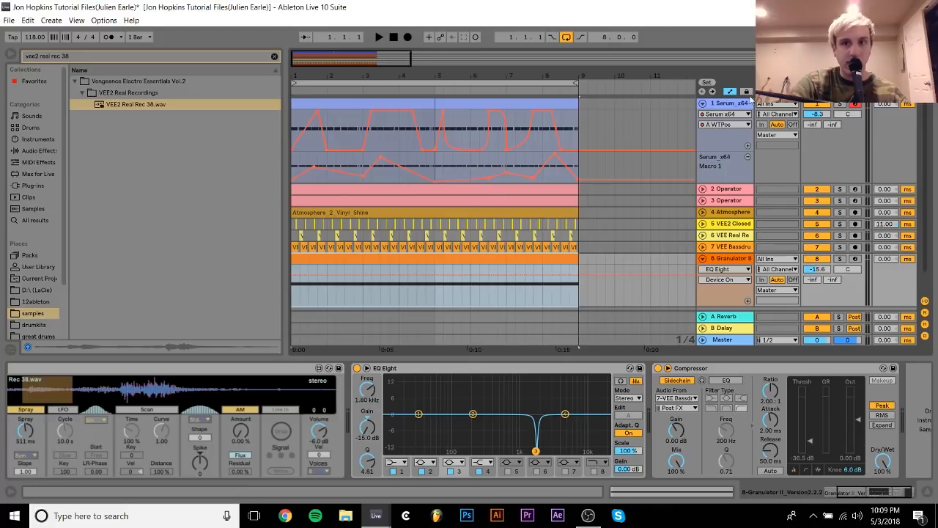
left_click(710, 108)
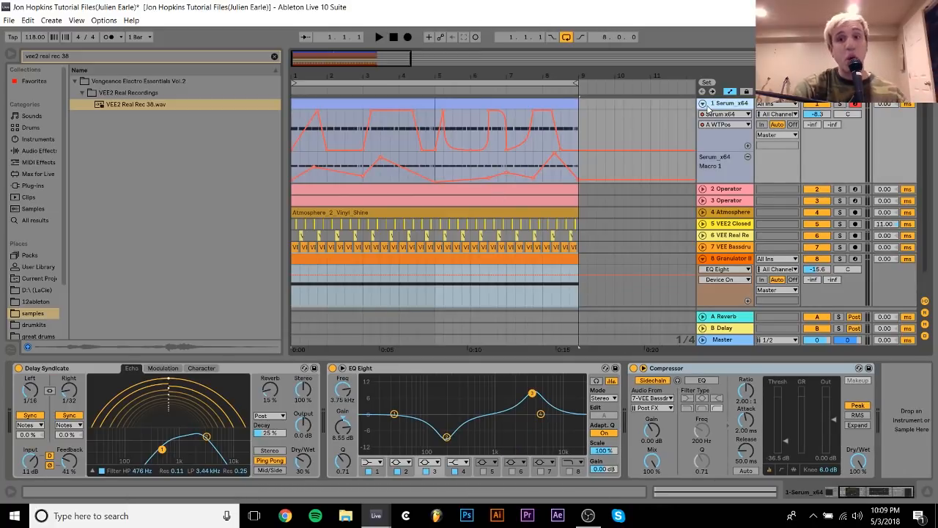
left_click(703, 103)
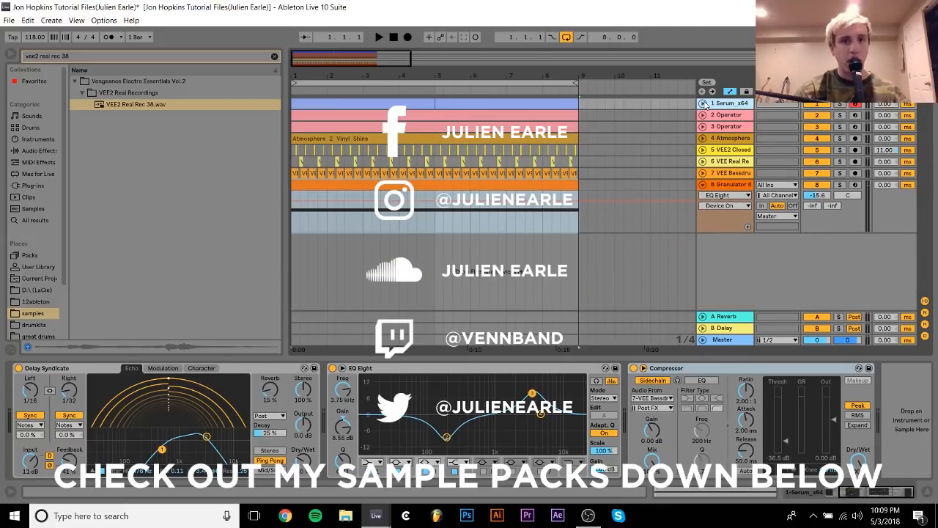